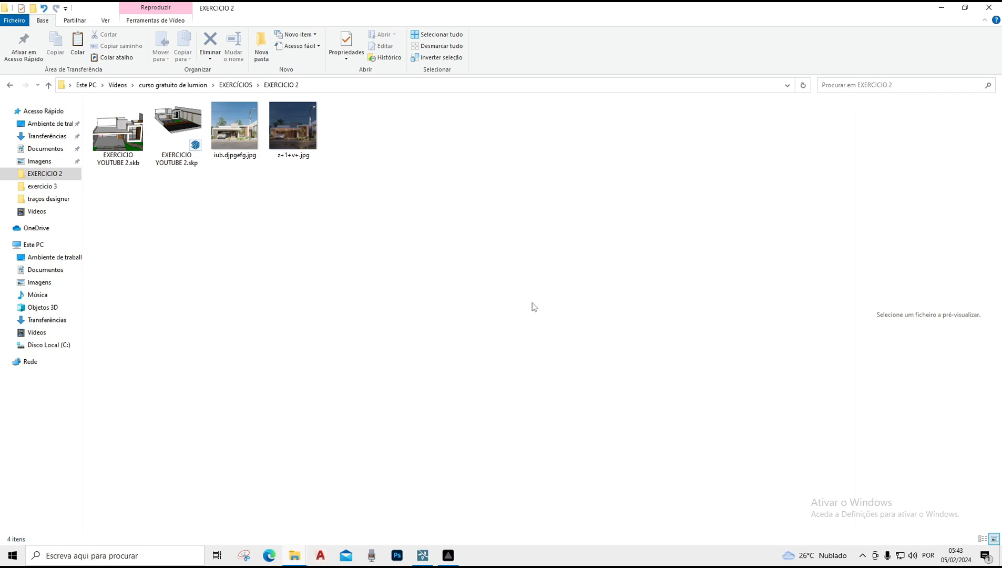
Open the daytime render iub.djpgefg.jpg and zoom in to examine the facade, front door, palms and wooden slat panel
{"action": "double_click", "coordinate": [241, 140]}
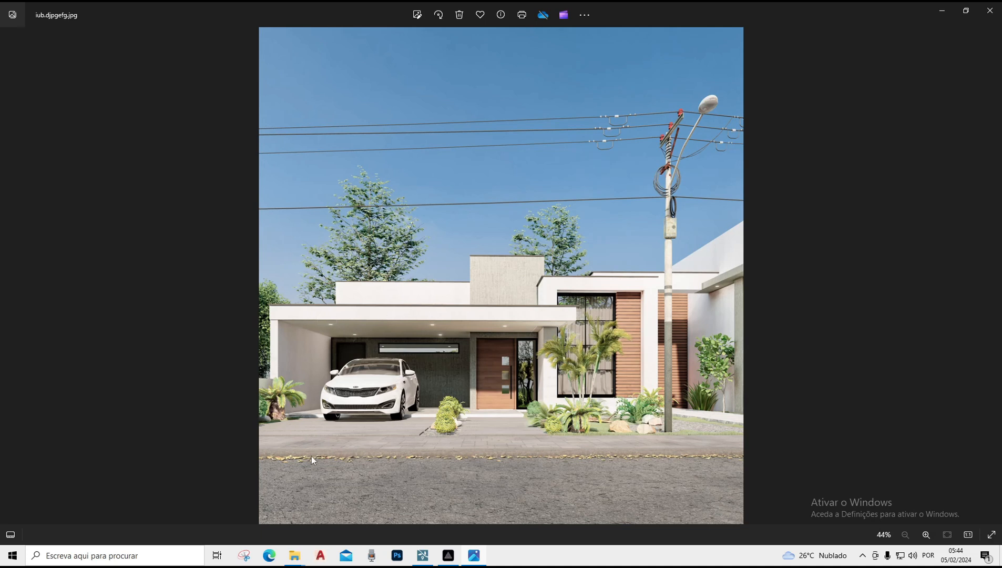
{"action": "scroll", "coordinate": [311, 456], "scroll_direction": "up", "scroll_amount": 5}
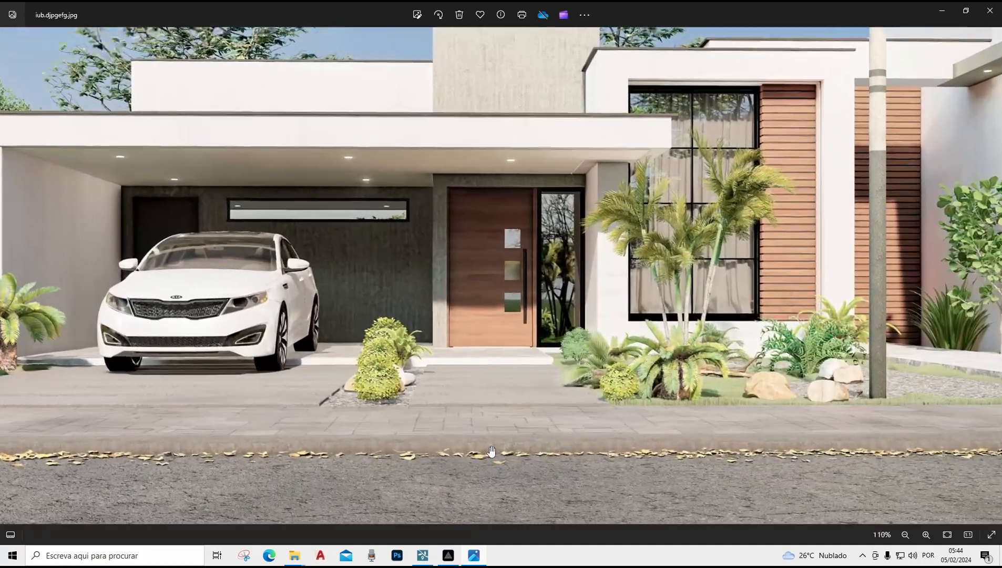
{"action": "scroll", "coordinate": [452, 452], "scroll_direction": "up", "scroll_amount": 1}
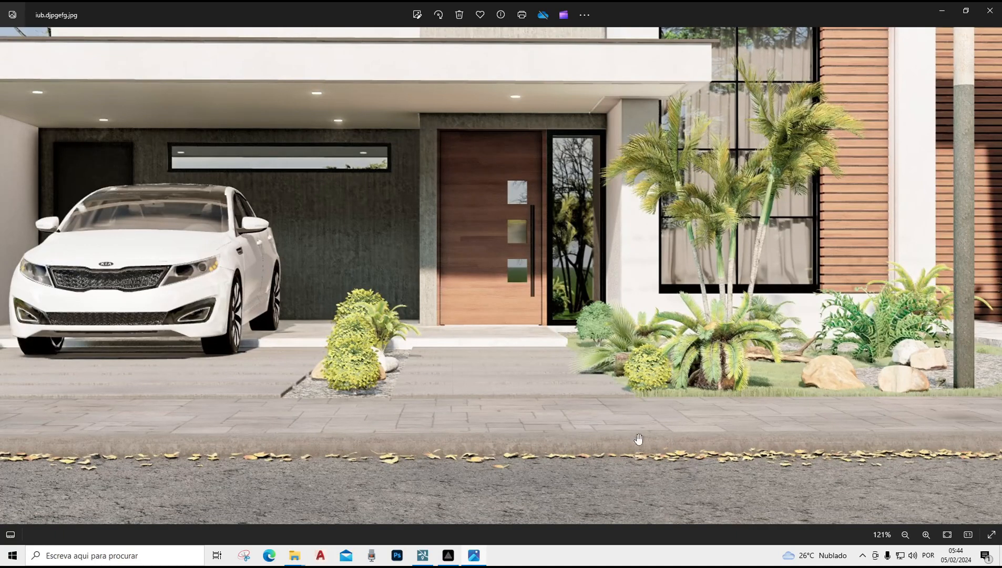
{"action": "scroll", "coordinate": [546, 423], "scroll_direction": "down", "scroll_amount": 1}
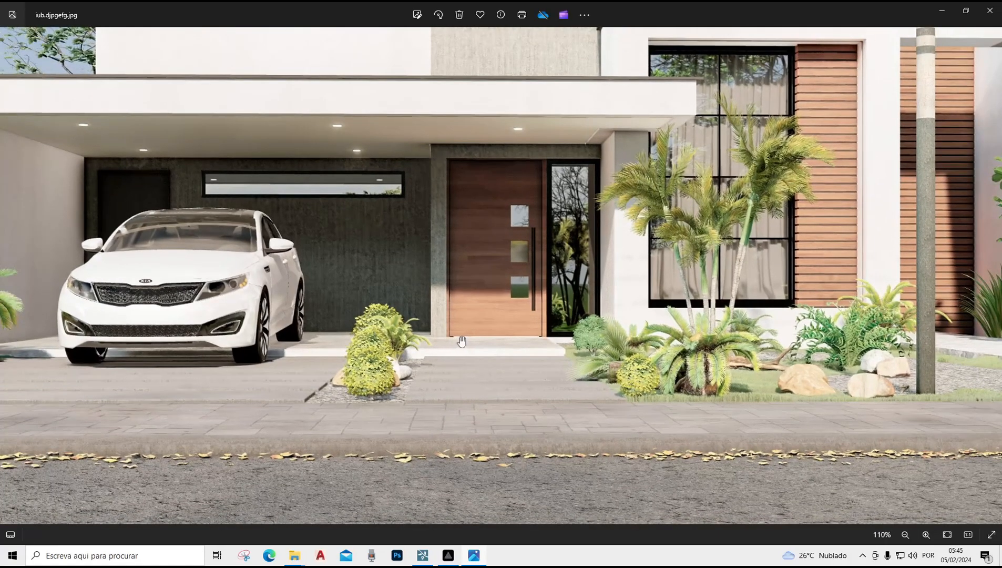
{"action": "scroll", "coordinate": [461, 341], "scroll_direction": "up", "scroll_amount": 3}
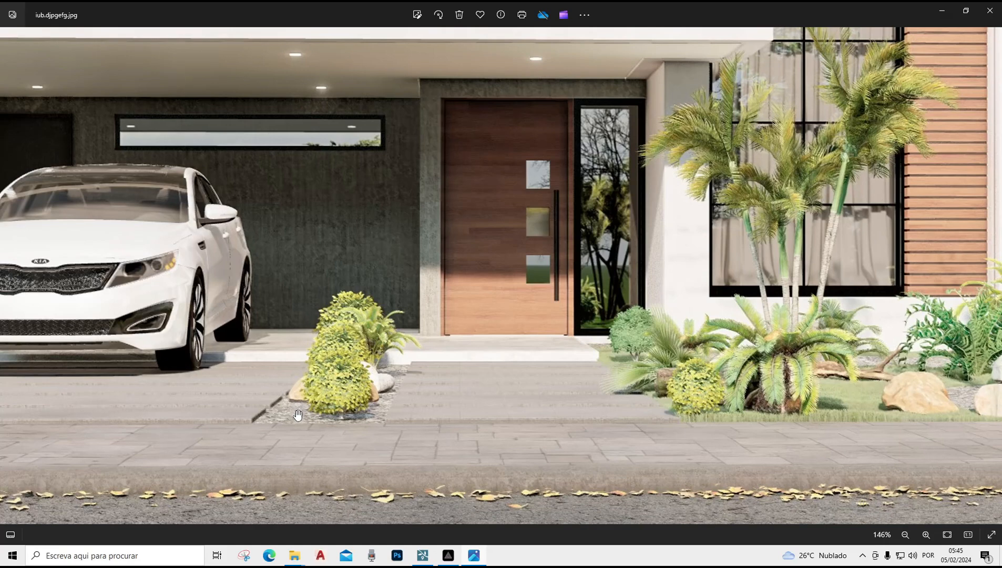
{"action": "scroll", "coordinate": [380, 427], "scroll_direction": "down", "scroll_amount": 3}
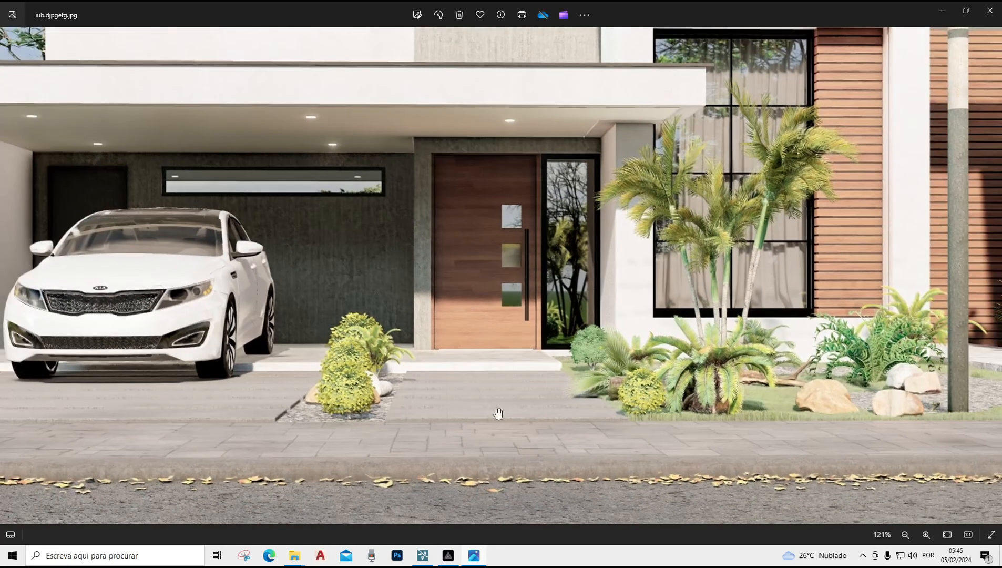
{"action": "scroll", "coordinate": [787, 421], "scroll_direction": "up", "scroll_amount": 5}
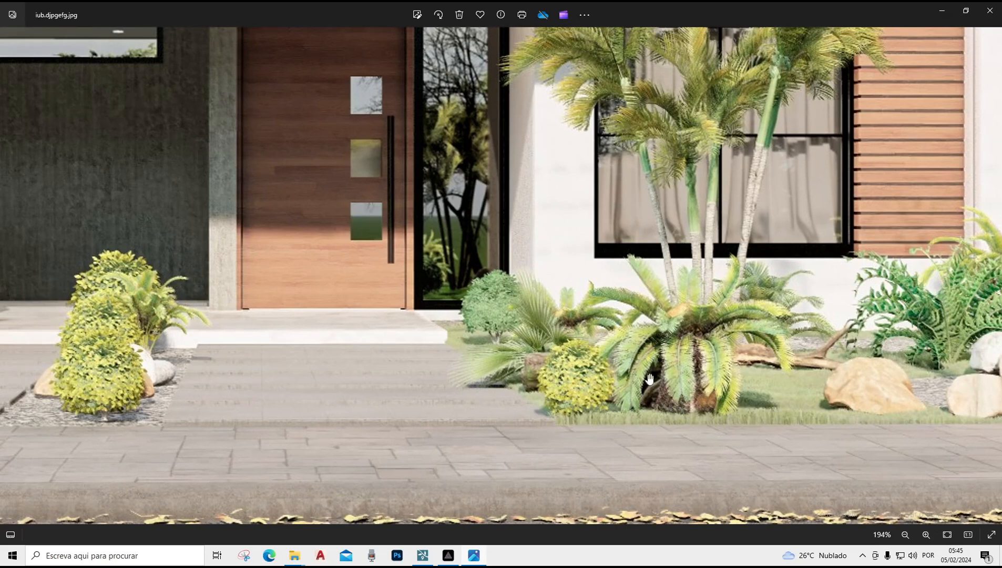
{"action": "scroll", "coordinate": [635, 274], "scroll_direction": "down", "scroll_amount": 3}
{"action": "scroll", "coordinate": [636, 273], "scroll_direction": "up", "scroll_amount": 5}
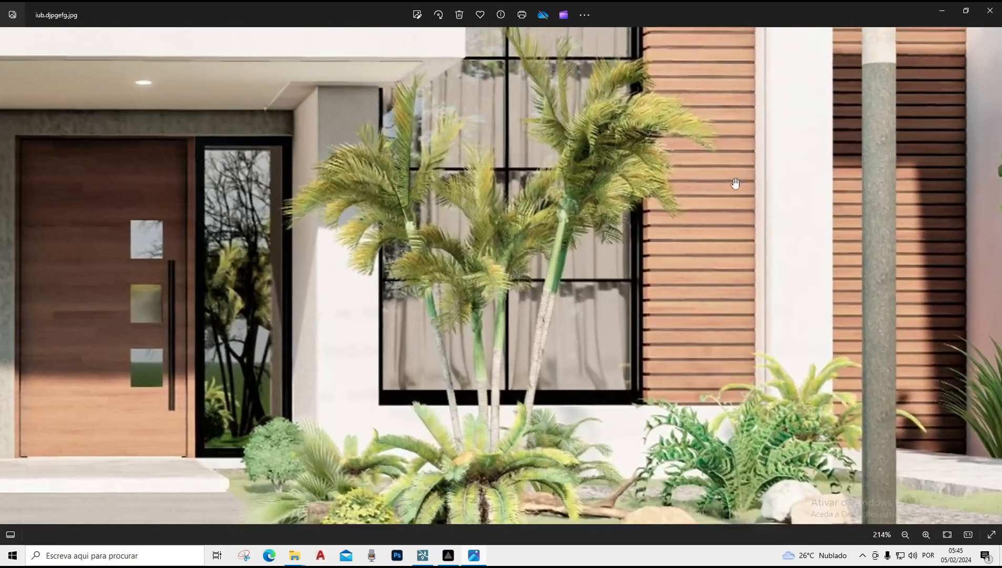
{"action": "scroll", "coordinate": [650, 300], "scroll_direction": "up", "scroll_amount": 4}
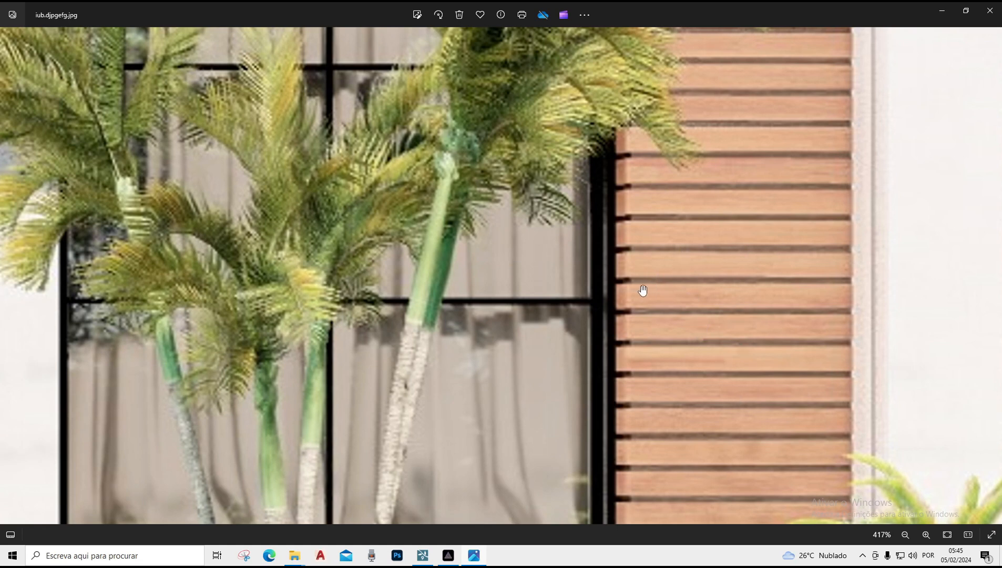
{"action": "scroll", "coordinate": [616, 283], "scroll_direction": "up", "scroll_amount": 2}
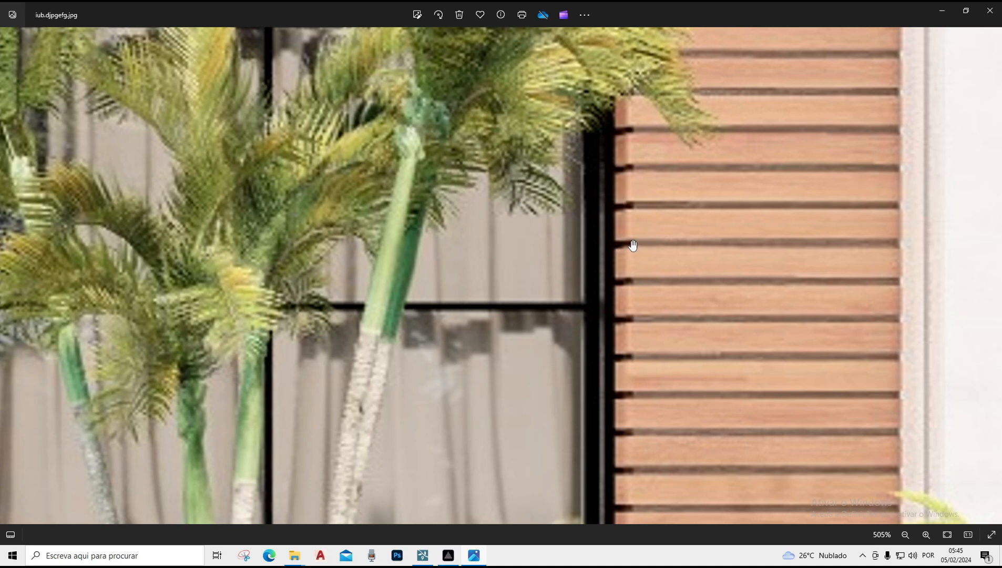
{"action": "scroll", "coordinate": [610, 247], "scroll_direction": "down", "scroll_amount": 5}
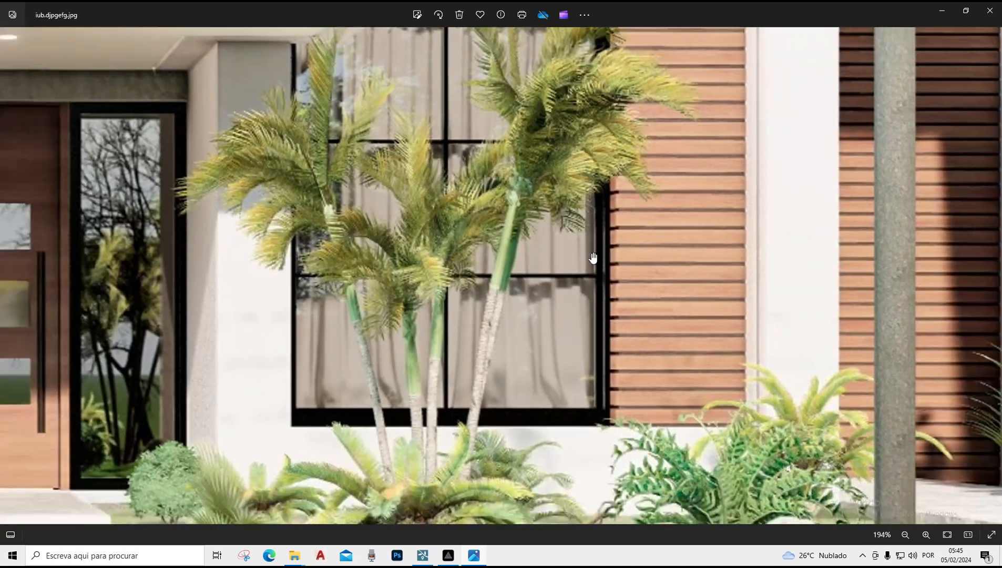
{"action": "scroll", "coordinate": [587, 244], "scroll_direction": "down", "scroll_amount": 4}
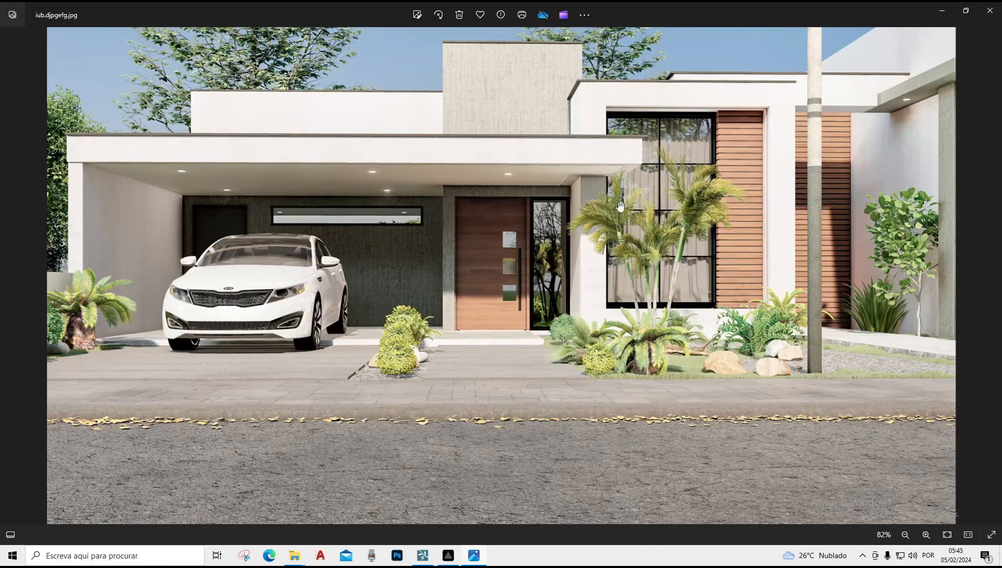
{"action": "scroll", "coordinate": [597, 252], "scroll_direction": "up", "scroll_amount": 1}
{"action": "scroll", "coordinate": [728, 106], "scroll_direction": "up", "scroll_amount": 3}
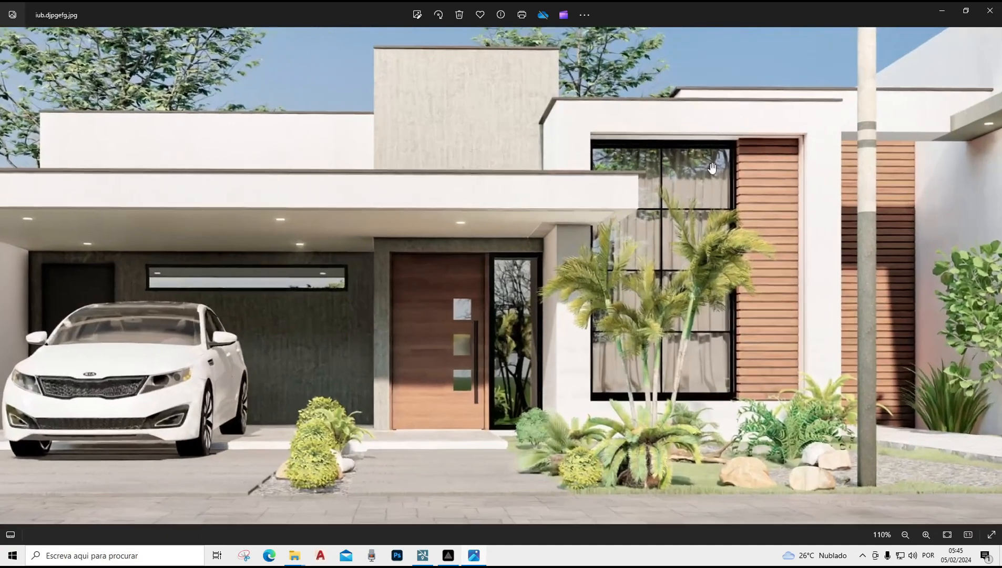
{"action": "scroll", "coordinate": [703, 184], "scroll_direction": "up", "scroll_amount": 1}
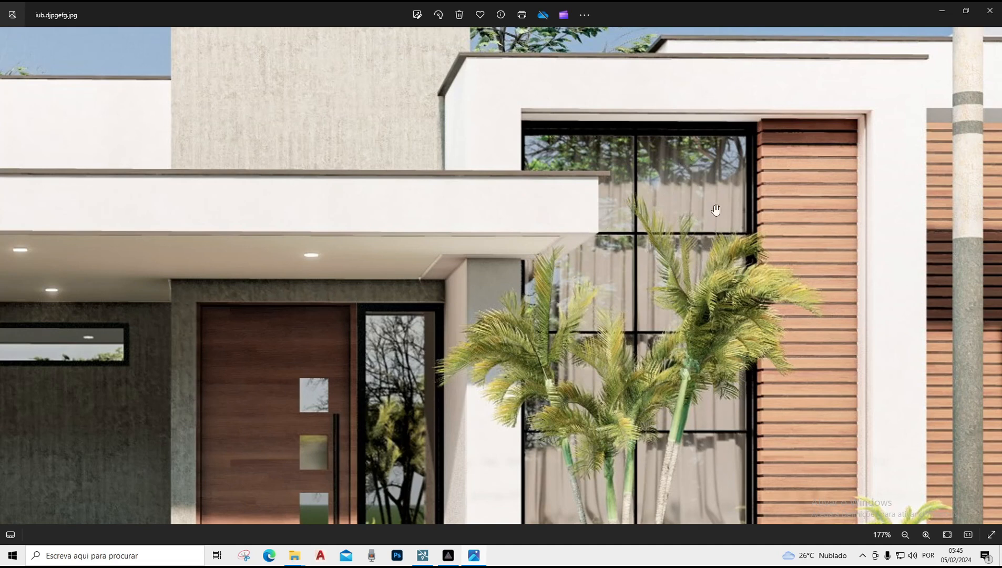
{"action": "scroll", "coordinate": [699, 263], "scroll_direction": "down", "scroll_amount": 2}
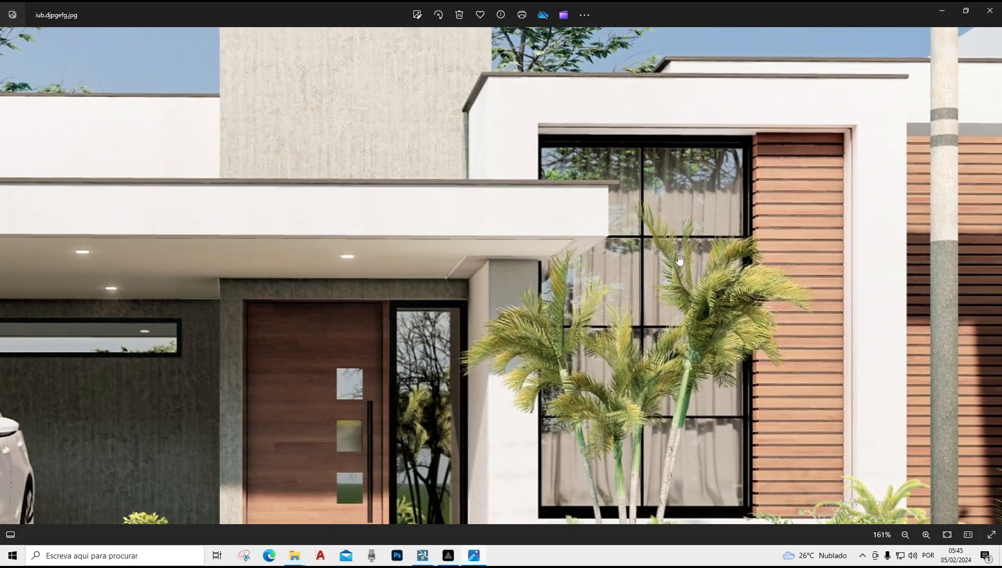
{"action": "scroll", "coordinate": [682, 226], "scroll_direction": "down", "scroll_amount": 2}
{"action": "scroll", "coordinate": [674, 267], "scroll_direction": "down", "scroll_amount": 3}
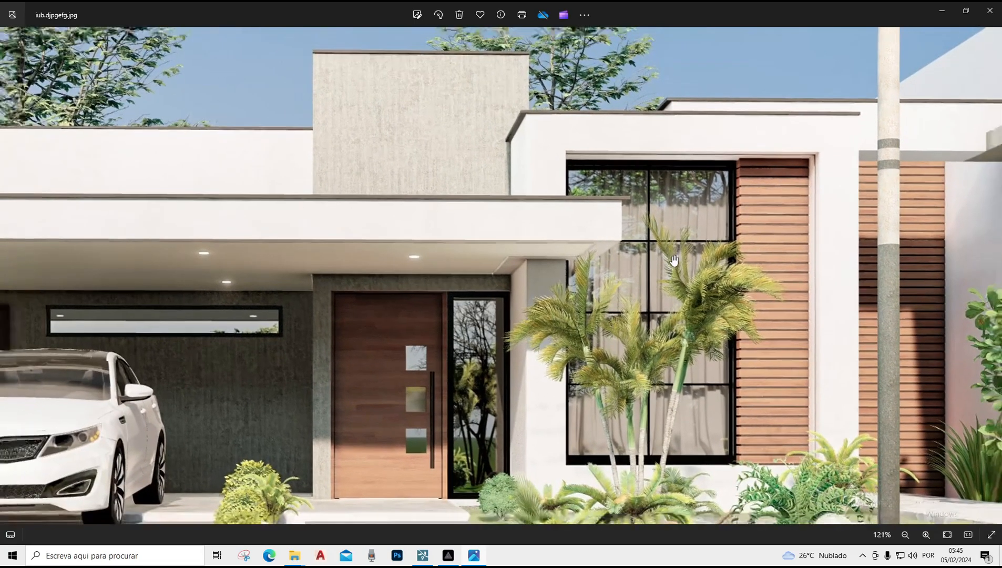
{"action": "scroll", "coordinate": [773, 281], "scroll_direction": "up", "scroll_amount": 5}
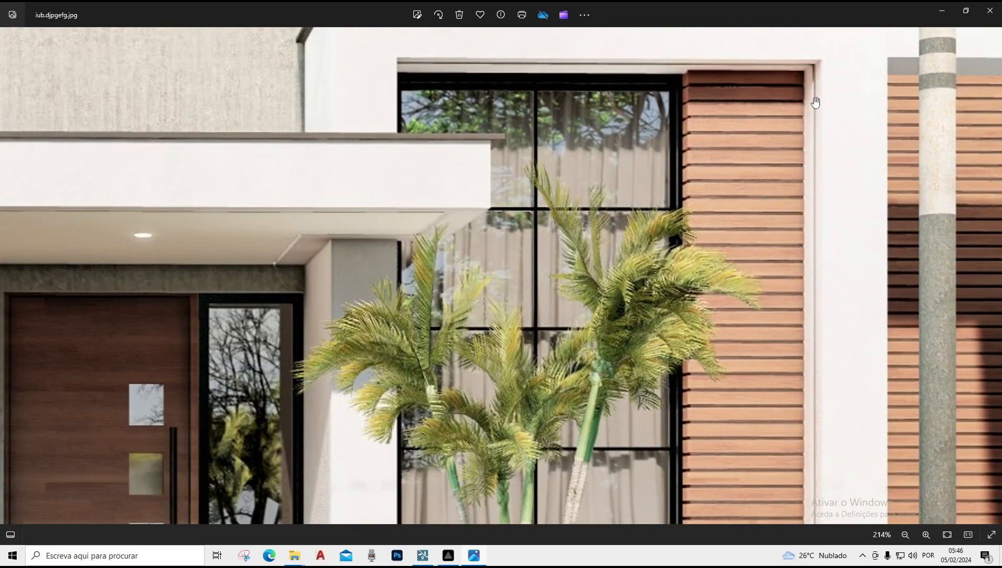
{"action": "scroll", "coordinate": [480, 160], "scroll_direction": "down", "scroll_amount": 4}
{"action": "scroll", "coordinate": [478, 162], "scroll_direction": "down", "scroll_amount": 4}
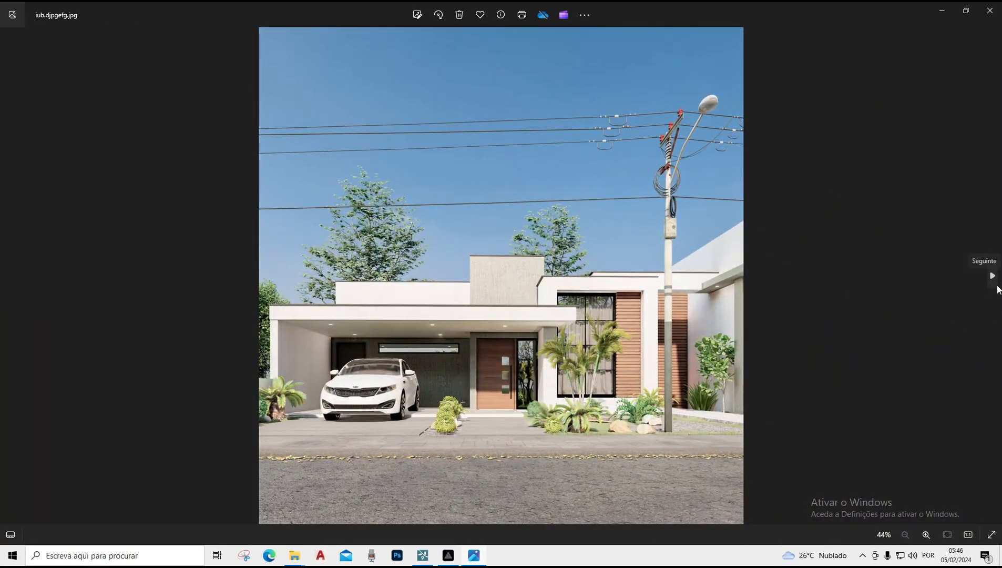
Move to the night render z+1+v+.jpg and zoom in to examine its lit canopy and upper walls
{"action": "left_click", "coordinate": [992, 276]}
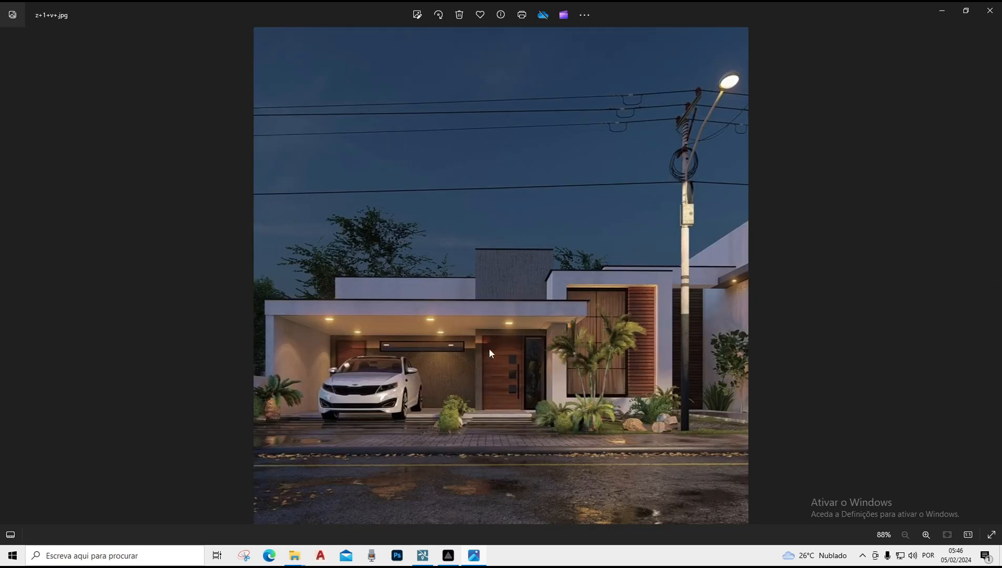
{"action": "scroll", "coordinate": [489, 349], "scroll_direction": "up", "scroll_amount": 5}
{"action": "scroll", "coordinate": [326, 317], "scroll_direction": "up", "scroll_amount": 3}
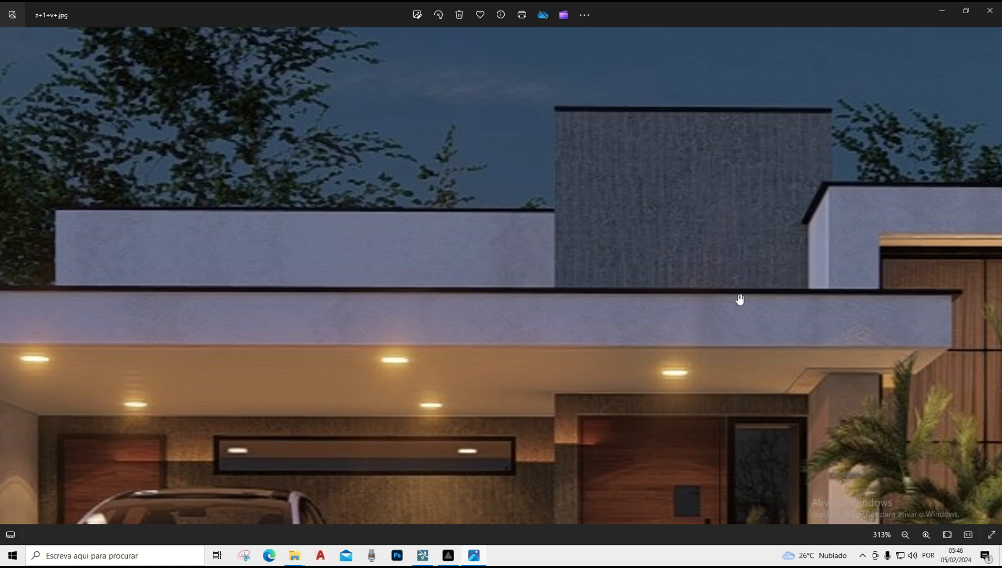
{"action": "scroll", "coordinate": [711, 262], "scroll_direction": "down", "scroll_amount": 1}
{"action": "scroll", "coordinate": [418, 272], "scroll_direction": "down", "scroll_amount": 3}
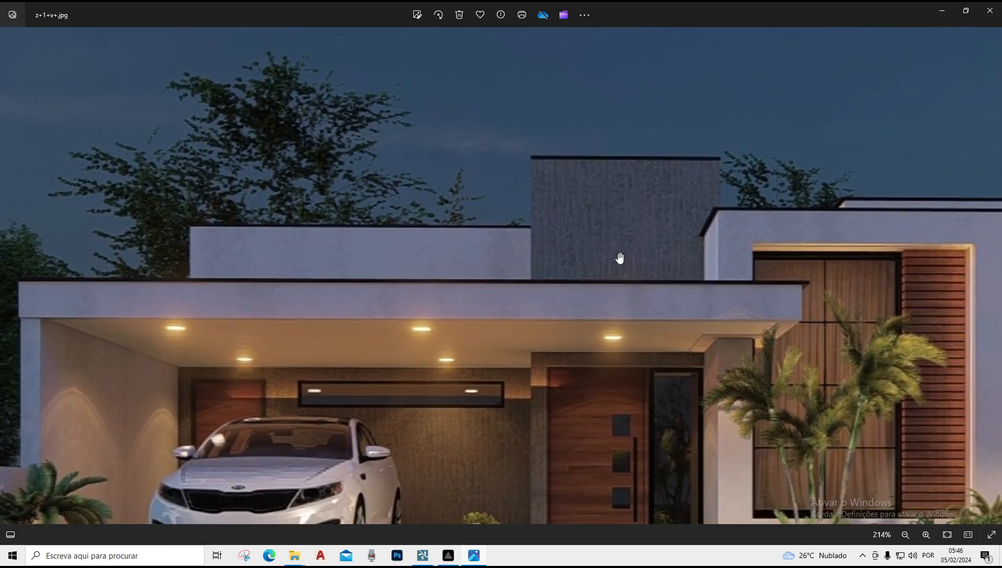
{"action": "scroll", "coordinate": [753, 226], "scroll_direction": "up", "scroll_amount": 3}
{"action": "scroll", "coordinate": [736, 237], "scroll_direction": "up", "scroll_amount": 2}
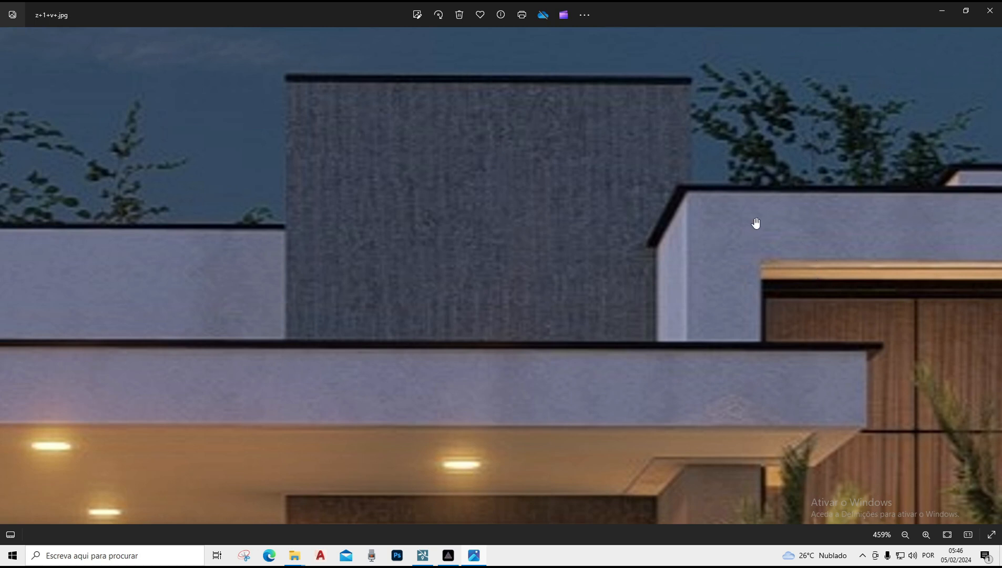
{"action": "scroll", "coordinate": [725, 237], "scroll_direction": "down", "scroll_amount": 3}
{"action": "scroll", "coordinate": [707, 228], "scroll_direction": "down", "scroll_amount": 2}
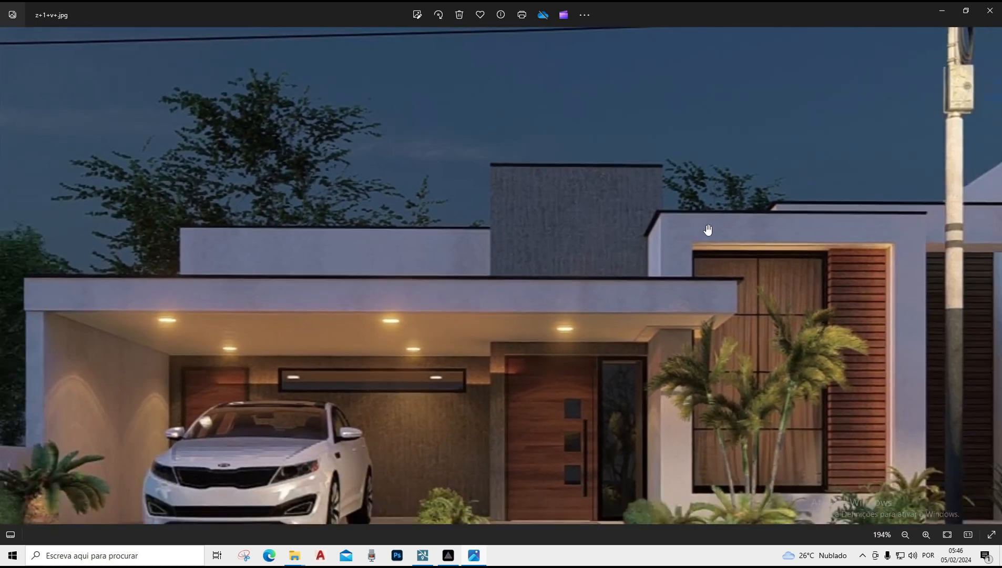
{"action": "scroll", "coordinate": [671, 257], "scroll_direction": "down", "scroll_amount": 2}
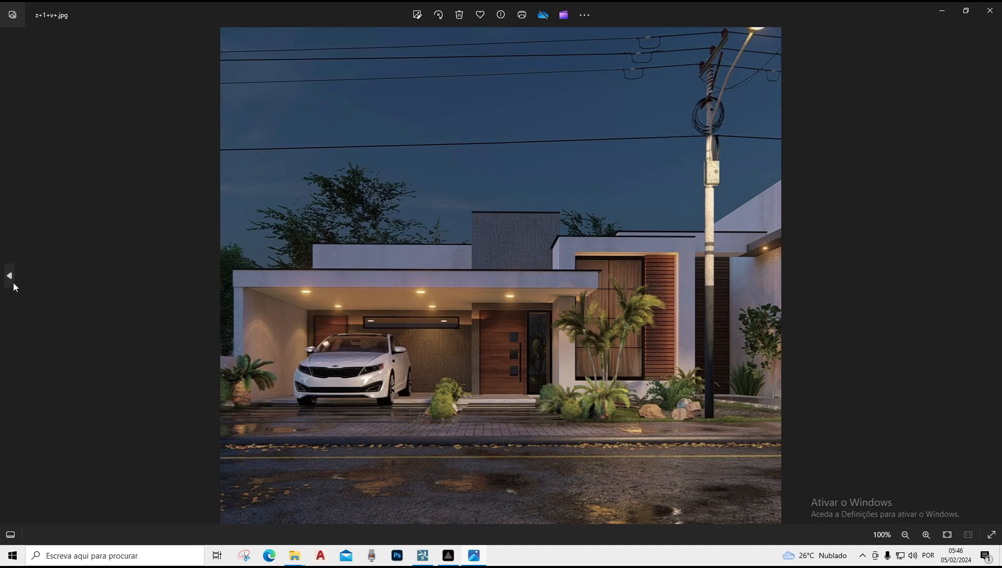
Return to the daytime render and zoom in to inspect the roof slabs, canopy edge and large window
{"action": "left_click", "coordinate": [10, 277]}
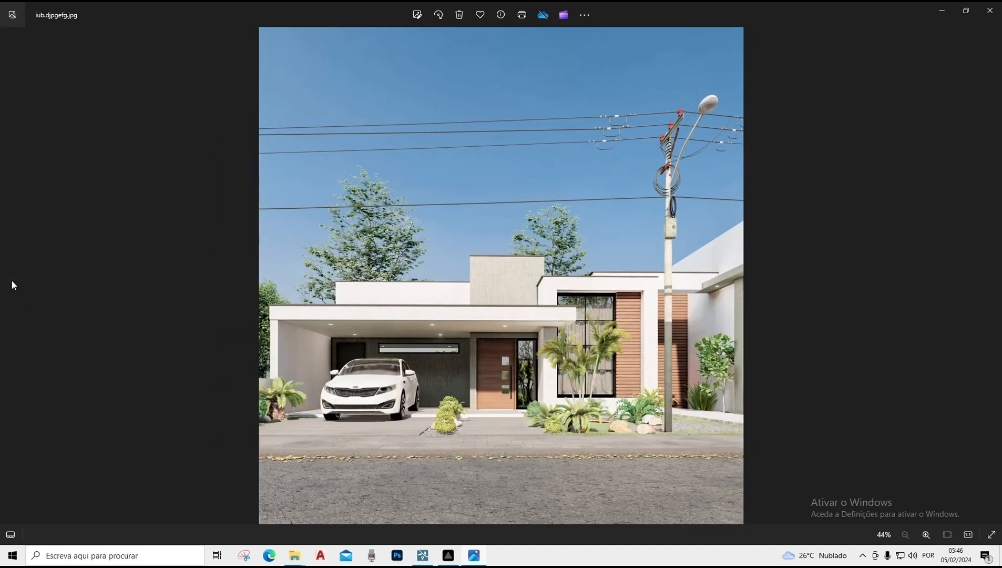
{"action": "scroll", "coordinate": [277, 330], "scroll_direction": "up", "scroll_amount": 5}
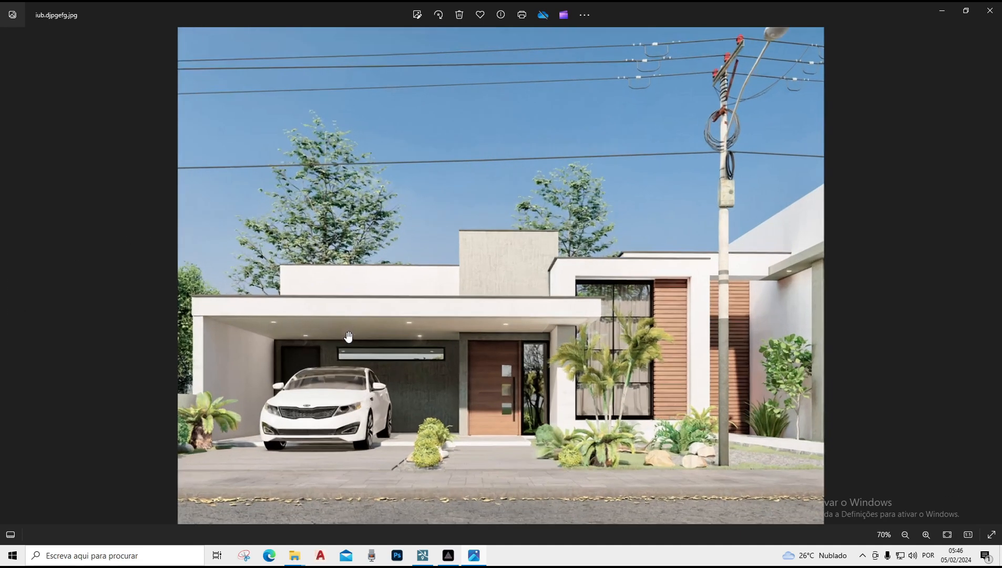
{"action": "scroll", "coordinate": [171, 249], "scroll_direction": "up", "scroll_amount": 3}
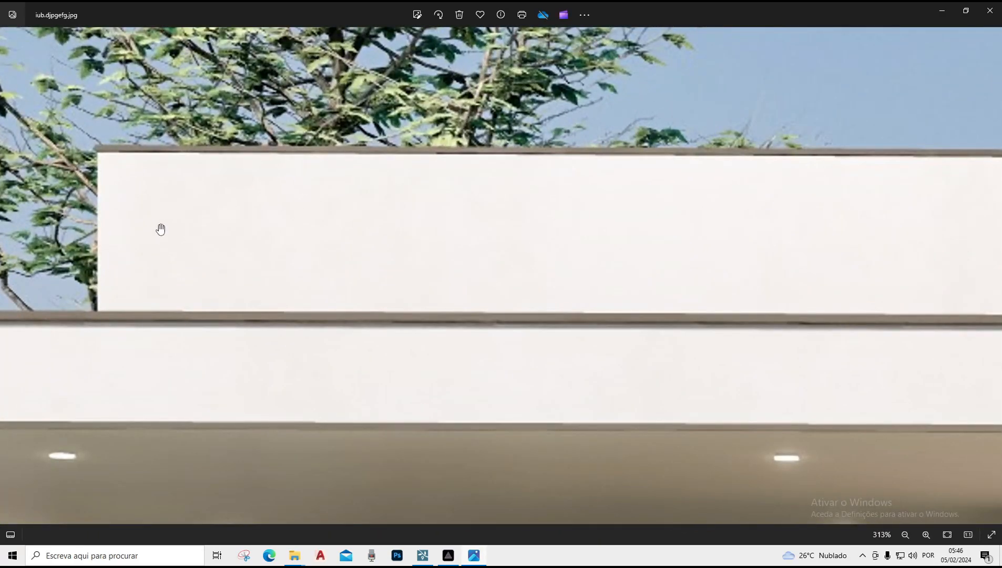
{"action": "scroll", "coordinate": [160, 229], "scroll_direction": "down", "scroll_amount": 5}
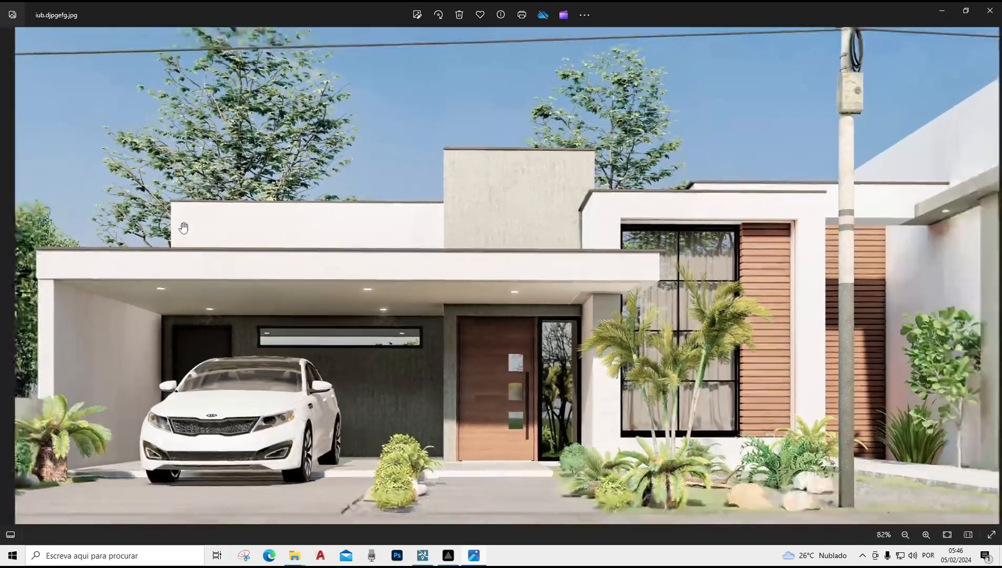
{"action": "scroll", "coordinate": [183, 227], "scroll_direction": "down", "scroll_amount": 1}
{"action": "scroll", "coordinate": [651, 242], "scroll_direction": "up", "scroll_amount": 4}
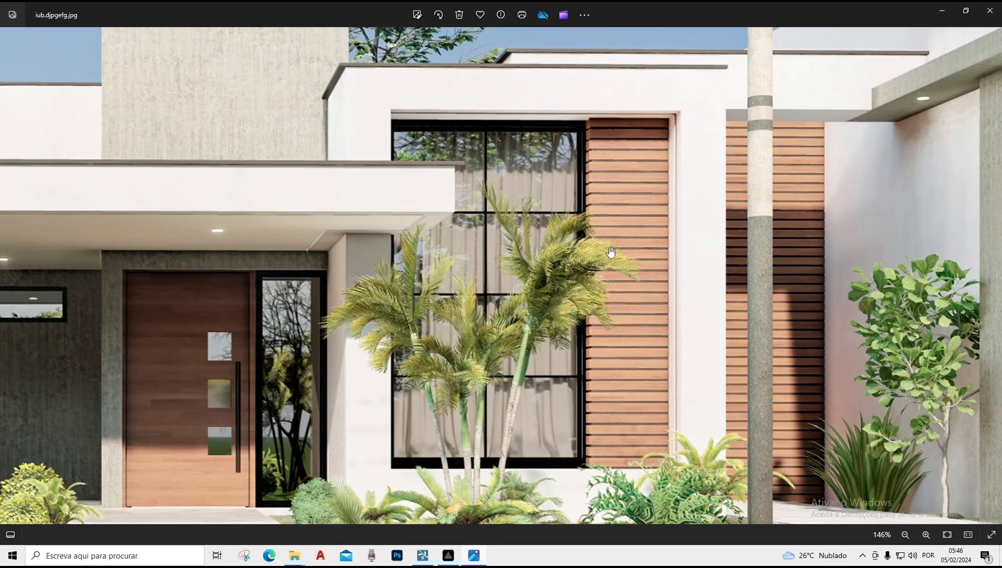
{"action": "scroll", "coordinate": [605, 217], "scroll_direction": "down", "scroll_amount": 3}
{"action": "scroll", "coordinate": [521, 220], "scroll_direction": "up", "scroll_amount": 6}
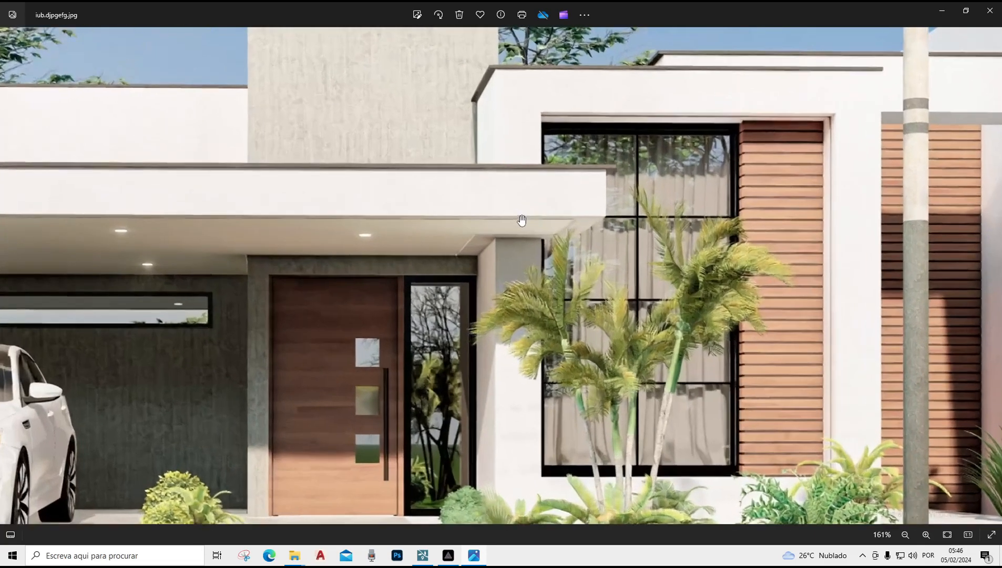
{"action": "scroll", "coordinate": [521, 220], "scroll_direction": "up", "scroll_amount": 3}
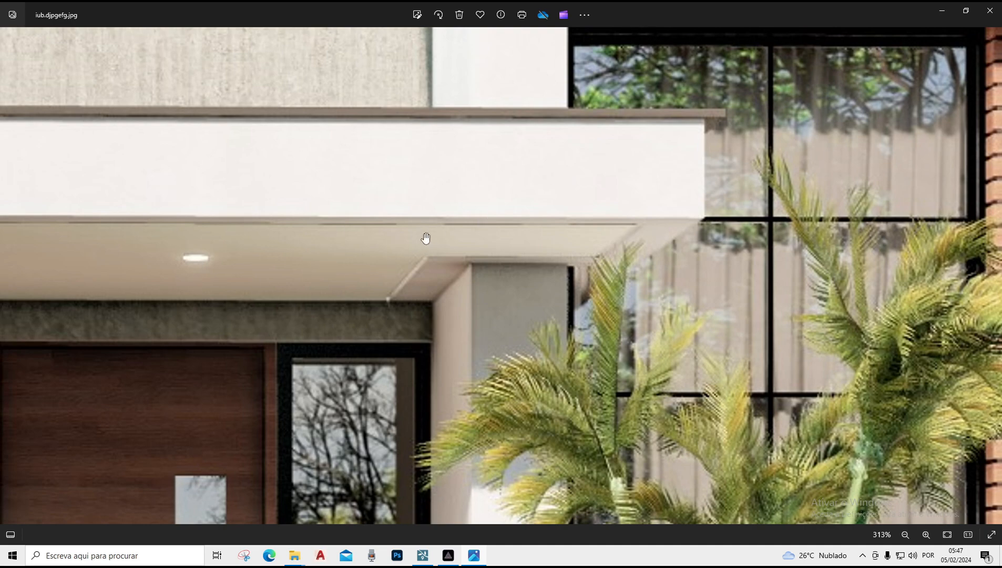
{"action": "scroll", "coordinate": [499, 200], "scroll_direction": "down", "scroll_amount": 12}
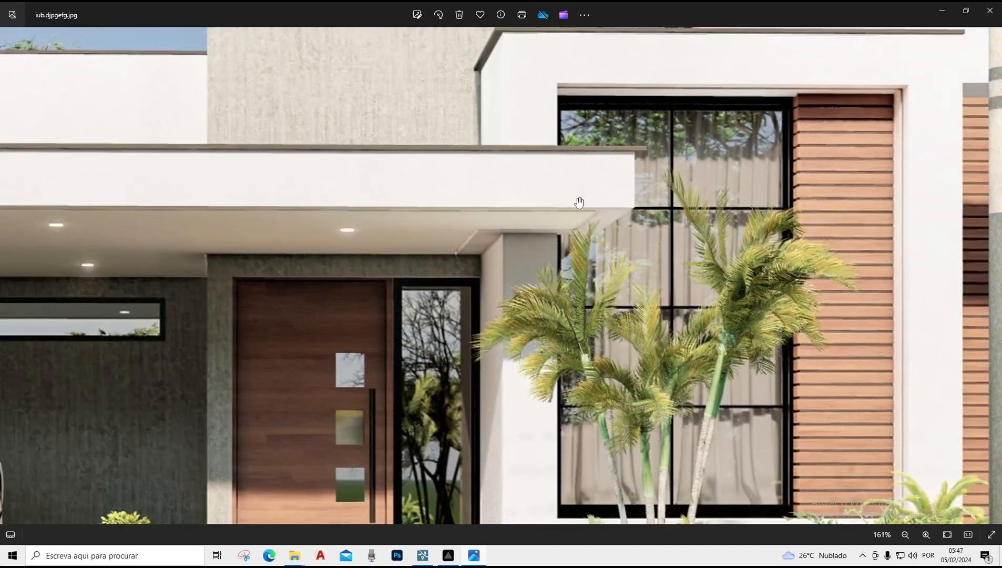
{"action": "scroll", "coordinate": [575, 200], "scroll_direction": "down", "scroll_amount": 4}
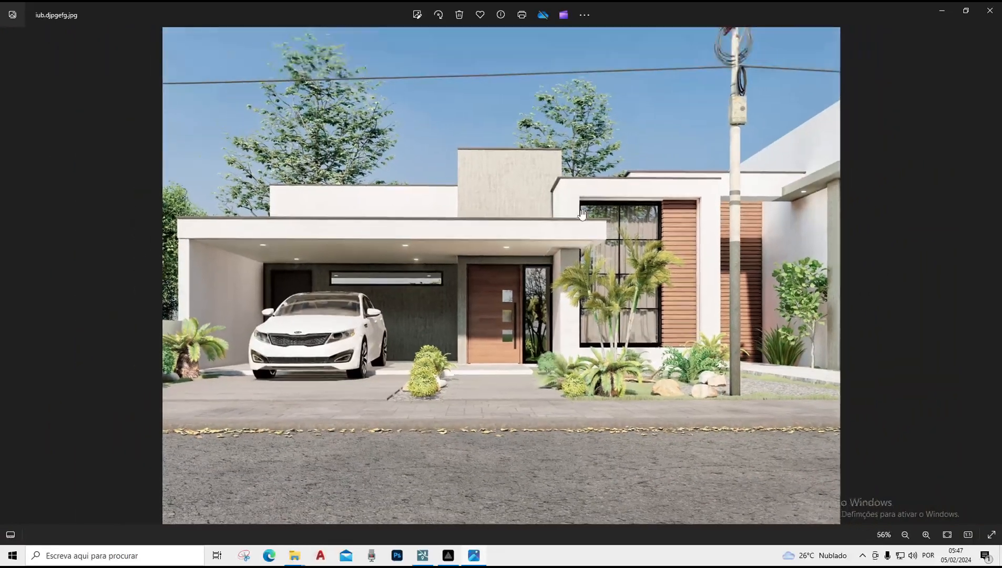
{"action": "scroll", "coordinate": [582, 214], "scroll_direction": "down", "scroll_amount": 2}
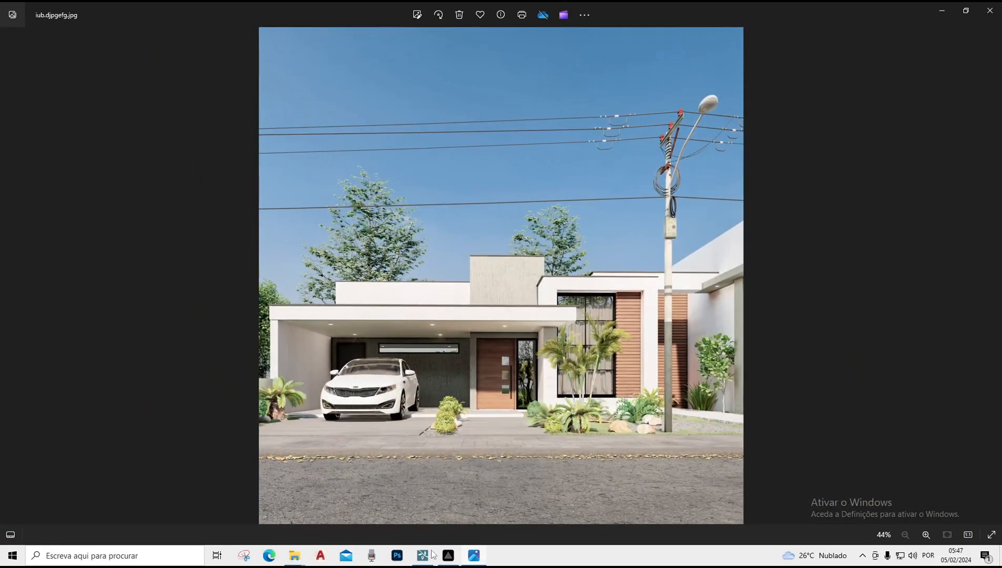
Switch to the SketchUp model EXERCICIO YOUTUBE 2.skp and orbit around the house, driveway and street to inspect them
{"action": "mouse_move", "coordinate": [296, 563]}
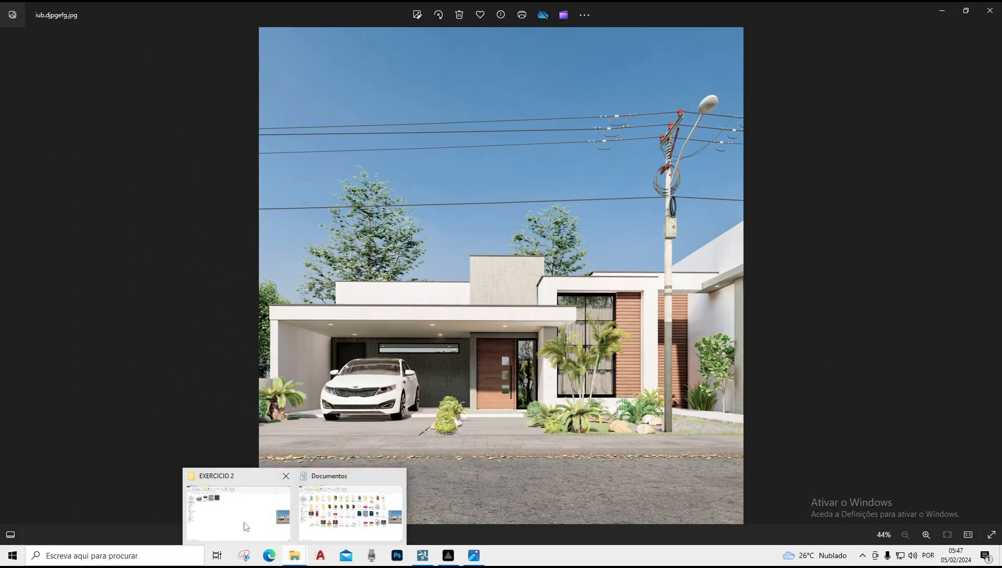
{"action": "left_click", "coordinate": [245, 522]}
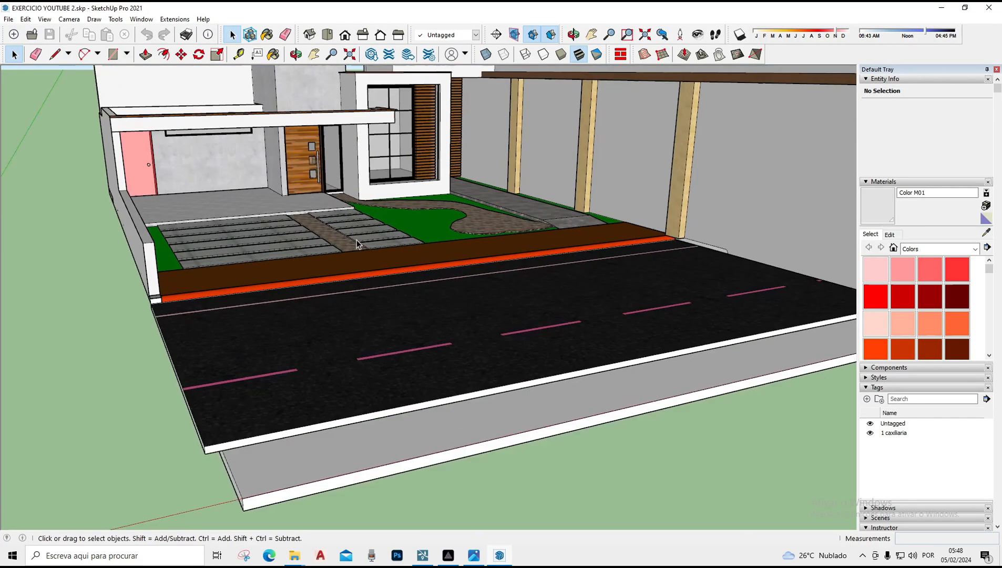
{"action": "scroll", "coordinate": [356, 240], "scroll_direction": "up", "scroll_amount": 2}
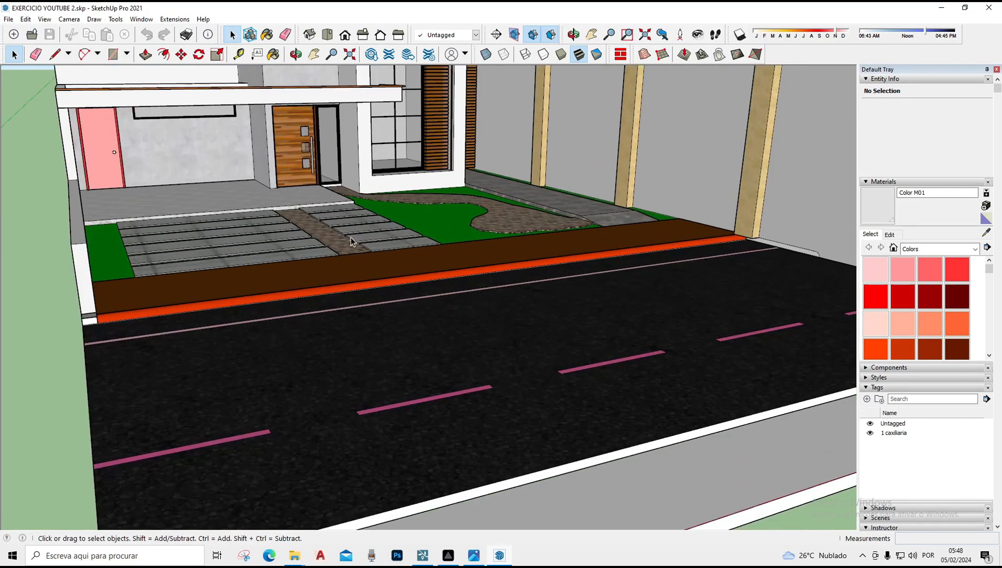
{"action": "scroll", "coordinate": [343, 310], "scroll_direction": "down", "scroll_amount": 3}
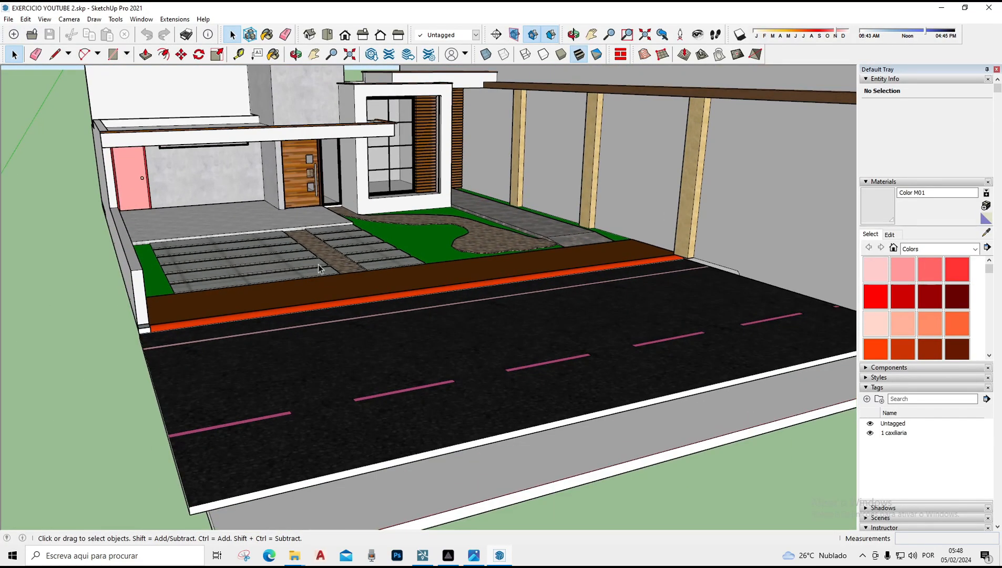
{"action": "scroll", "coordinate": [401, 224], "scroll_direction": "down", "scroll_amount": 2}
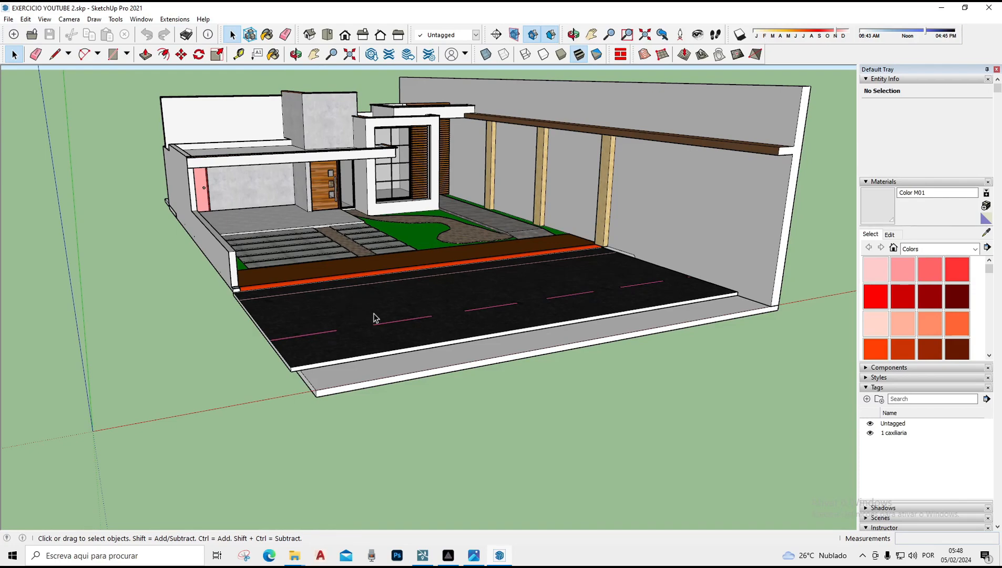
{"action": "middle_click_drag", "start_coordinate": [375, 317], "coordinate": [411, 338]}
{"action": "scroll", "coordinate": [710, 234], "scroll_direction": "up", "scroll_amount": 5}
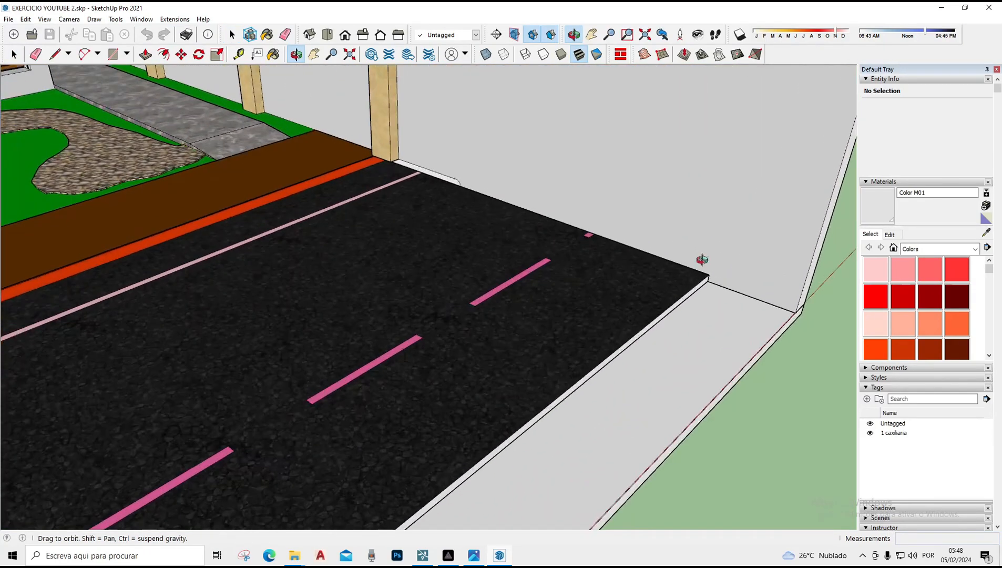
{"action": "middle_click_drag", "start_coordinate": [701, 260], "coordinate": [663, 269]}
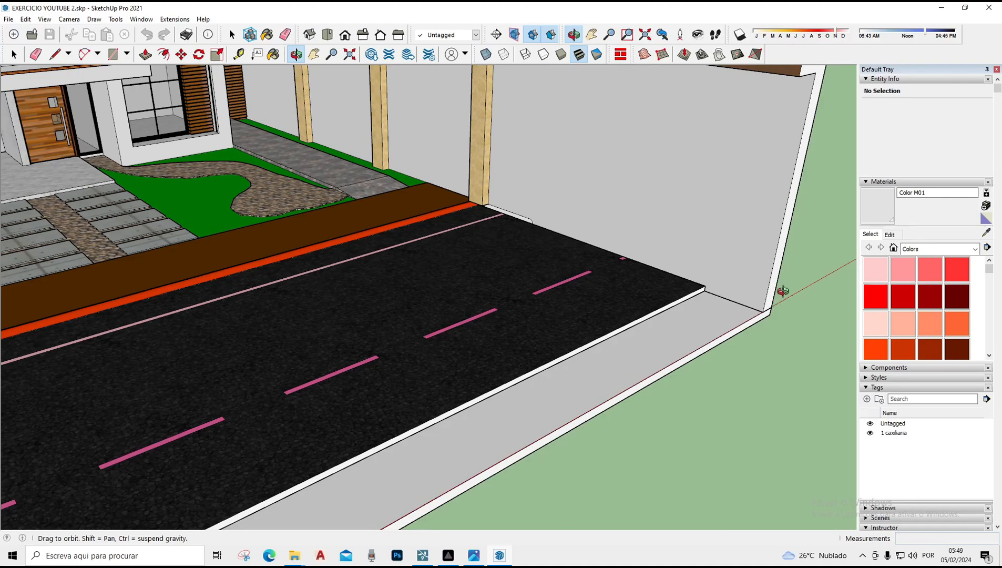
{"action": "scroll", "coordinate": [693, 323], "scroll_direction": "down", "scroll_amount": 5}
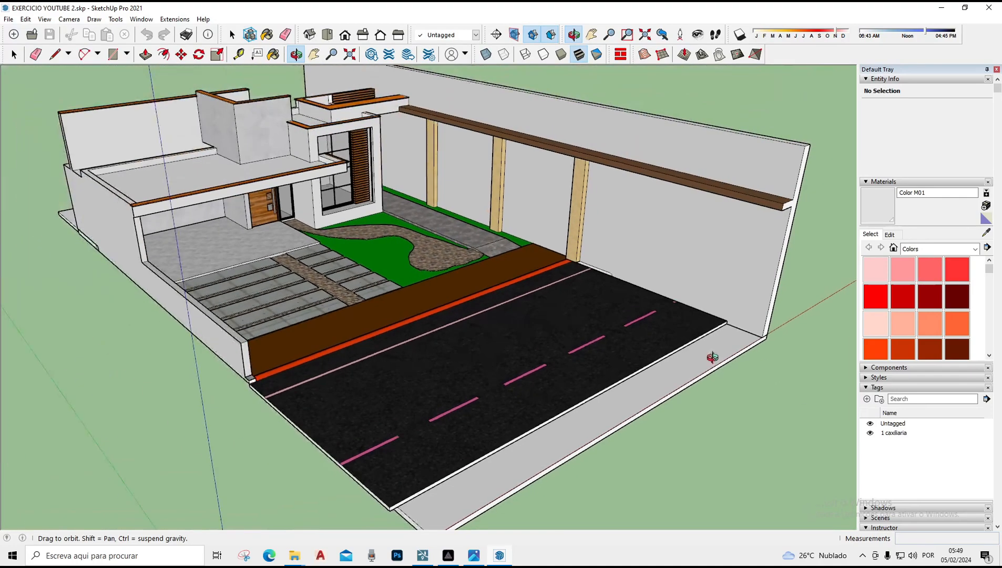
{"action": "scroll", "coordinate": [224, 274], "scroll_direction": "up", "scroll_amount": 4}
{"action": "left_click_drag", "start_coordinate": [284, 310], "coordinate": [239, 519]}
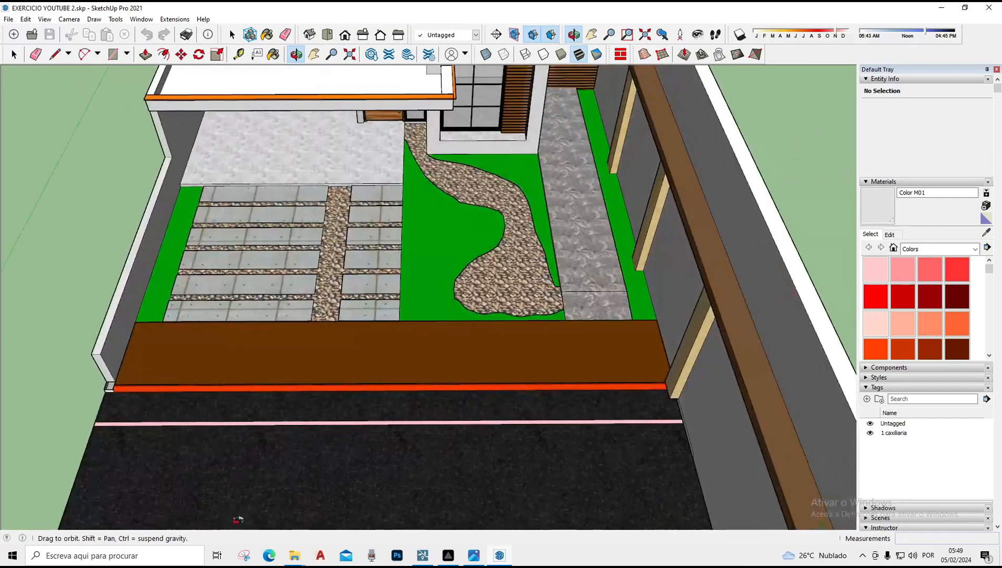
Compare the model with the daytime render, then orbit around the model to inspect the house's front, sides and back
{"action": "left_click", "coordinate": [483, 554]}
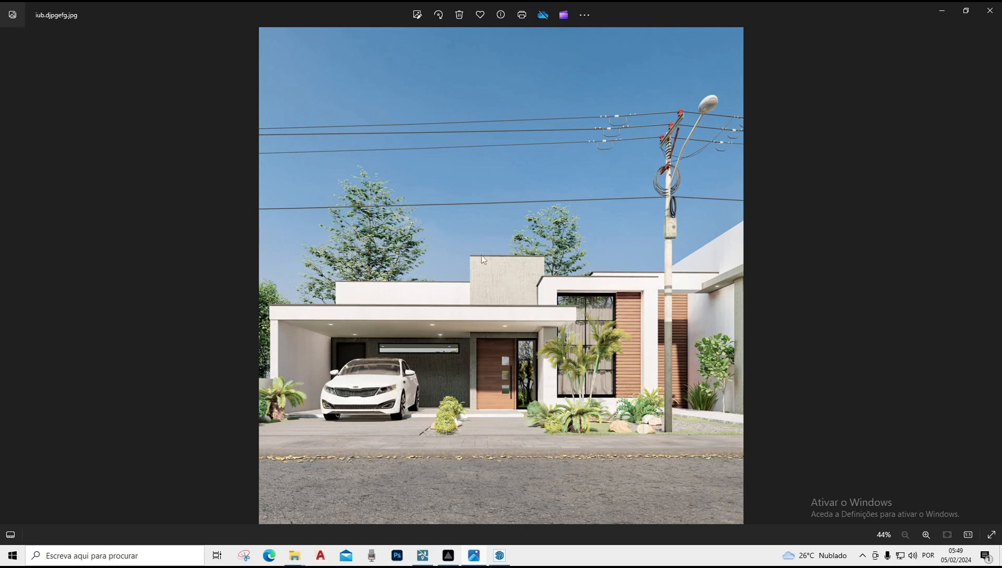
{"action": "left_click", "coordinate": [500, 554]}
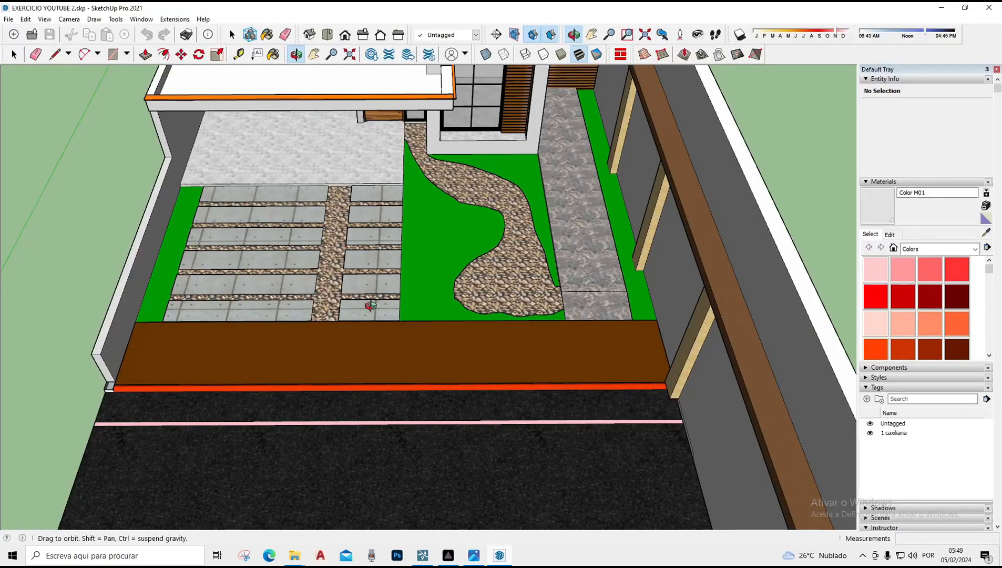
{"action": "left_click_drag", "start_coordinate": [371, 305], "coordinate": [279, 332]}
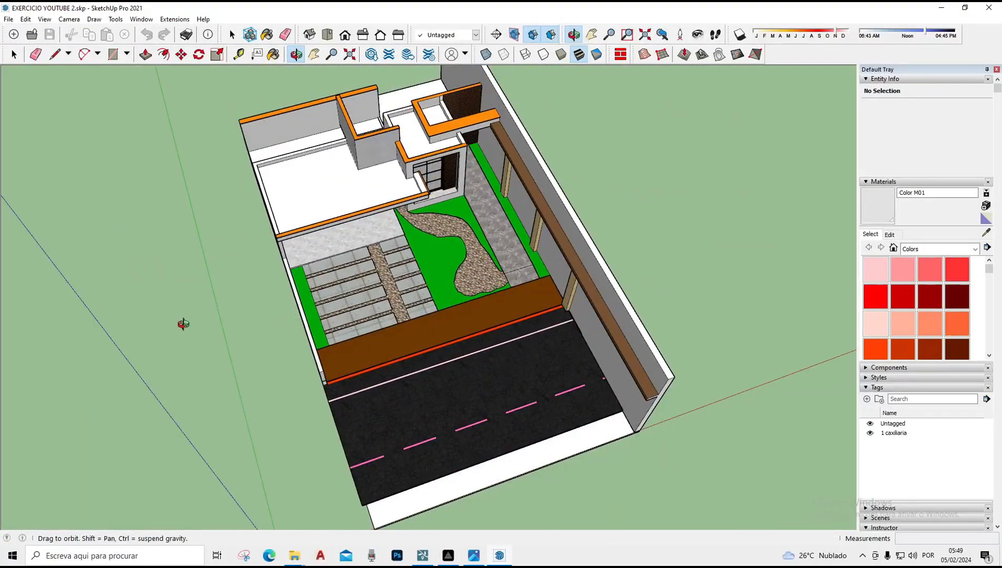
{"action": "left_click_drag", "start_coordinate": [568, 240], "coordinate": [658, 337]}
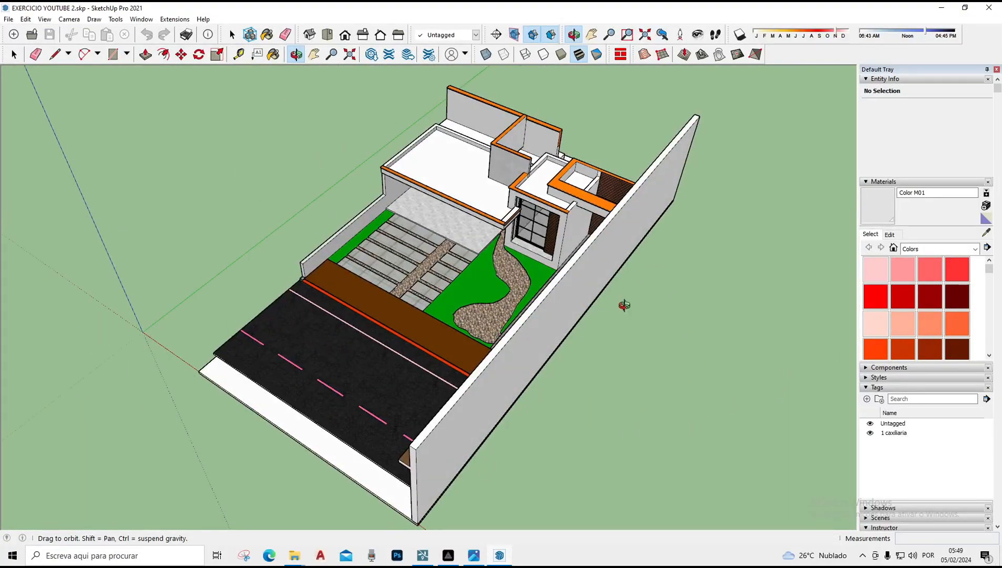
{"action": "left_click_drag", "start_coordinate": [624, 305], "coordinate": [657, 275]}
{"action": "scroll", "coordinate": [373, 244], "scroll_direction": "up", "scroll_amount": 5}
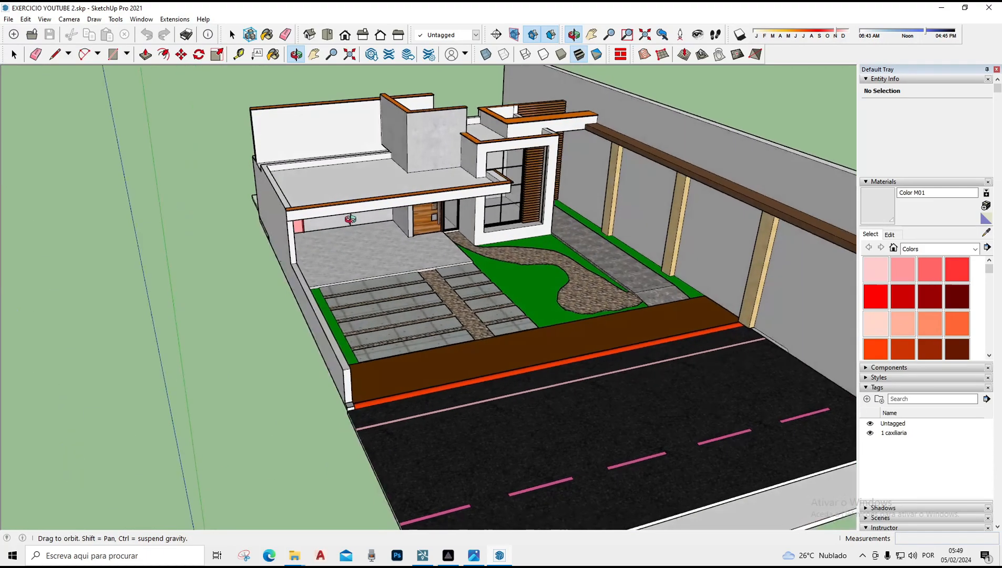
{"action": "left_click_drag", "start_coordinate": [350, 219], "coordinate": [435, 207]}
{"action": "scroll", "coordinate": [435, 207], "scroll_direction": "up", "scroll_amount": 4}
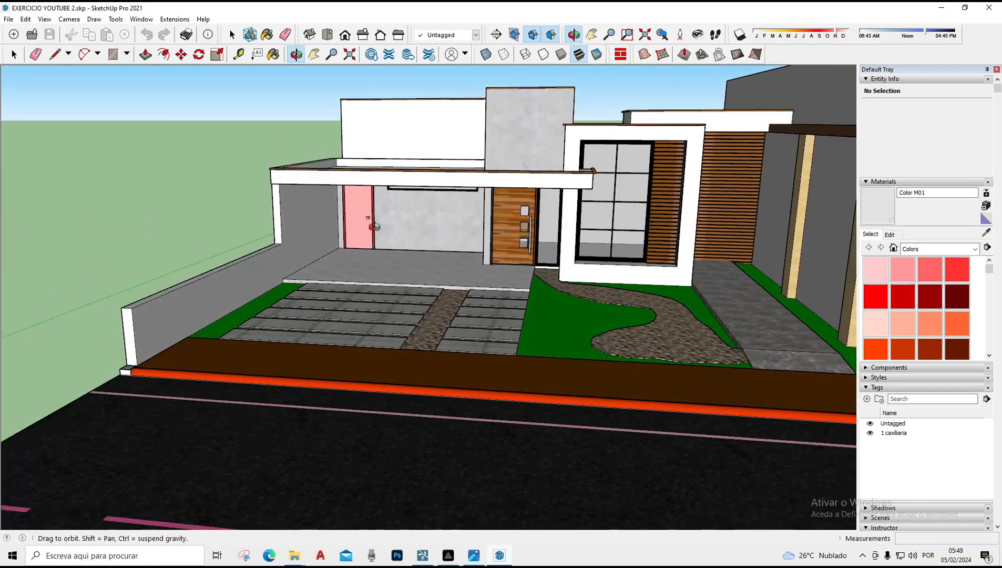
{"action": "left_click_drag", "start_coordinate": [377, 189], "coordinate": [570, 275]}
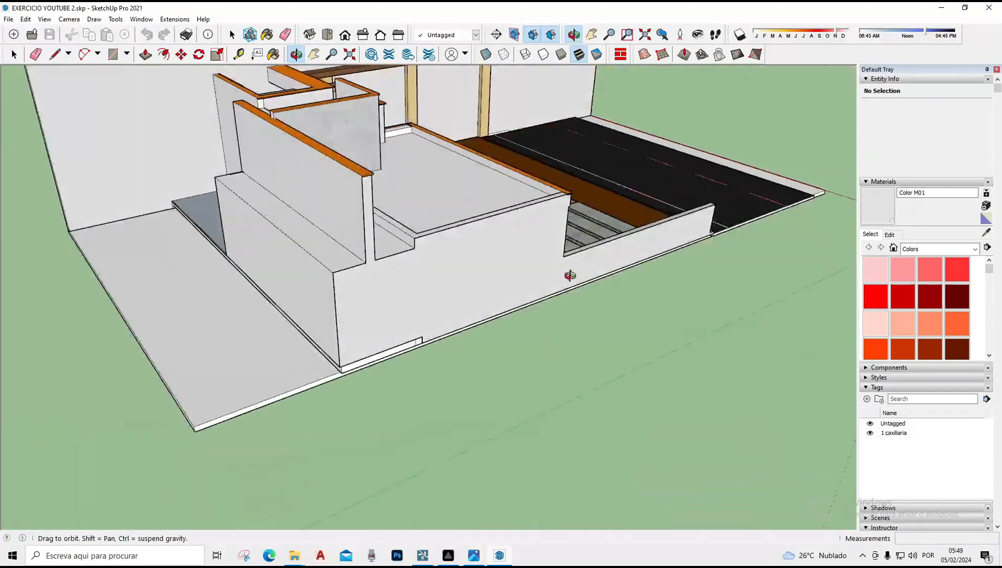
{"action": "scroll", "coordinate": [335, 279], "scroll_direction": "up", "scroll_amount": 4}
{"action": "left_click_drag", "start_coordinate": [319, 278], "coordinate": [231, 267]}
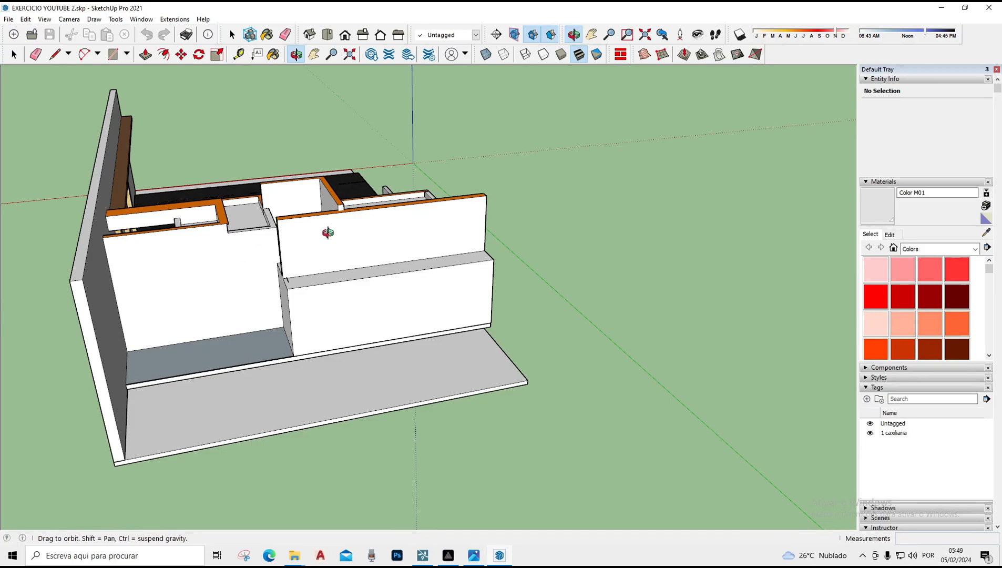
{"action": "left_click_drag", "start_coordinate": [388, 255], "coordinate": [449, 379]}
{"action": "left_click_drag", "start_coordinate": [494, 306], "coordinate": [378, 249]}
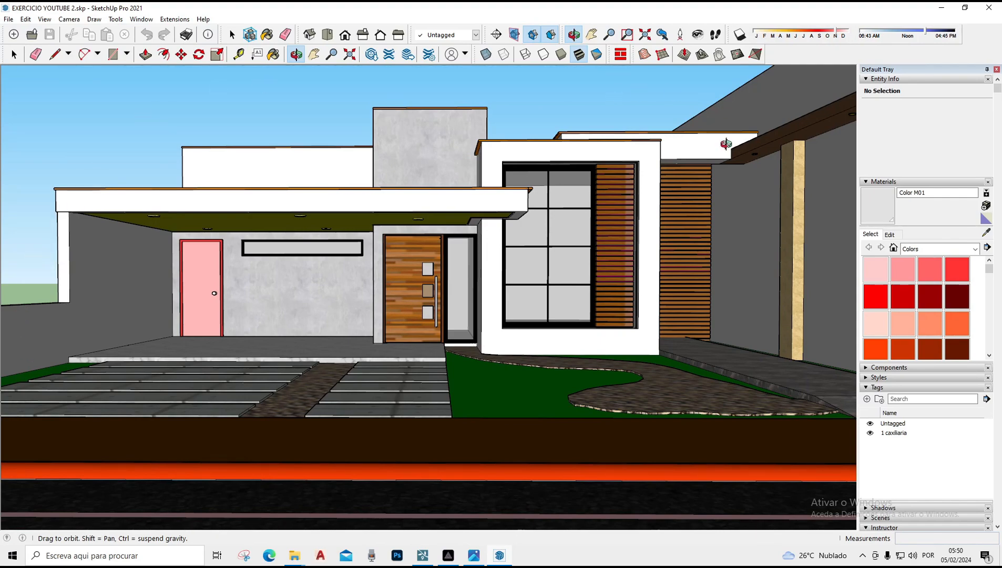
{"action": "left_click_drag", "start_coordinate": [319, 220], "coordinate": [334, 389]}
{"action": "left_click_drag", "start_coordinate": [603, 478], "coordinate": [197, 351]}
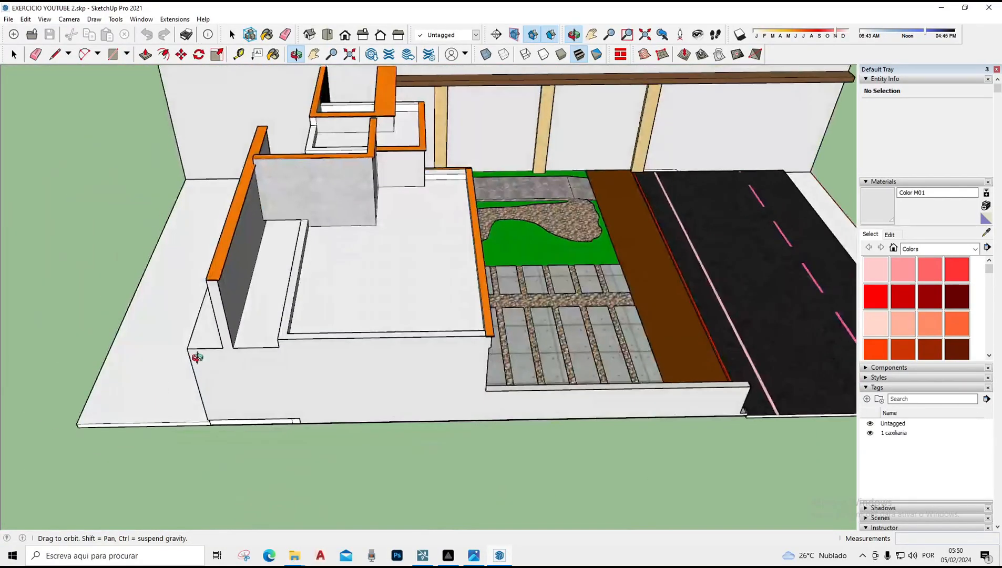
{"action": "left_click_drag", "start_coordinate": [554, 332], "coordinate": [476, 335]}
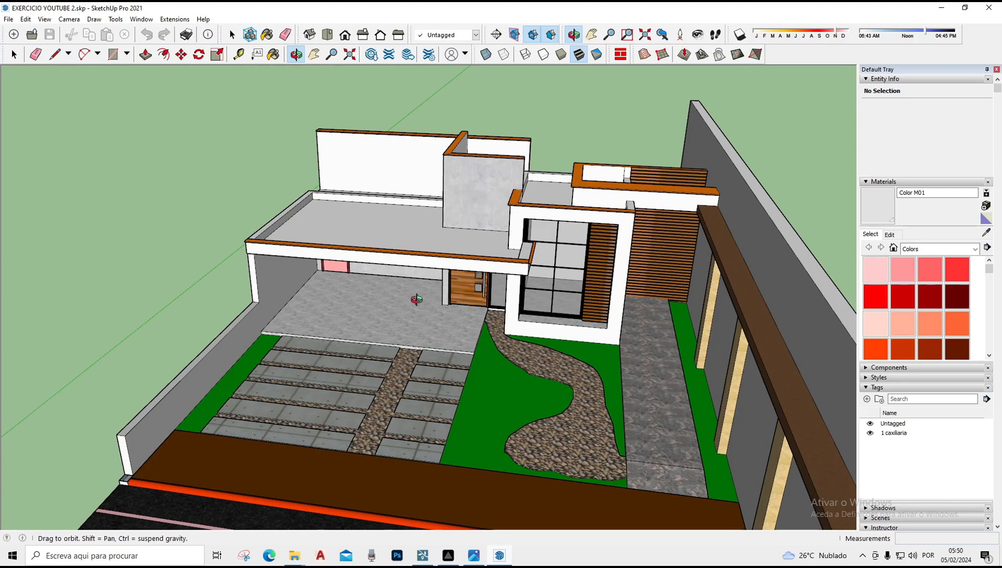
Zoom in on the garage floor slab beside the driveway pavers and select the slab's top face
{"action": "left_click_drag", "start_coordinate": [628, 347], "coordinate": [359, 426]}
{"action": "scroll", "coordinate": [226, 330], "scroll_direction": "up", "scroll_amount": 4}
{"action": "scroll", "coordinate": [316, 402], "scroll_direction": "up", "scroll_amount": 4}
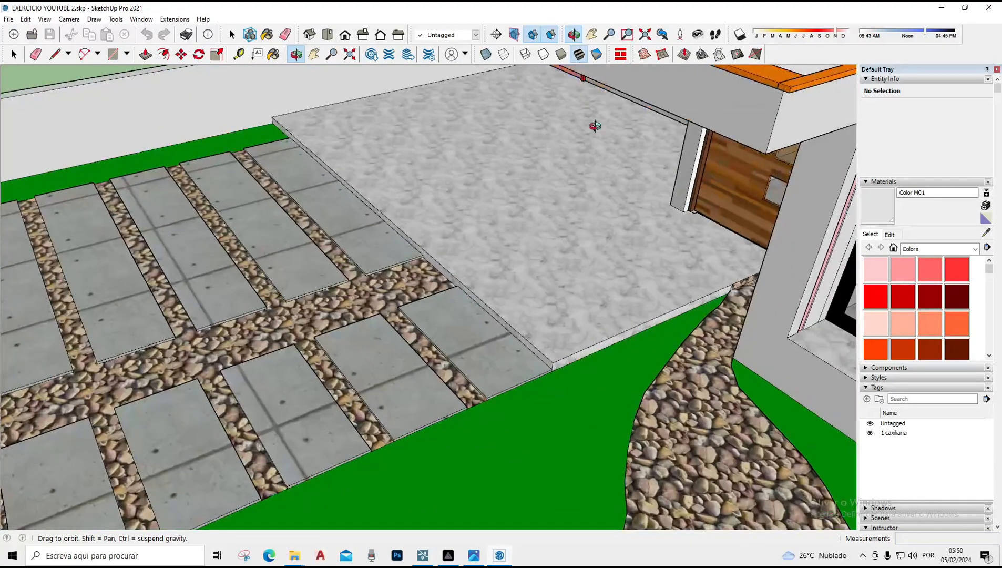
{"action": "scroll", "coordinate": [530, 311], "scroll_direction": "up", "scroll_amount": 2}
{"action": "scroll", "coordinate": [667, 374], "scroll_direction": "down", "scroll_amount": 2}
{"action": "left_click_drag", "start_coordinate": [662, 394], "coordinate": [577, 380]}
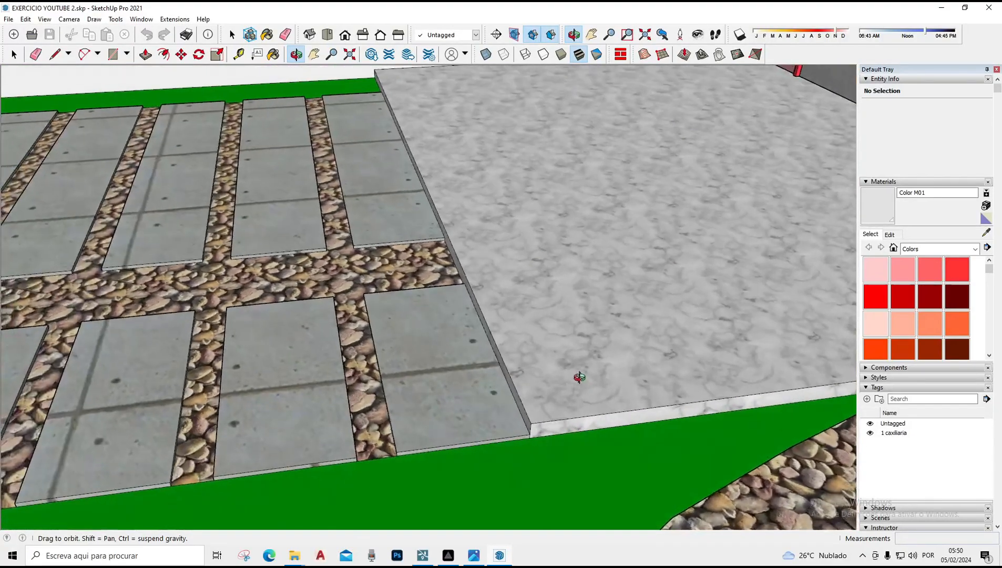
{"action": "scroll", "coordinate": [518, 432], "scroll_direction": "up", "scroll_amount": 3}
{"action": "key", "text": "space"}
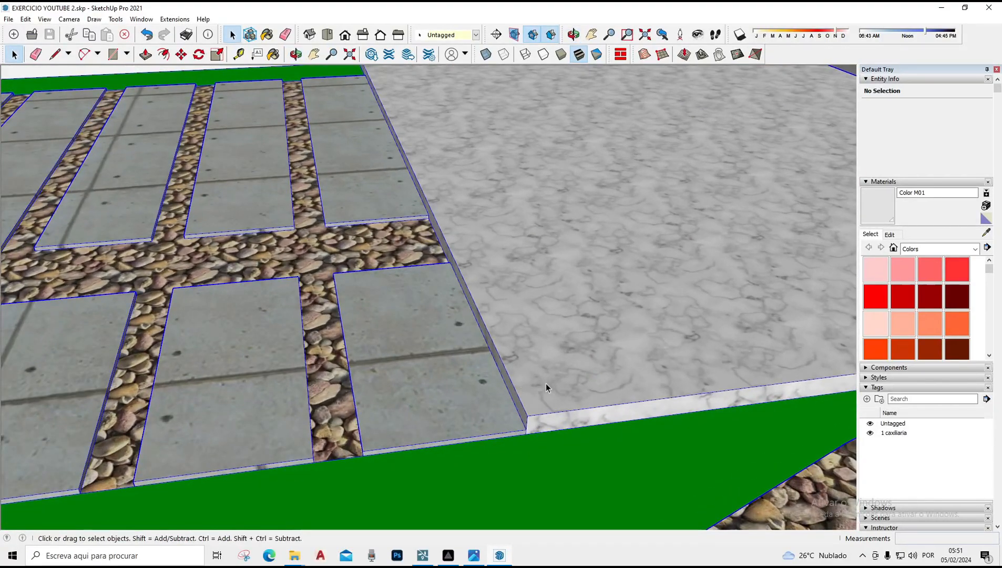
{"action": "key", "text": "ctrl+a"}
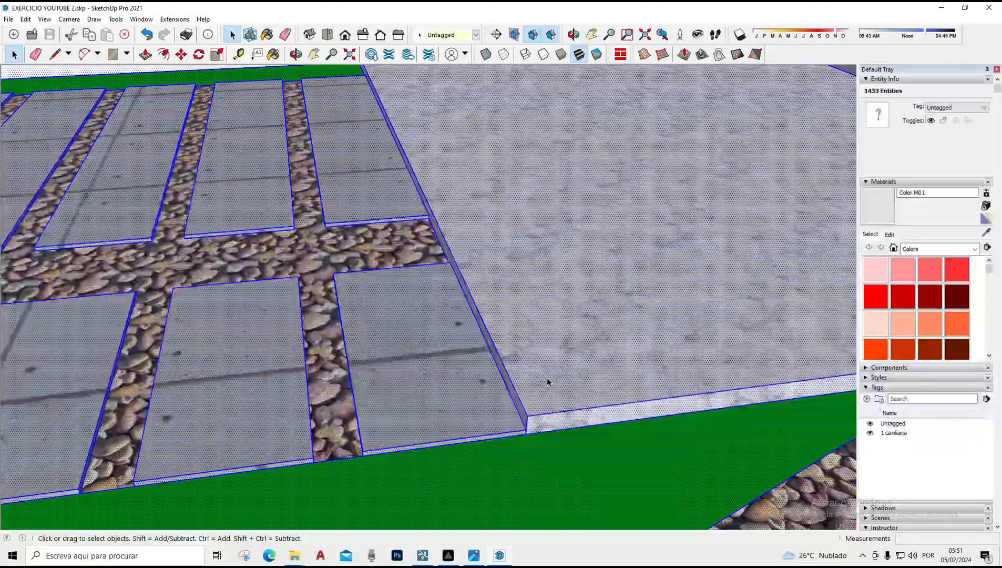
{"action": "left_click", "coordinate": [547, 382]}
{"action": "scroll", "coordinate": [538, 432], "scroll_direction": "up", "scroll_amount": 2}
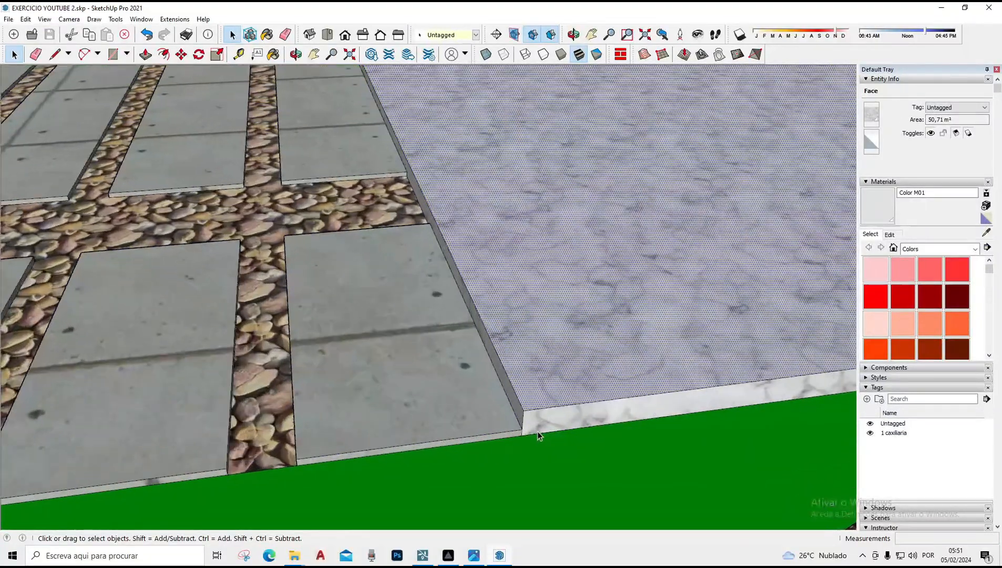
{"action": "key", "text": "l"}
{"action": "scroll", "coordinate": [521, 427], "scroll_direction": "up", "scroll_amount": 1}
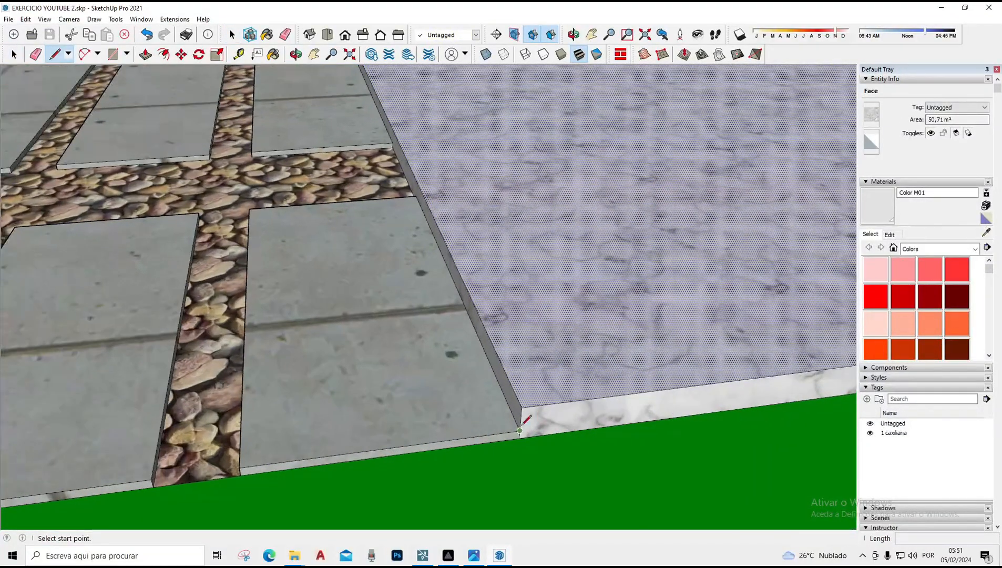
{"action": "left_click", "coordinate": [520, 430]}
{"action": "scroll", "coordinate": [655, 335], "scroll_direction": "down", "scroll_amount": 3}
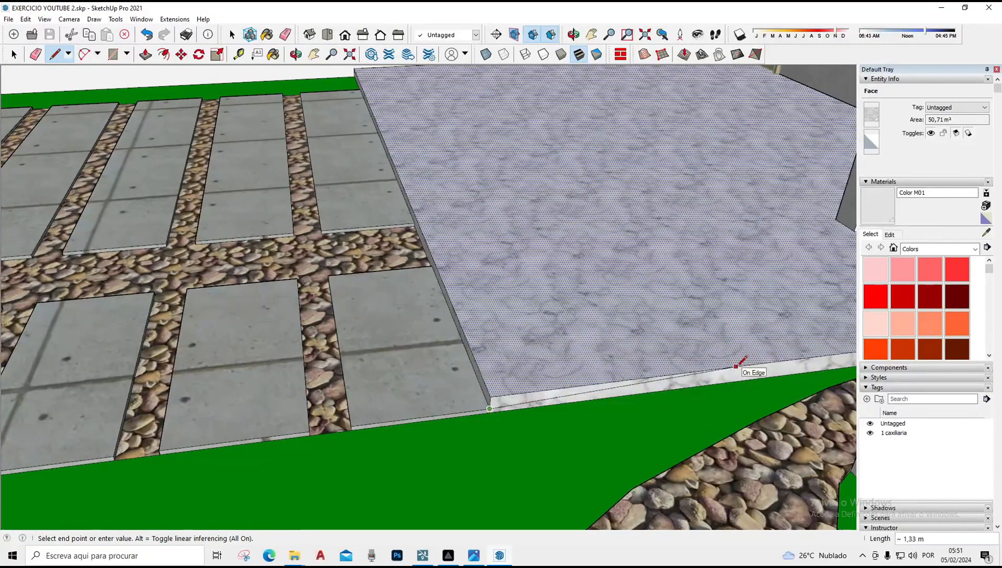
{"action": "key", "text": "Escape"}
Push/pull the thin front edge face of the garage floor slab back about 6.5 m
{"action": "key", "text": "space"}
{"action": "scroll", "coordinate": [499, 408], "scroll_direction": "up", "scroll_amount": 2}
{"action": "left_click", "coordinate": [491, 401]}
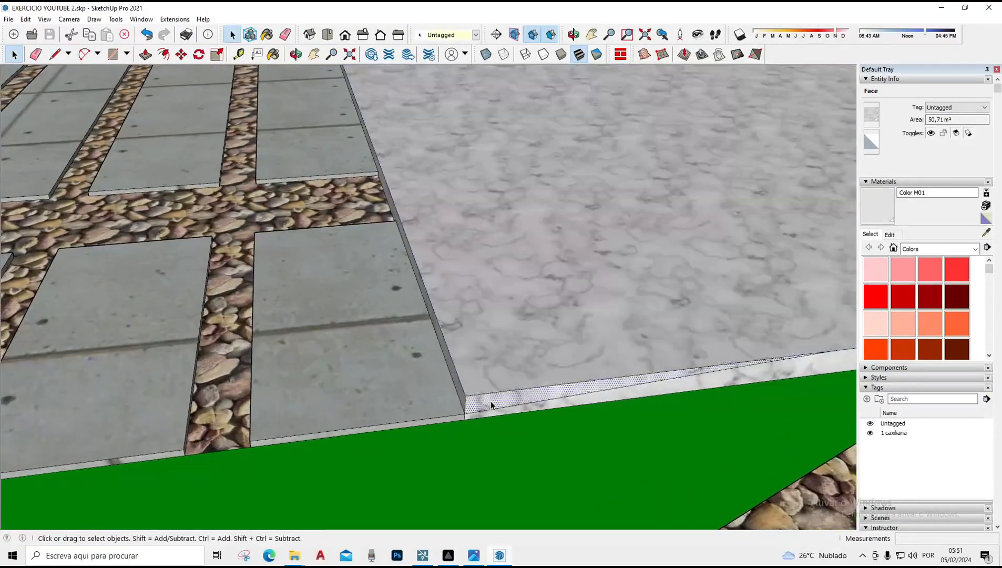
{"action": "key", "text": "p"}
{"action": "middle_click_drag", "start_coordinate": [491, 400], "coordinate": [510, 362]}
{"action": "scroll", "coordinate": [510, 362], "scroll_direction": "down", "scroll_amount": 7}
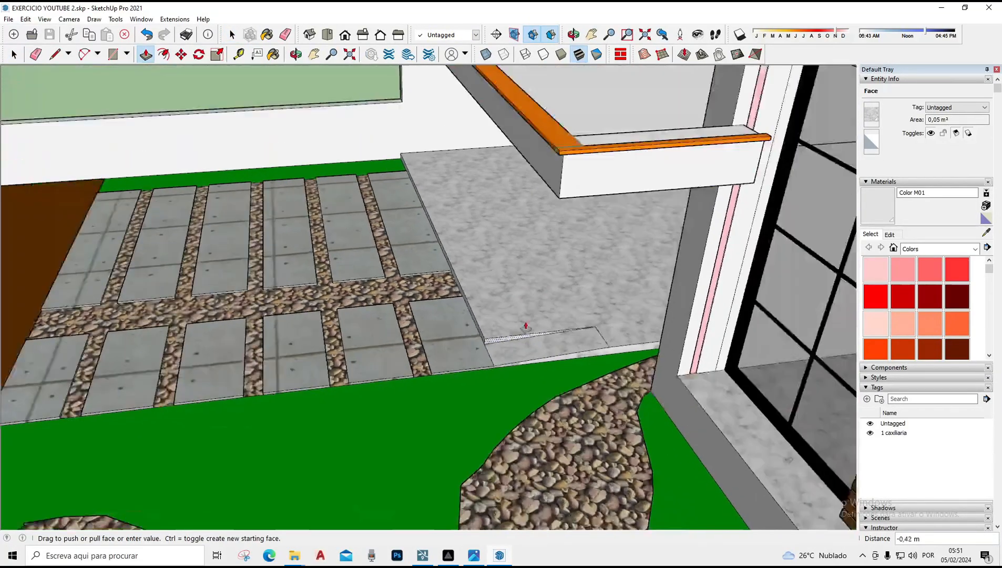
{"action": "scroll", "coordinate": [896, 359], "scroll_direction": "down", "scroll_amount": 3}
{"action": "scroll", "coordinate": [895, 359], "scroll_direction": "down", "scroll_amount": 2}
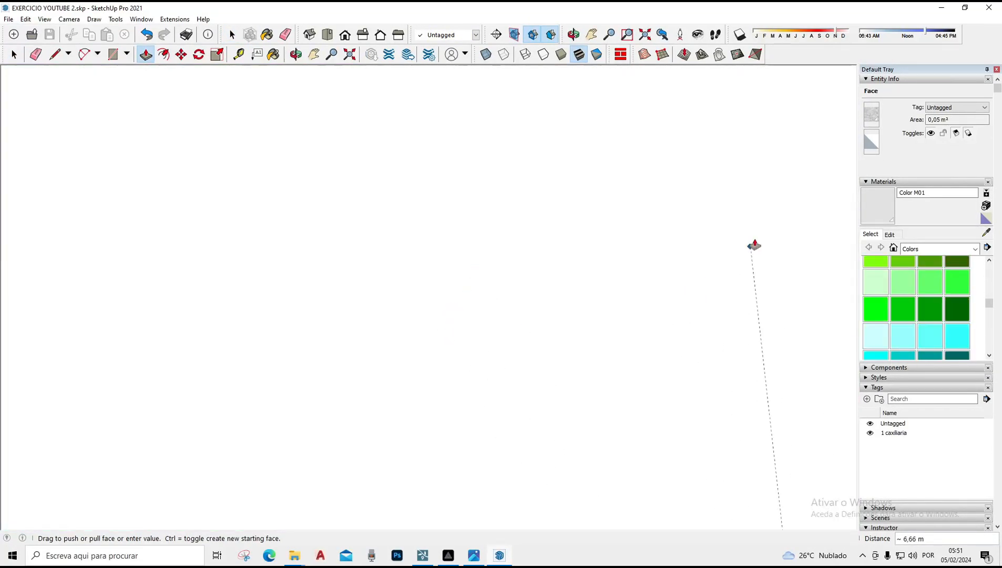
{"action": "scroll", "coordinate": [523, 282], "scroll_direction": "up", "scroll_amount": 7}
{"action": "scroll", "coordinate": [492, 211], "scroll_direction": "up", "scroll_amount": 4}
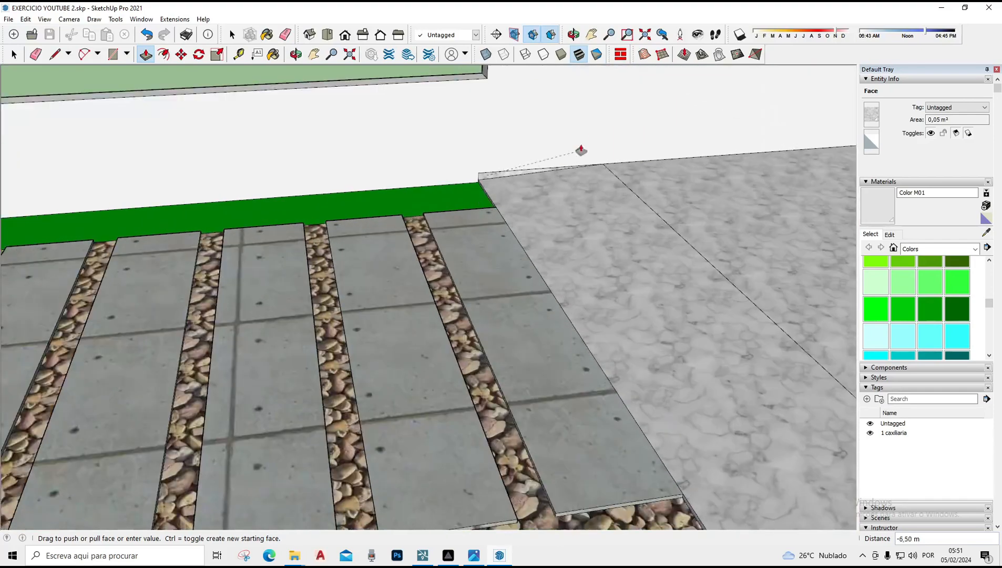
{"action": "left_click", "coordinate": [541, 130]}
{"action": "scroll", "coordinate": [475, 150], "scroll_direction": "up", "scroll_amount": 2}
Orbit back out to review the driveway, garage floor and front garden
{"action": "key", "text": "e"}
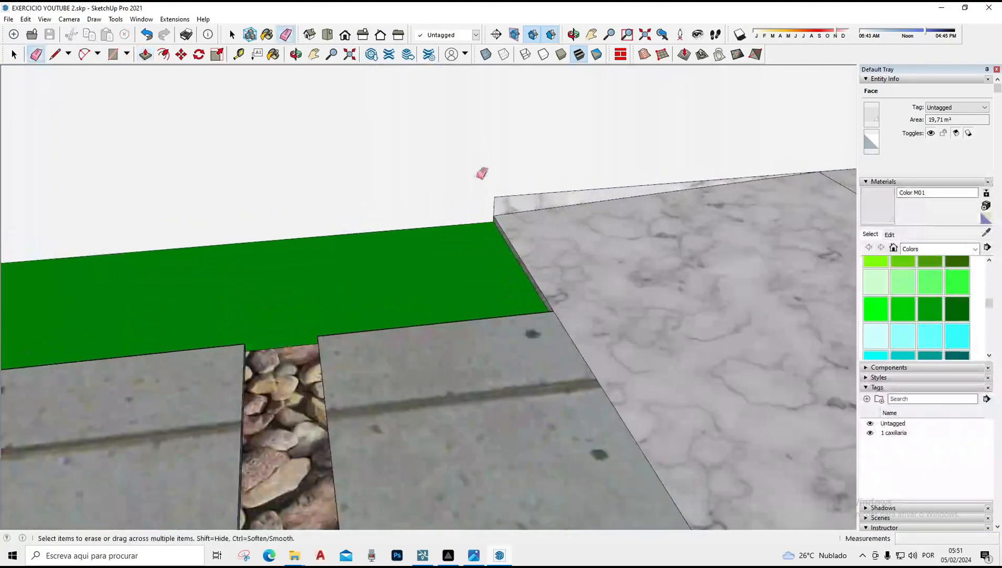
{"action": "scroll", "coordinate": [578, 200], "scroll_direction": "down", "scroll_amount": 3}
{"action": "scroll", "coordinate": [608, 213], "scroll_direction": "down", "scroll_amount": 2}
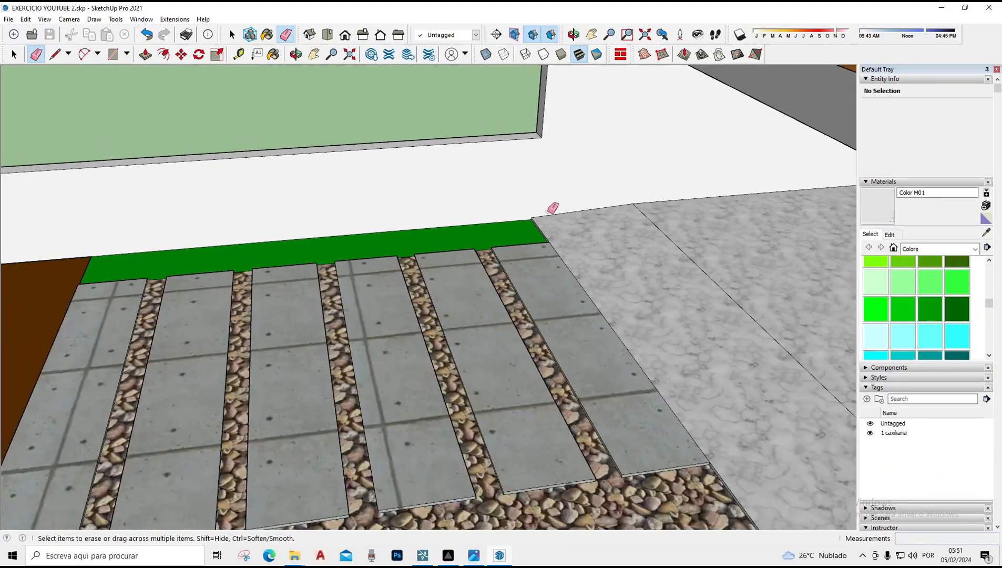
{"action": "middle_click_drag", "start_coordinate": [553, 208], "coordinate": [326, 278]}
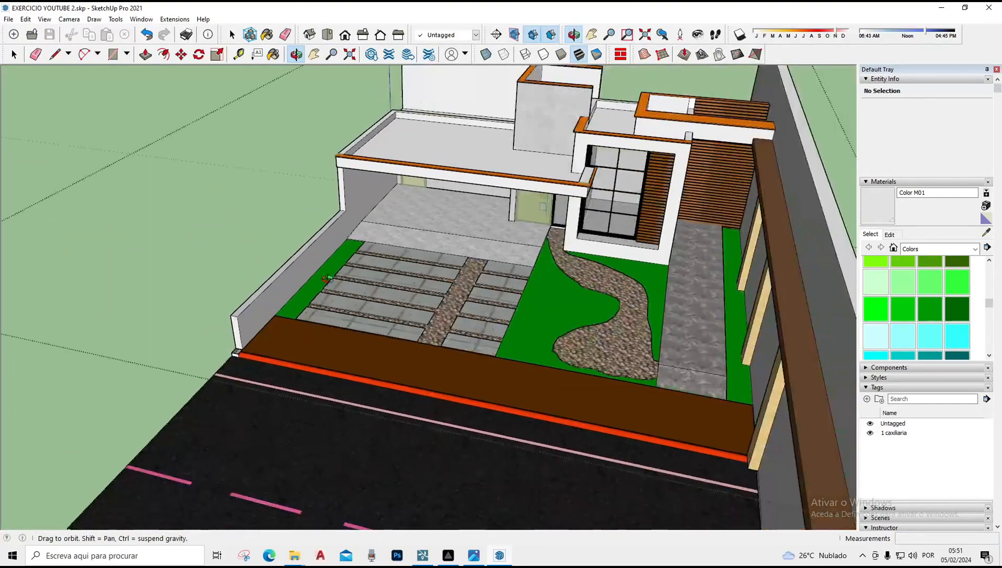
{"action": "scroll", "coordinate": [434, 303], "scroll_direction": "up", "scroll_amount": 6}
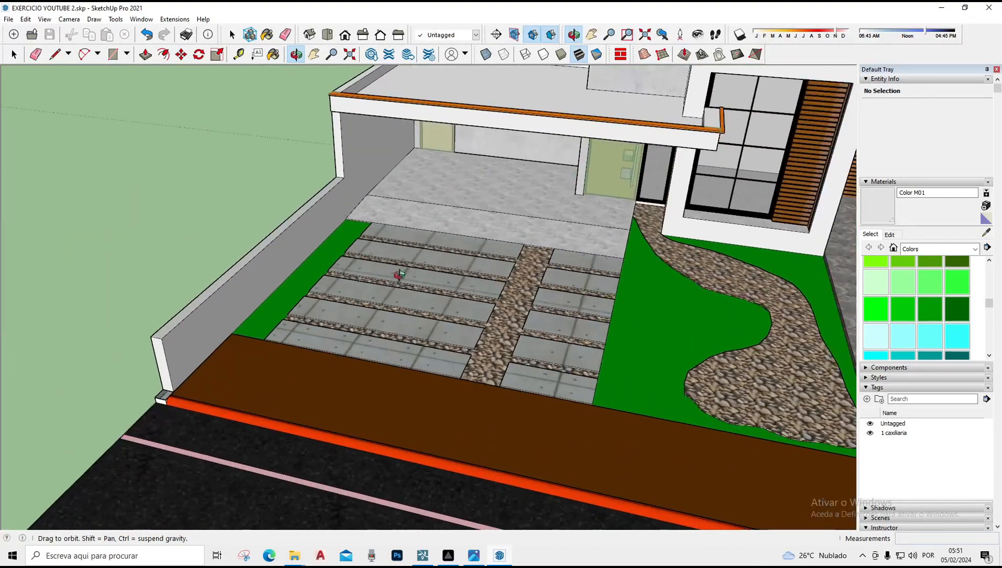
{"action": "scroll", "coordinate": [201, 216], "scroll_direction": "down", "scroll_amount": 4}
{"action": "scroll", "coordinate": [394, 318], "scroll_direction": "up", "scroll_amount": 3}
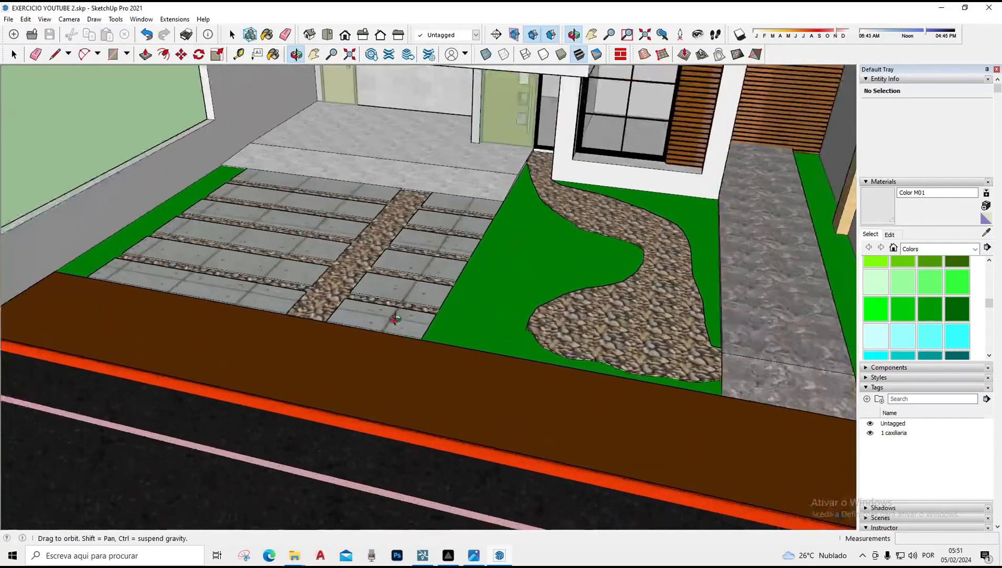
Orbit and zoom around the front garden to inspect the driveway pavers, pebble path, side walkway and curb
{"action": "middle_click_drag", "start_coordinate": [314, 314], "coordinate": [515, 267]}
{"action": "scroll", "coordinate": [515, 267], "scroll_direction": "up", "scroll_amount": 3}
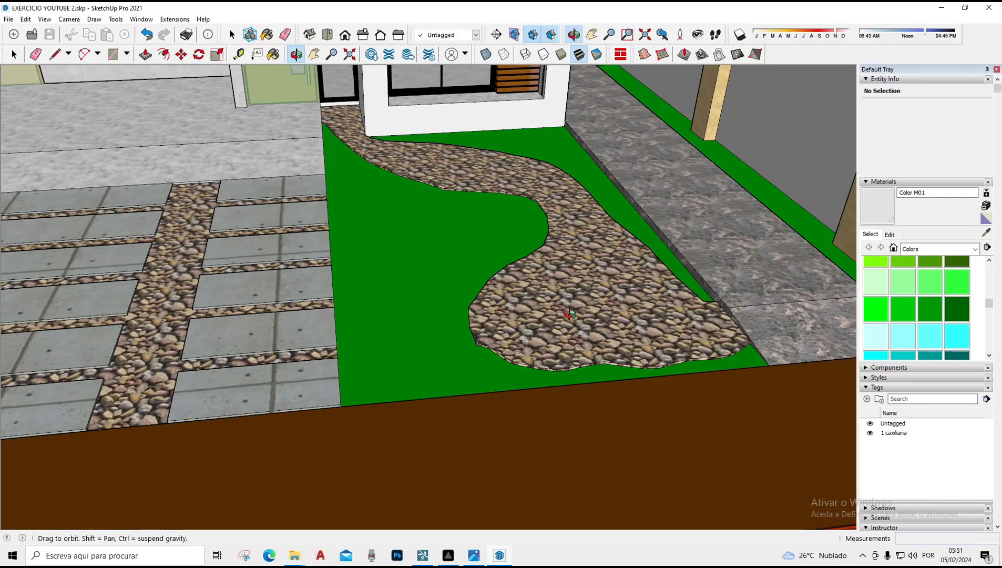
{"action": "scroll", "coordinate": [421, 252], "scroll_direction": "down", "scroll_amount": 2}
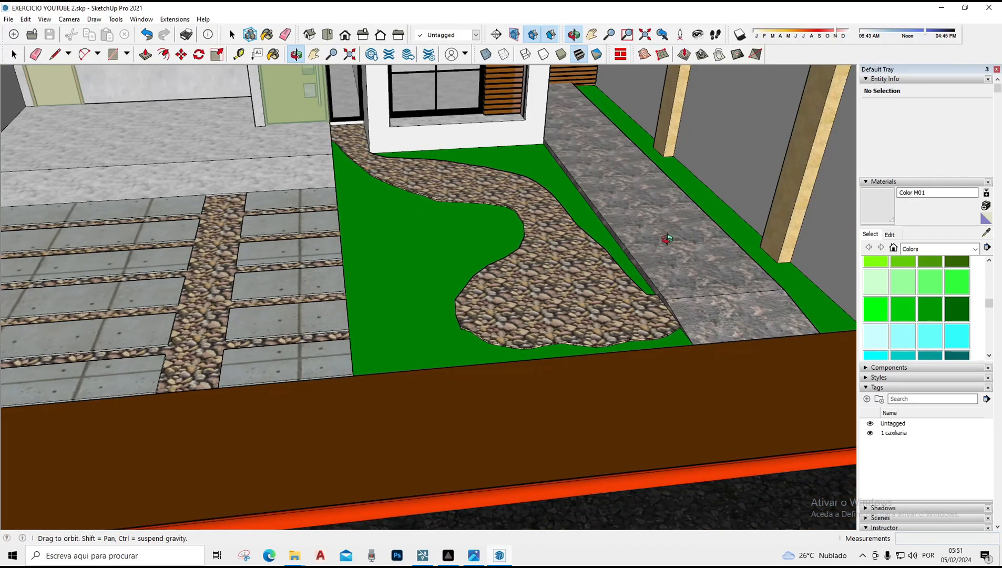
{"action": "scroll", "coordinate": [523, 227], "scroll_direction": "down", "scroll_amount": 2}
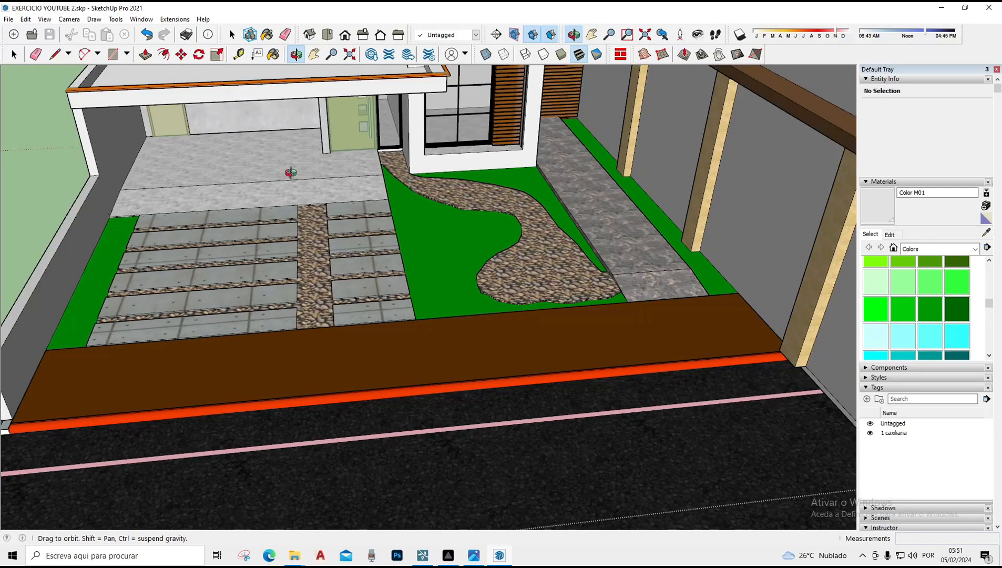
{"action": "scroll", "coordinate": [297, 207], "scroll_direction": "up", "scroll_amount": 2}
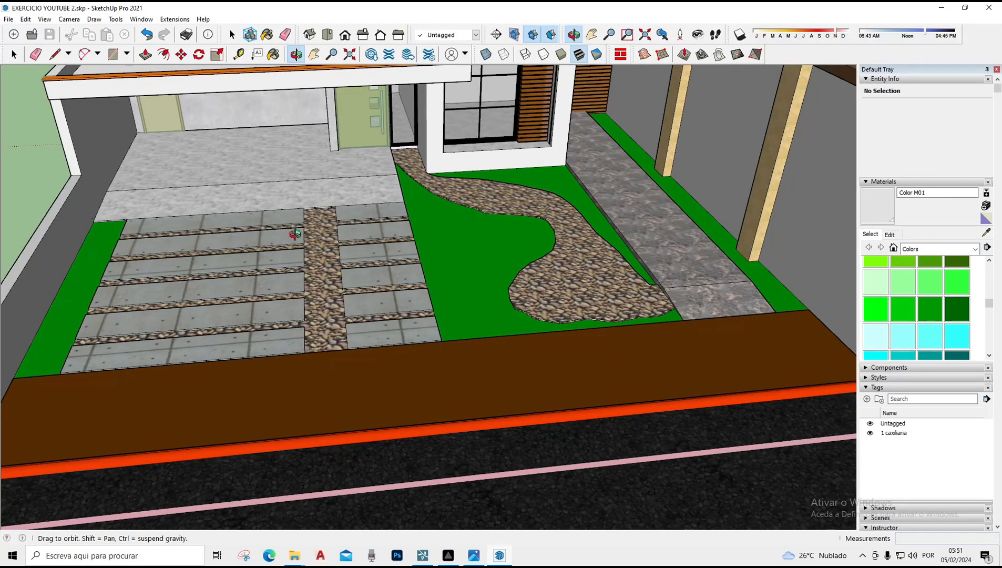
{"action": "scroll", "coordinate": [500, 253], "scroll_direction": "down", "scroll_amount": 3}
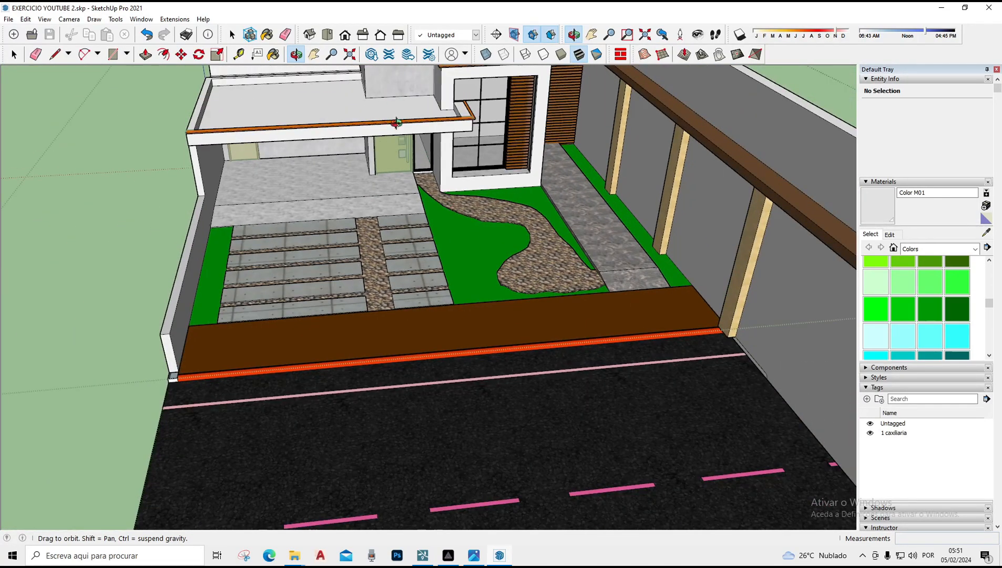
{"action": "scroll", "coordinate": [525, 197], "scroll_direction": "up", "scroll_amount": 6}
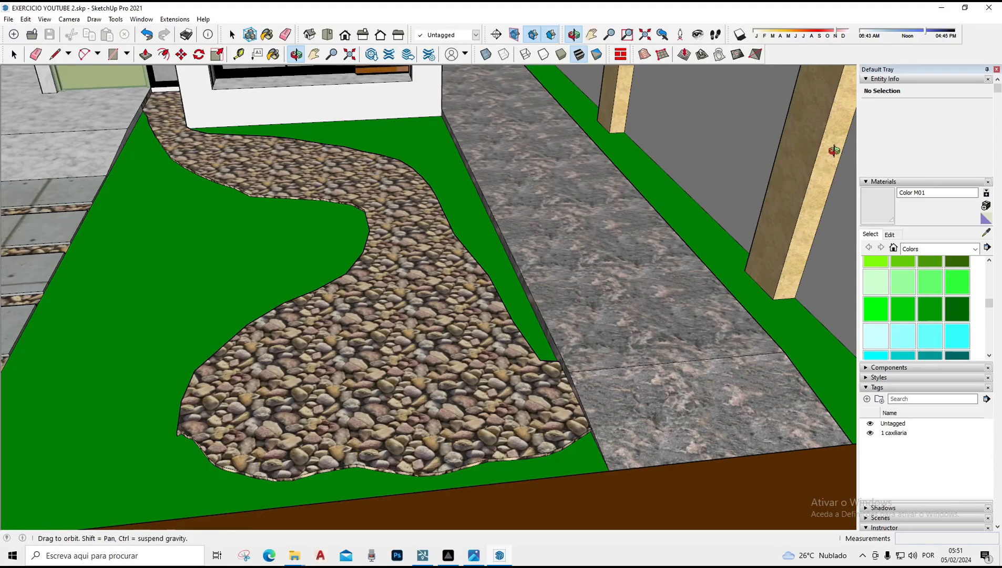
{"action": "scroll", "coordinate": [831, 158], "scroll_direction": "down", "scroll_amount": 6}
{"action": "scroll", "coordinate": [252, 308], "scroll_direction": "up", "scroll_amount": 3}
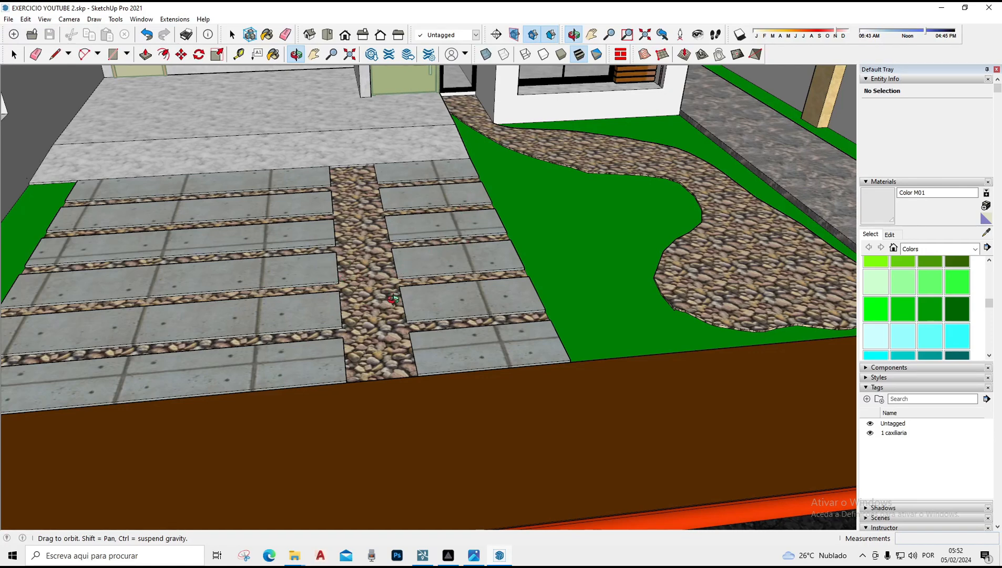
{"action": "scroll", "coordinate": [411, 274], "scroll_direction": "down", "scroll_amount": 2}
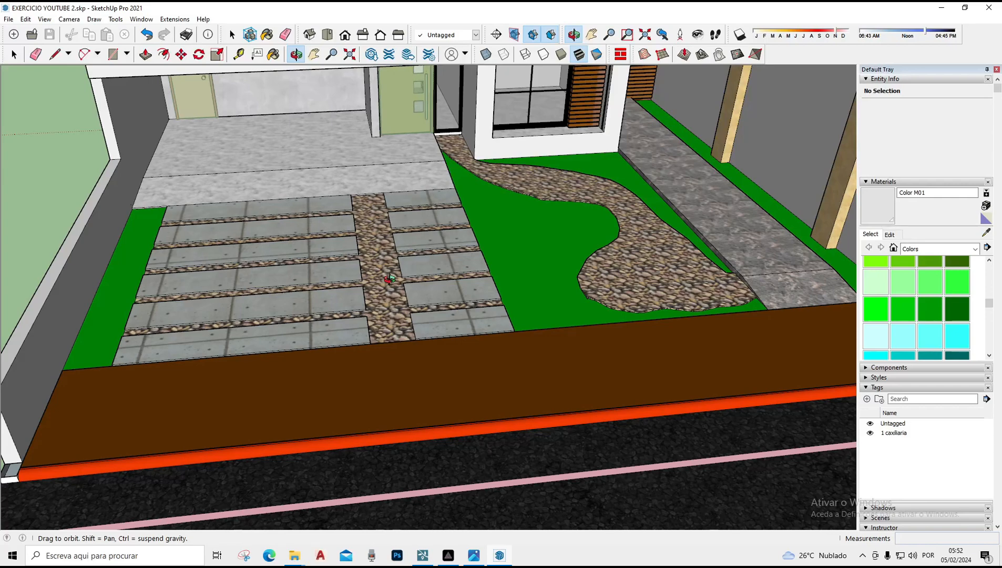
{"action": "scroll", "coordinate": [485, 135], "scroll_direction": "down", "scroll_amount": 5}
{"action": "scroll", "coordinate": [442, 295], "scroll_direction": "up", "scroll_amount": 4}
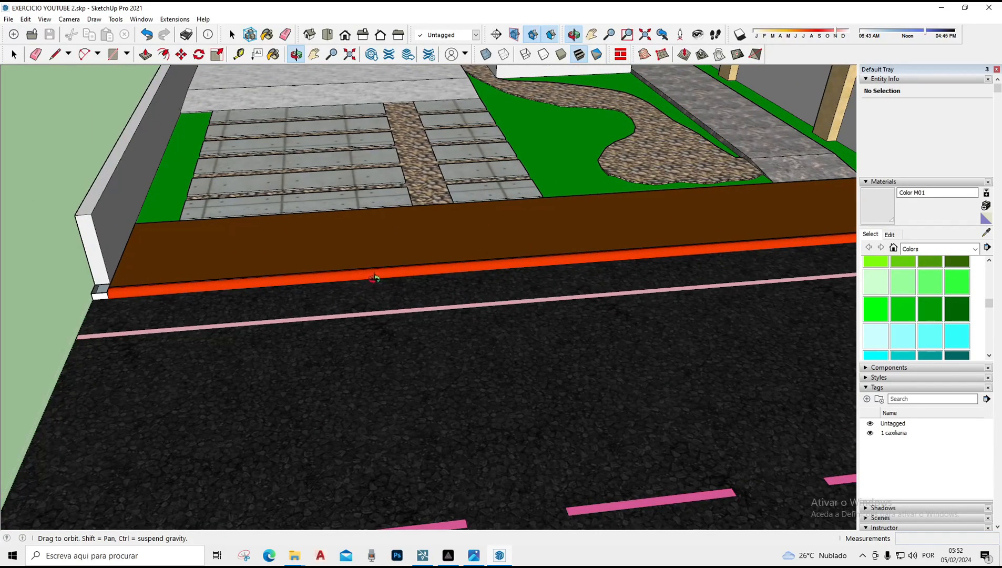
{"action": "scroll", "coordinate": [332, 273], "scroll_direction": "up", "scroll_amount": 2}
{"action": "scroll", "coordinate": [336, 228], "scroll_direction": "down", "scroll_amount": 6}
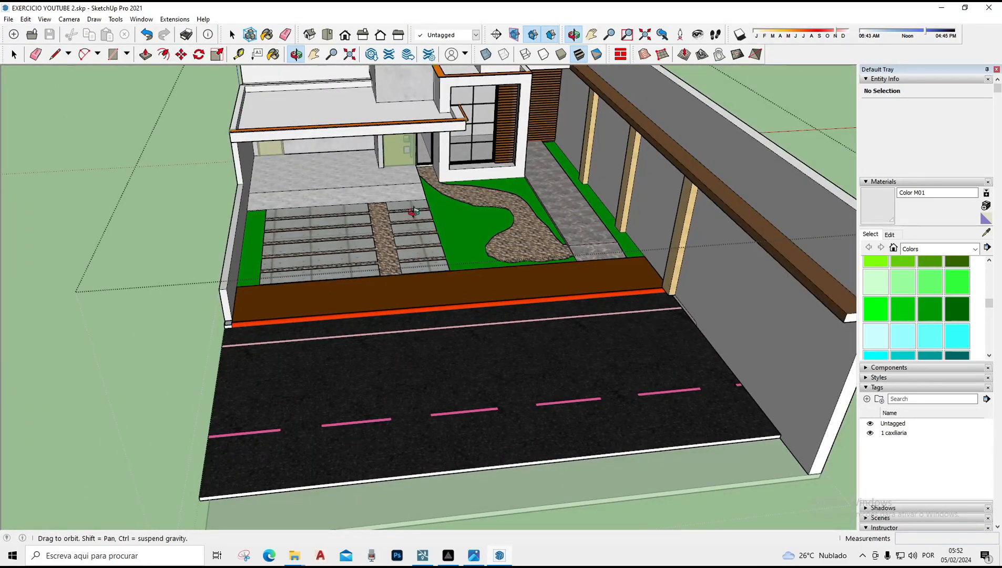
Zoom in on the wooden slat panel beside the front window to inspect it, then orbit back out to the facade
{"action": "scroll", "coordinate": [413, 211], "scroll_direction": "up", "scroll_amount": 5}
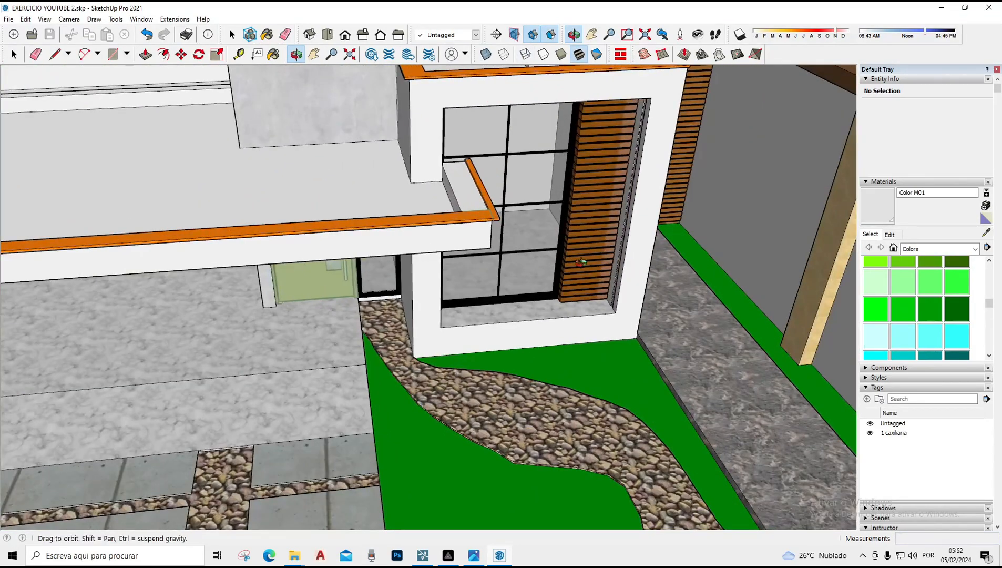
{"action": "scroll", "coordinate": [581, 140], "scroll_direction": "up", "scroll_amount": 3}
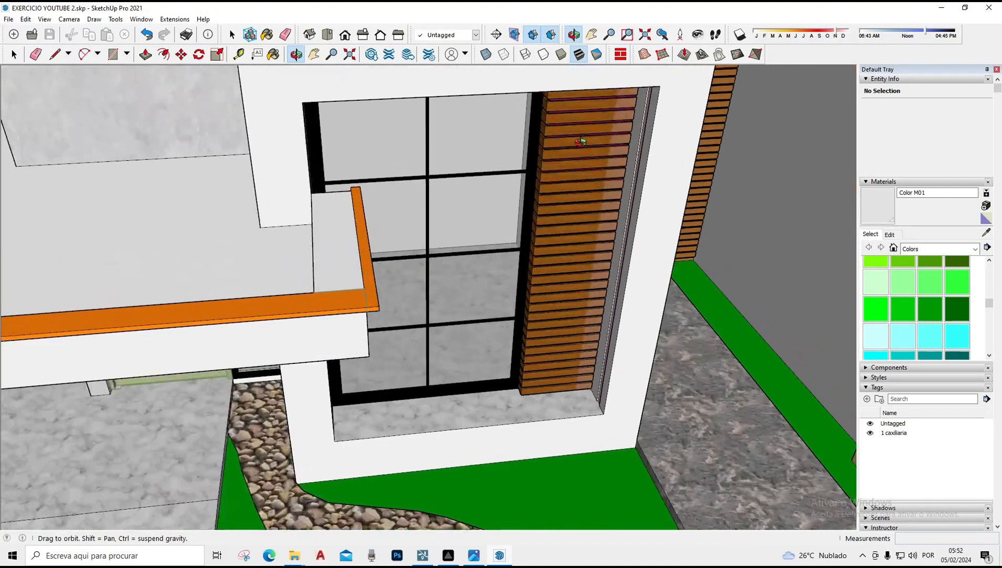
{"action": "scroll", "coordinate": [581, 126], "scroll_direction": "up", "scroll_amount": 3}
{"action": "left_click_drag", "start_coordinate": [482, 503], "coordinate": [561, 194]}
{"action": "scroll", "coordinate": [561, 194], "scroll_direction": "up", "scroll_amount": 5}
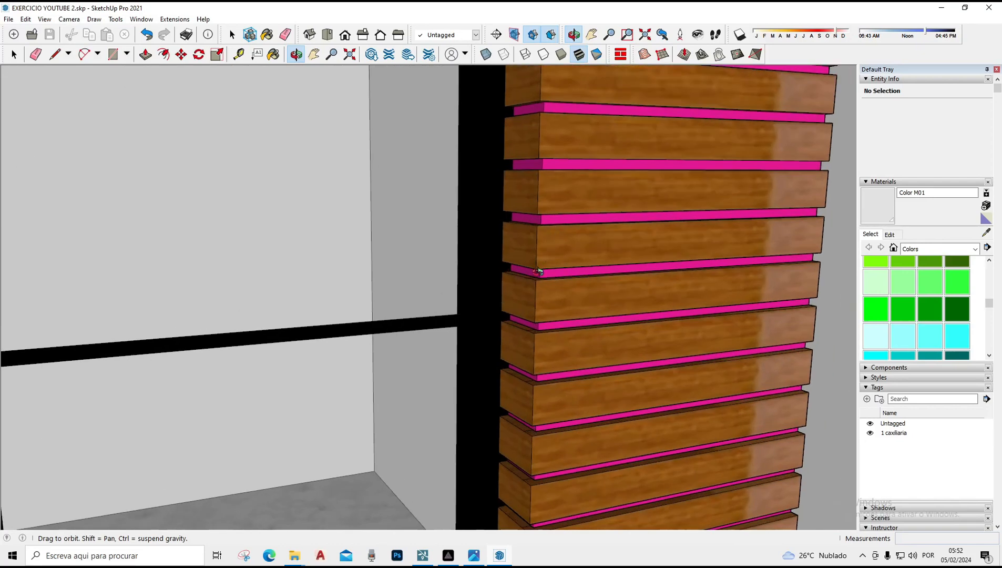
{"action": "scroll", "coordinate": [527, 281], "scroll_direction": "up", "scroll_amount": 4}
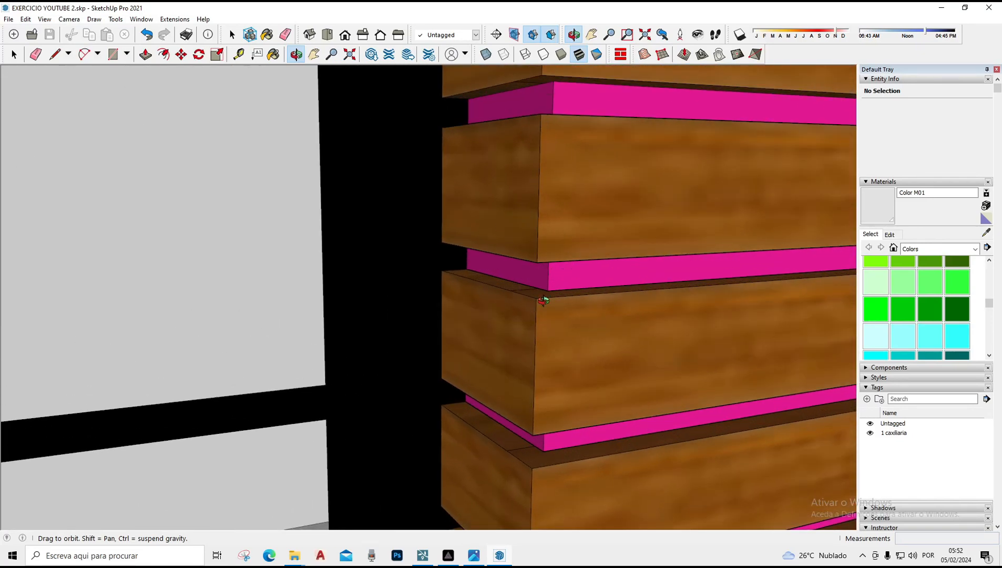
{"action": "scroll", "coordinate": [525, 241], "scroll_direction": "down", "scroll_amount": 6}
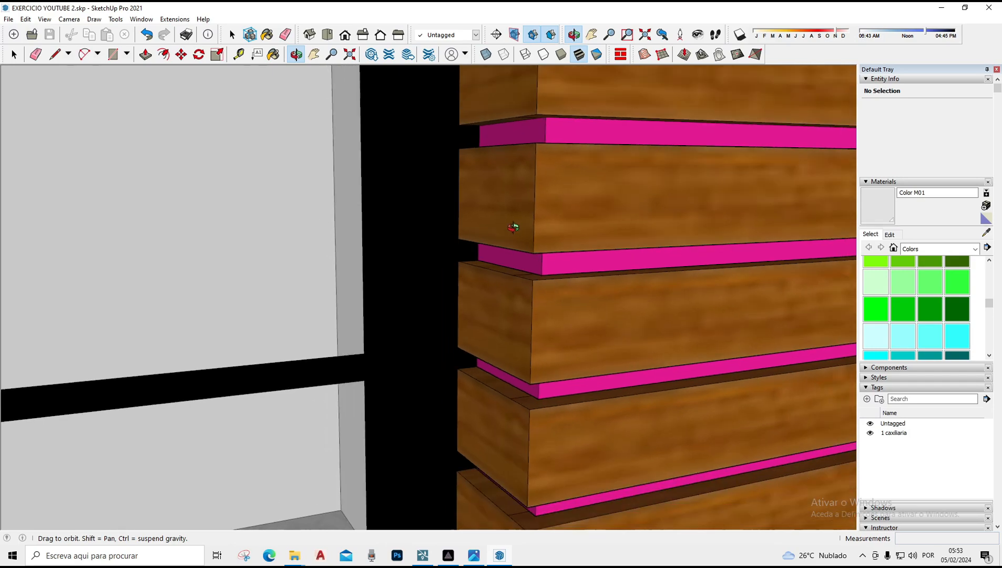
{"action": "scroll", "coordinate": [472, 266], "scroll_direction": "down", "scroll_amount": 6}
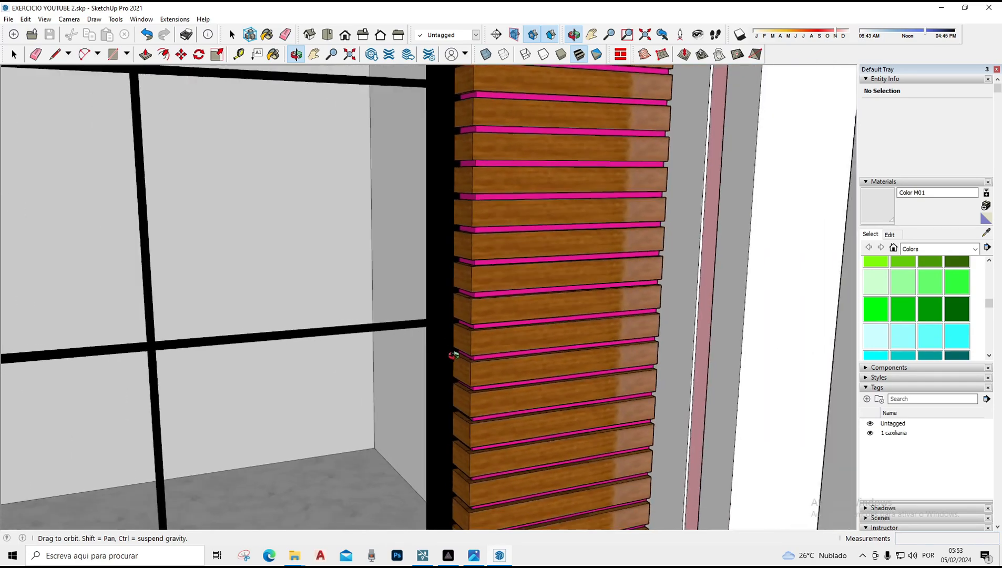
{"action": "scroll", "coordinate": [581, 301], "scroll_direction": "up", "scroll_amount": 3}
{"action": "scroll", "coordinate": [580, 300], "scroll_direction": "down", "scroll_amount": 6}
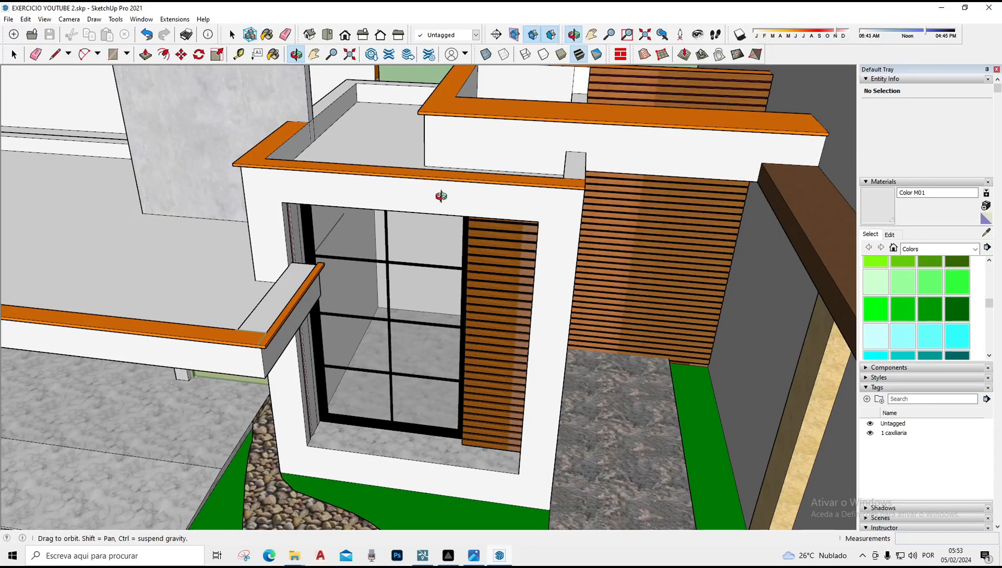
{"action": "left_click_drag", "start_coordinate": [472, 153], "coordinate": [404, 142]}
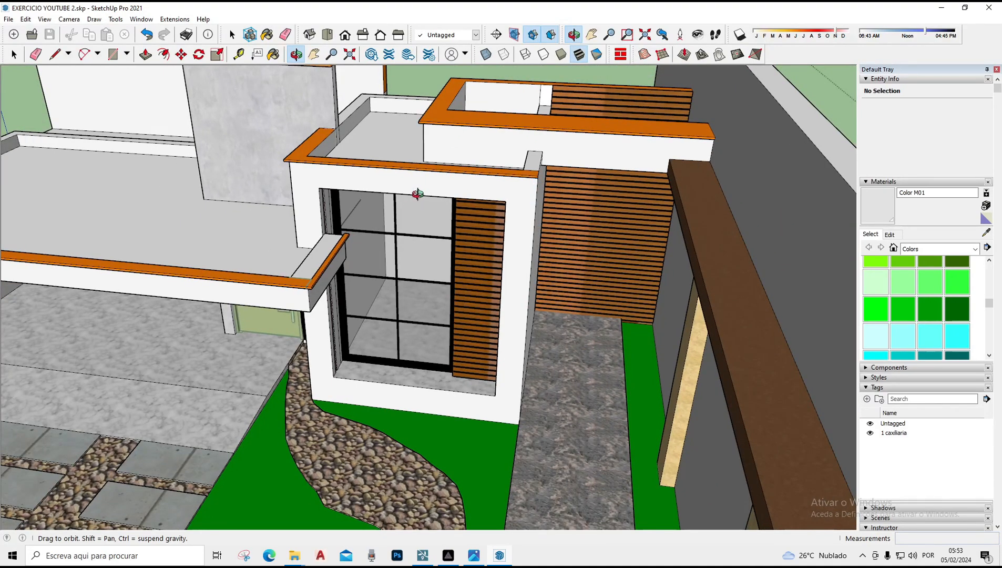
{"action": "left_click_drag", "start_coordinate": [459, 177], "coordinate": [449, 257]}
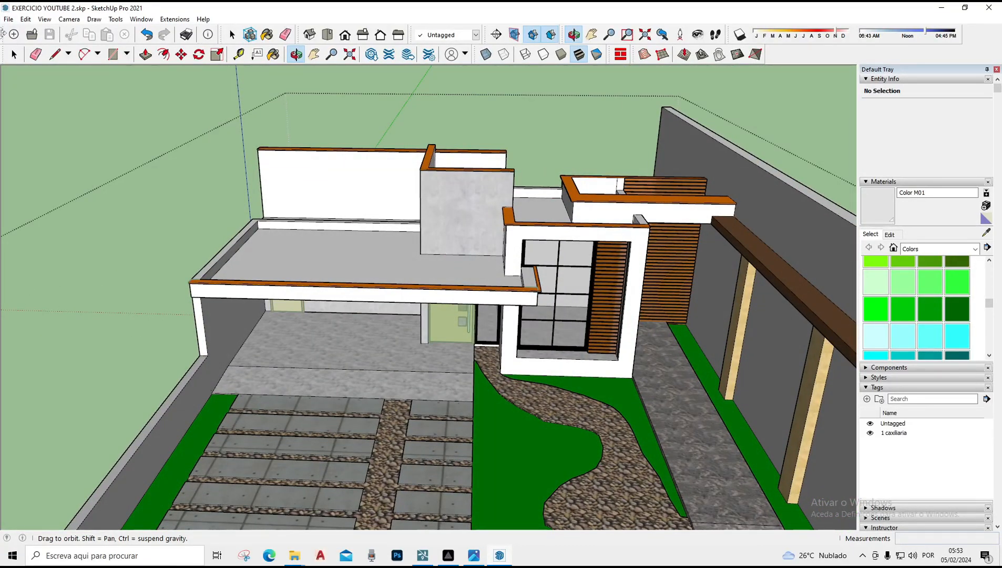
Save the model as a SketchUp Version 2018 file, replacing the existing EXERCICIO YOUTUBE 2.skp
{"action": "left_click", "coordinate": [8, 19]}
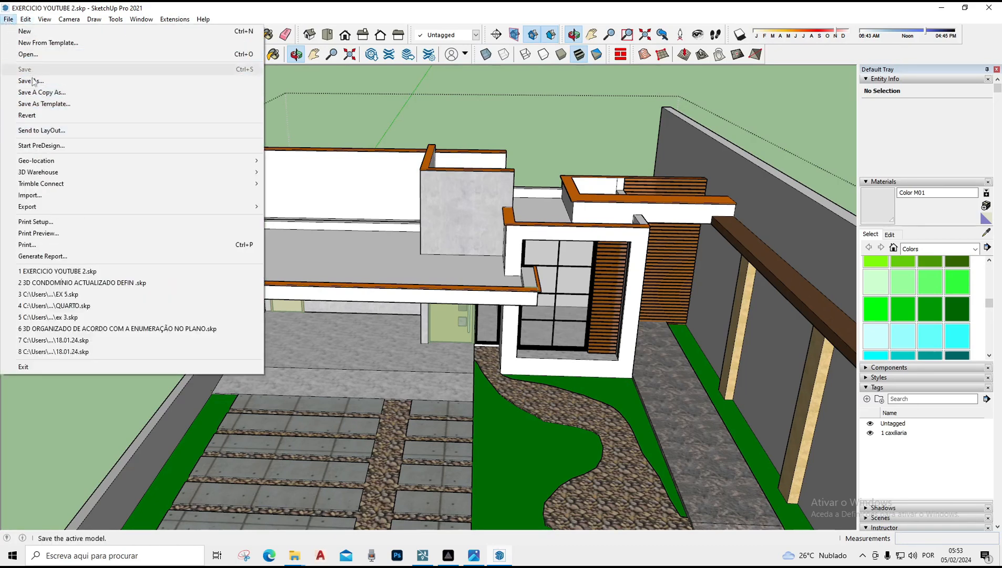
{"action": "left_click", "coordinate": [33, 81]}
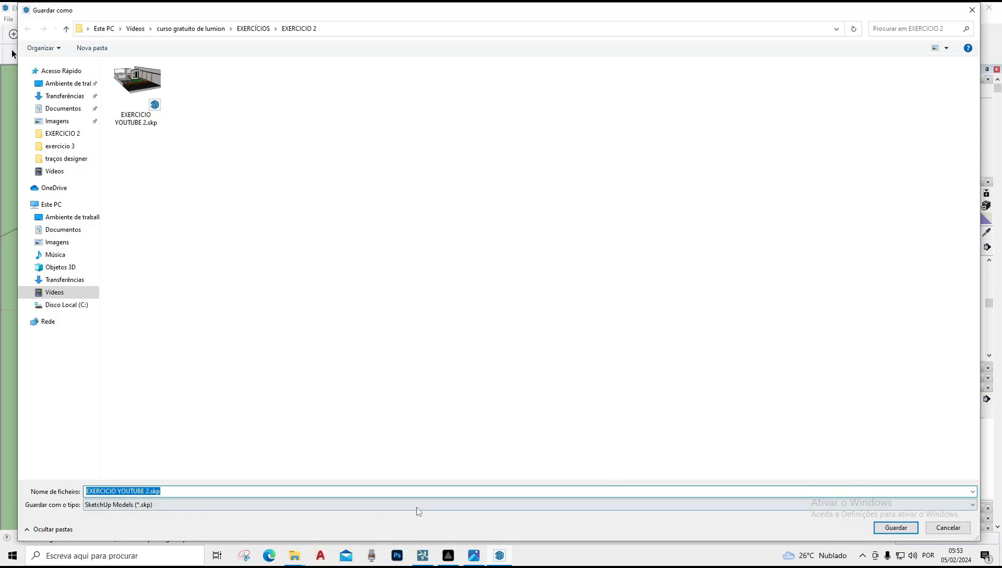
{"action": "left_click", "coordinate": [417, 506]}
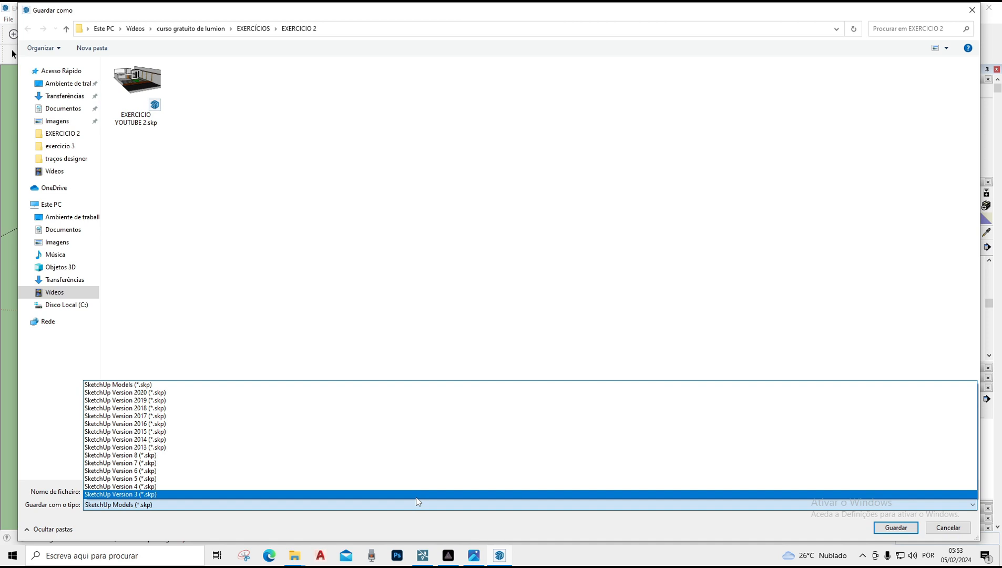
{"action": "left_click", "coordinate": [168, 408]}
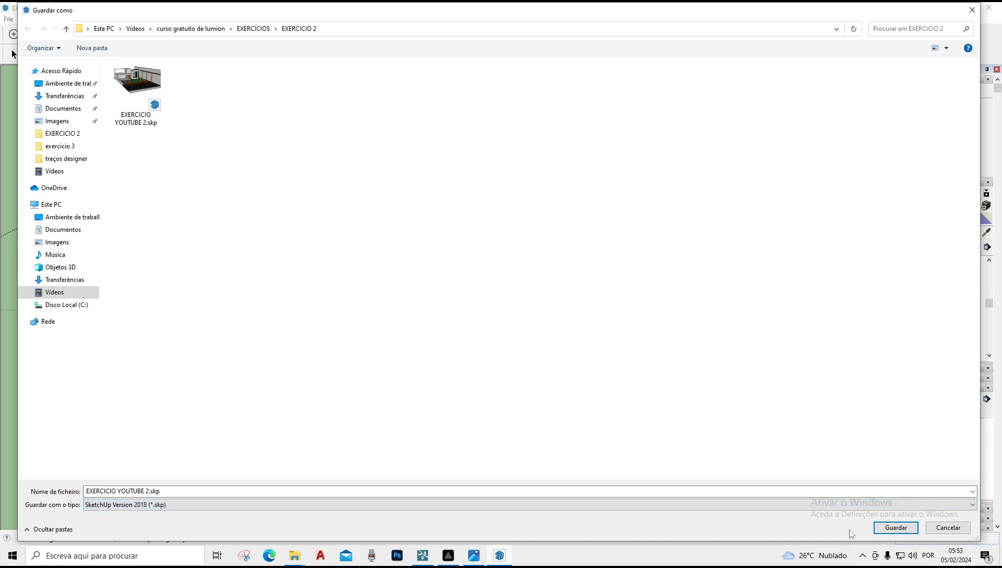
{"action": "left_click", "coordinate": [893, 527]}
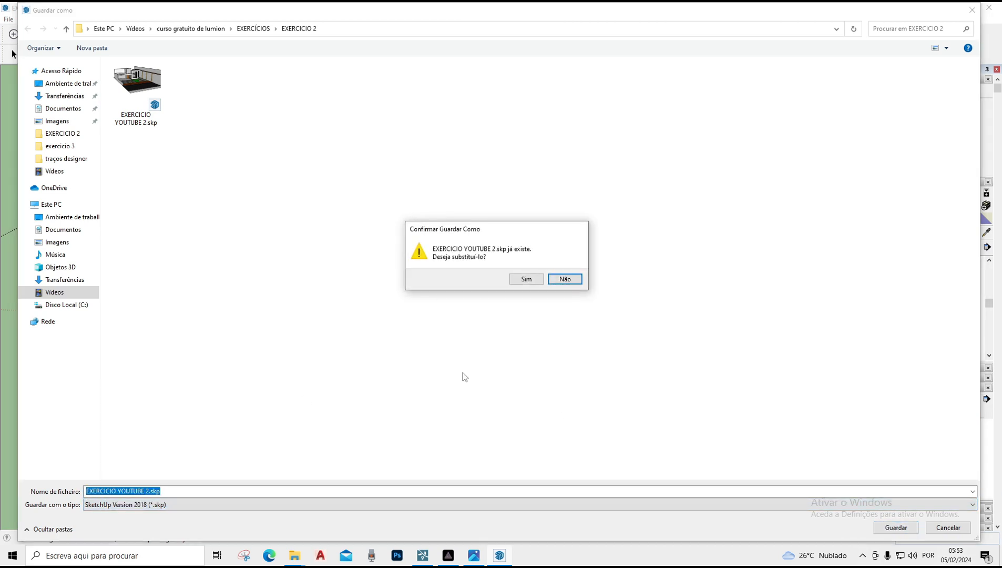
{"action": "left_click", "coordinate": [526, 278]}
{"action": "left_click", "coordinate": [577, 306]}
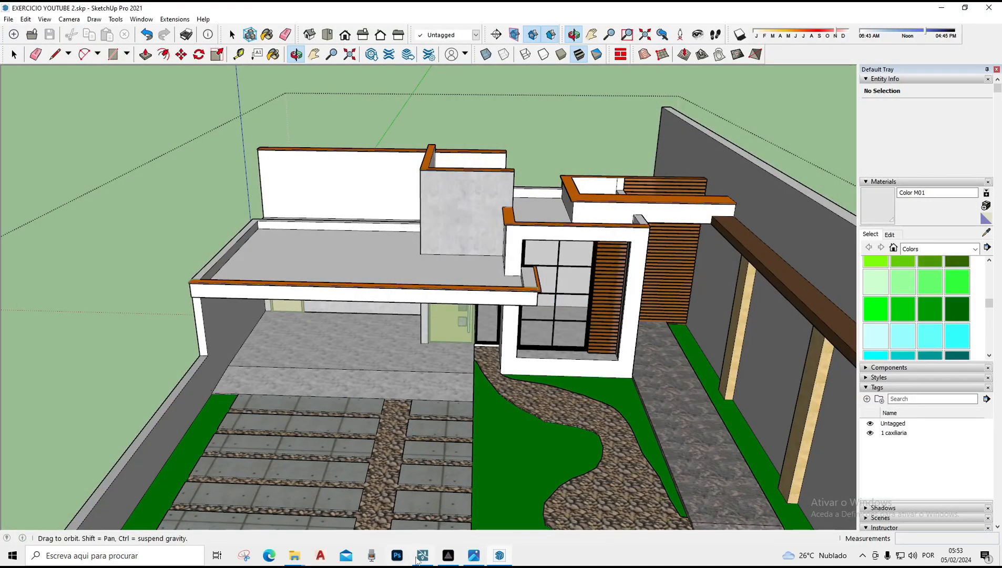
Switch to Lumion and start a new project from the Plain scene
{"action": "left_click", "coordinate": [416, 559]}
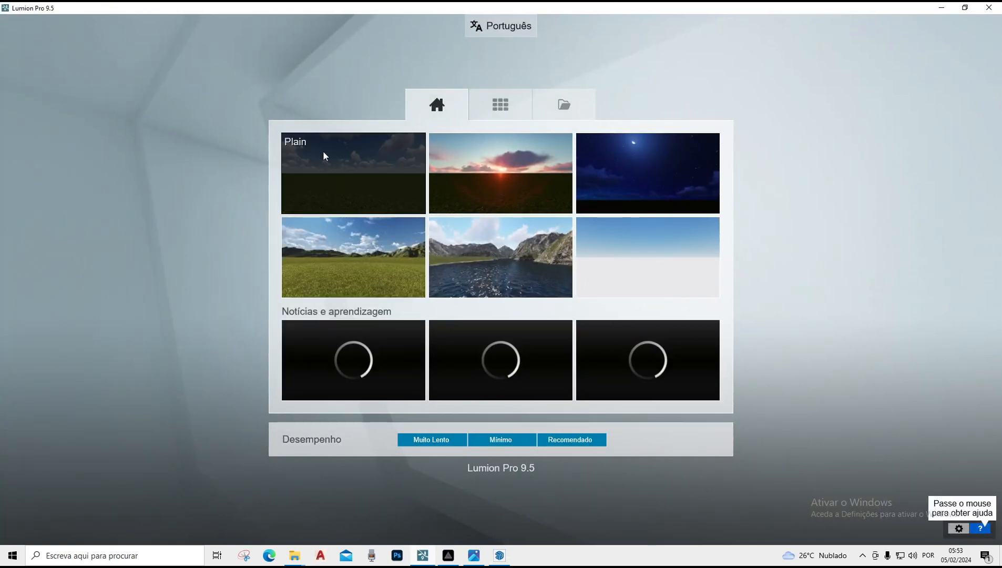
{"action": "left_click", "coordinate": [355, 176]}
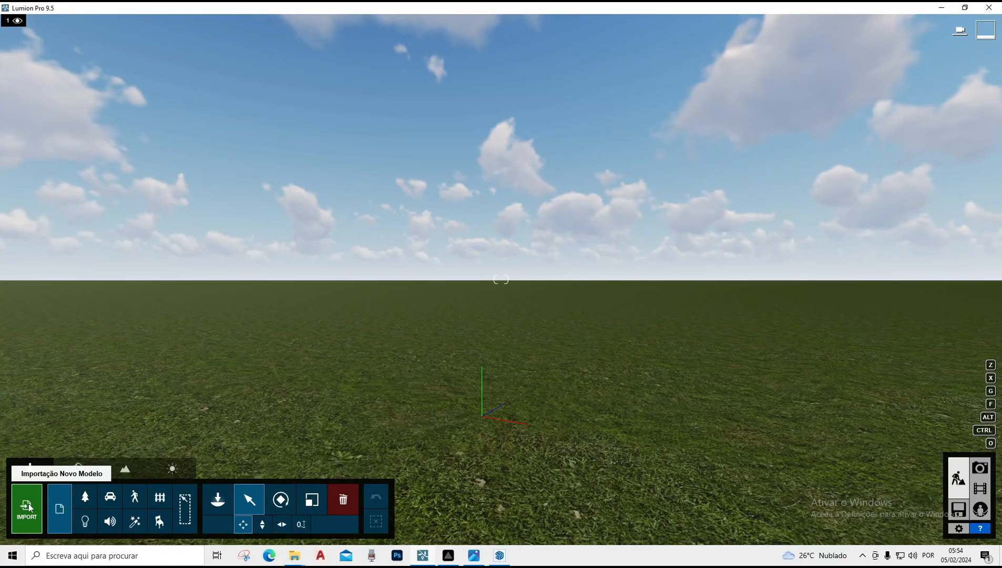
Import EXERCICIO YOUTUBE 2.skp from the EXERCICIO 2 exercise folder, keeping its model name and edges off
{"action": "left_click", "coordinate": [26, 505]}
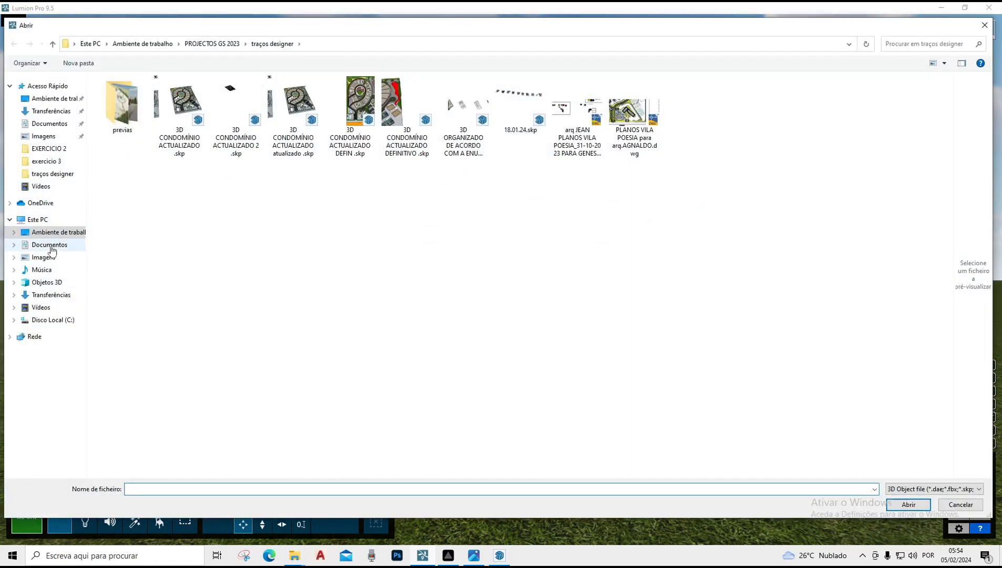
{"action": "left_click", "coordinate": [53, 190]}
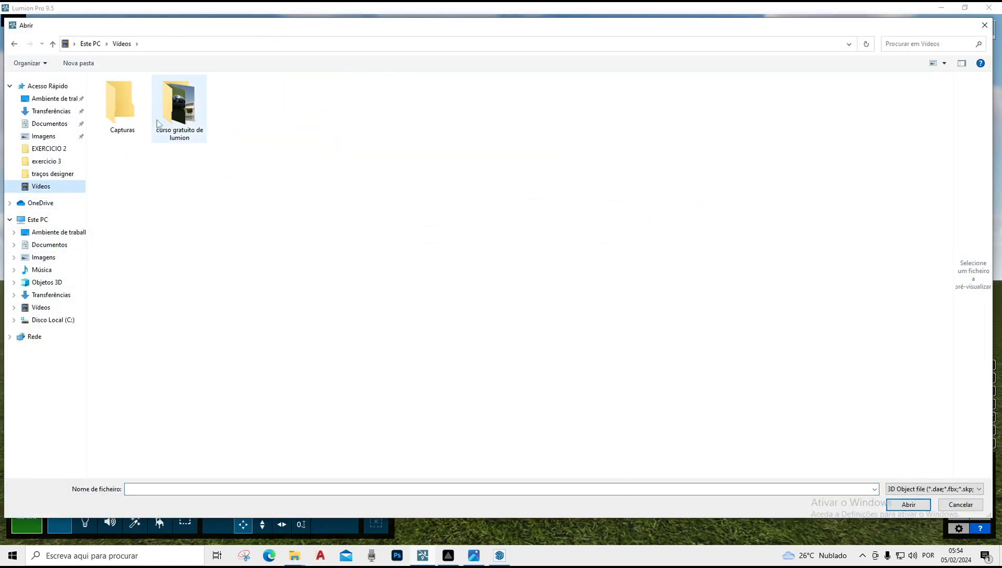
{"action": "double_click", "coordinate": [122, 105]}
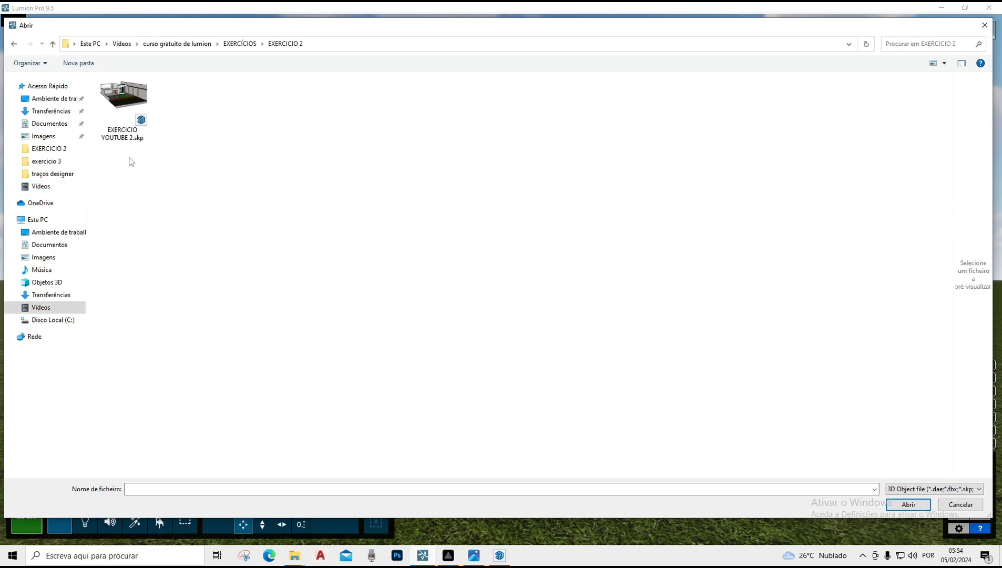
{"action": "left_click", "coordinate": [124, 127]}
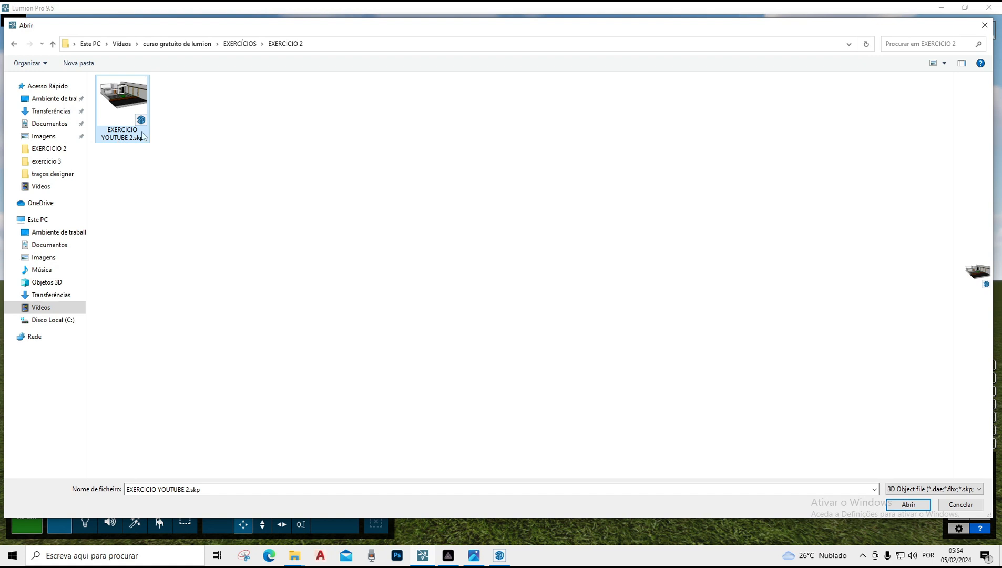
{"action": "left_click", "coordinate": [914, 503]}
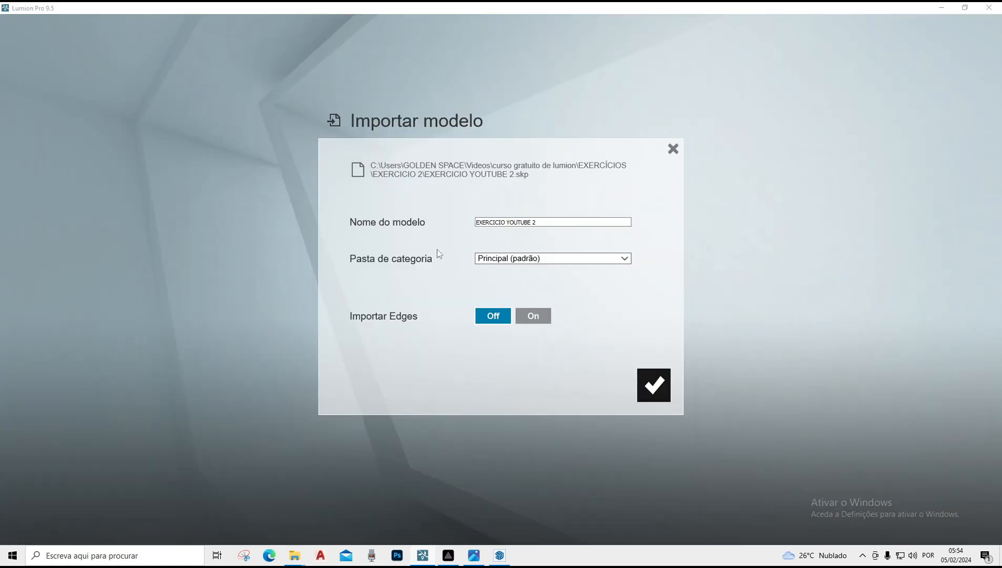
{"action": "left_click", "coordinate": [654, 386]}
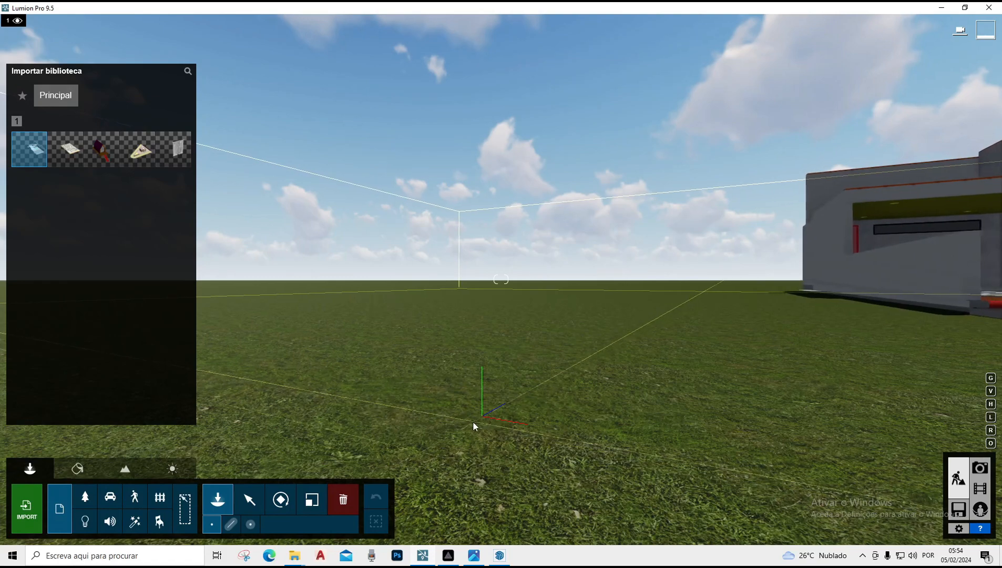
Place the imported house model in the scene and move it horizontally into view
{"action": "left_click", "coordinate": [465, 423]}
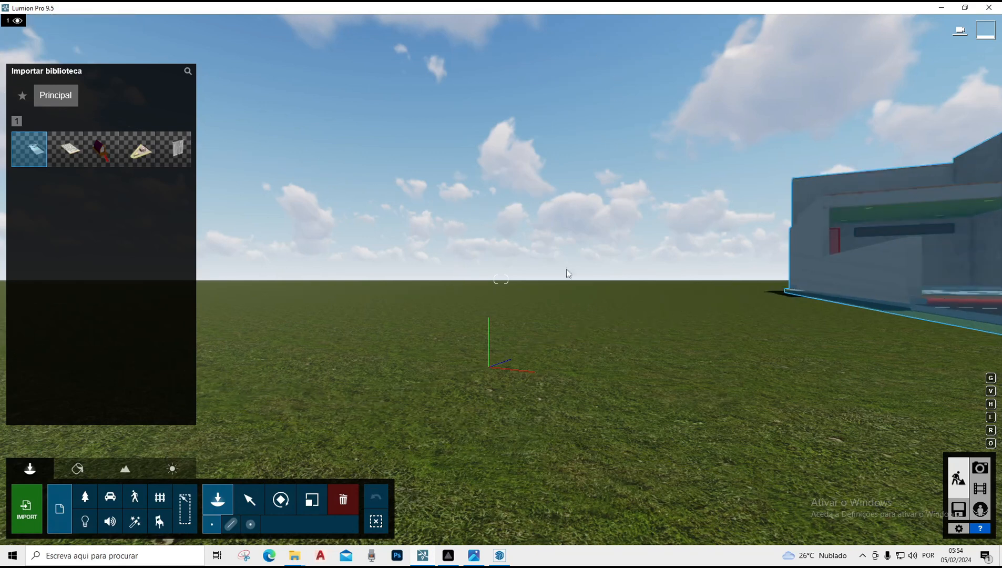
{"action": "left_click", "coordinate": [252, 502]}
{"action": "right_click_drag", "start_coordinate": [604, 344], "coordinate": [778, 344]}
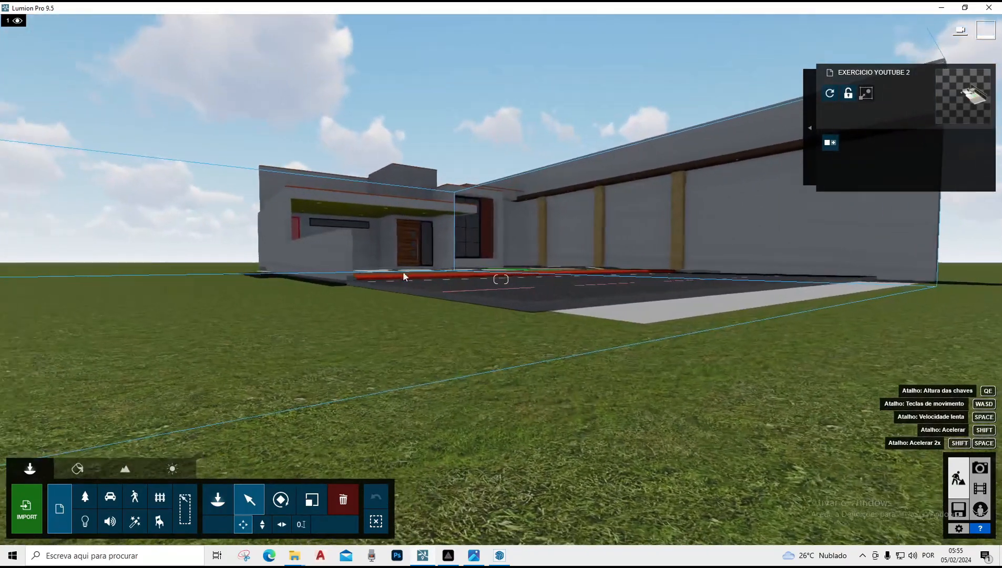
Fly around the imported house model to view its front facade and driveway
{"action": "left_click", "coordinate": [446, 195]}
{"action": "key", "text": "w"}
{"action": "key", "text": "q"}
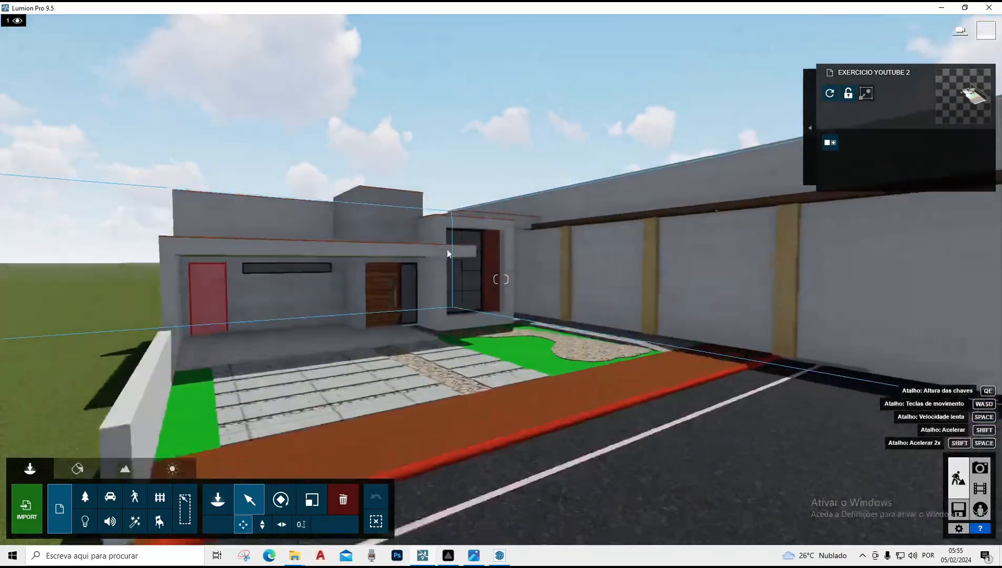
{"action": "right_click_drag", "start_coordinate": [447, 252], "coordinate": [448, 336]}
{"action": "key", "text": "w"}
{"action": "key", "text": "e"}
{"action": "right_click_drag", "start_coordinate": [502, 368], "coordinate": [672, 317]}
{"action": "key", "text": "q"}
{"action": "key", "text": "s"}
{"action": "right_click_drag", "start_coordinate": [403, 284], "coordinate": [596, 320]}
{"action": "key", "text": "s"}
{"action": "right_click_drag", "start_coordinate": [501, 279], "coordinate": [297, 357]}
{"action": "key", "text": "w"}
{"action": "right_click_drag", "start_coordinate": [403, 284], "coordinate": [402, 294]}
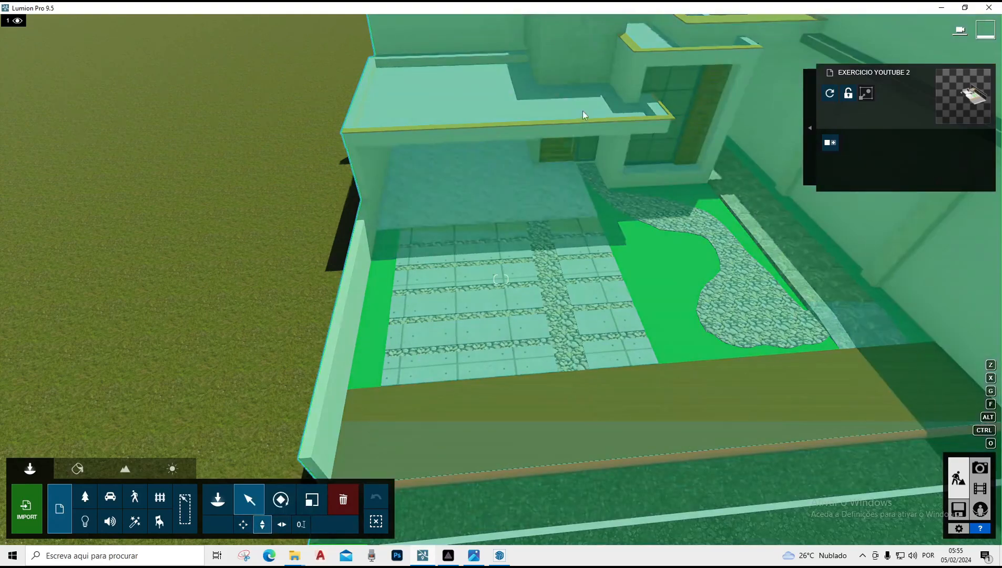
Move the house model vertically with the move-up tool to adjust its height above the terrain
{"action": "scroll", "coordinate": [460, 128], "scroll_direction": "down", "scroll_amount": 3}
{"action": "right_click_drag", "start_coordinate": [652, 389], "coordinate": [505, 321]}
{"action": "scroll", "coordinate": [736, 359], "scroll_direction": "down", "scroll_amount": 3}
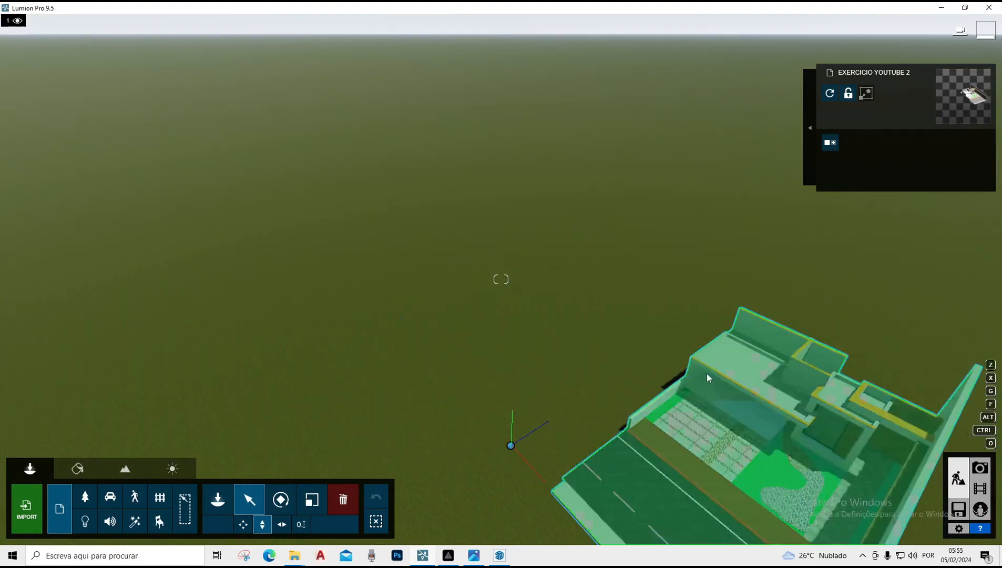
{"action": "mouse_move", "coordinate": [511, 447]}
{"action": "left_mouse_down"}
{"action": "mouse_move", "coordinate": [520, 430]}
{"action": "mouse_move", "coordinate": [518, 442]}
{"action": "left_mouse_up"}
{"action": "right_click_drag", "start_coordinate": [519, 443], "coordinate": [534, 479]}
{"action": "scroll", "coordinate": [510, 467], "scroll_direction": "up", "scroll_amount": 3}
{"action": "right_click_drag", "start_coordinate": [501, 279], "coordinate": [500, 469]}
{"action": "key", "text": "e"}
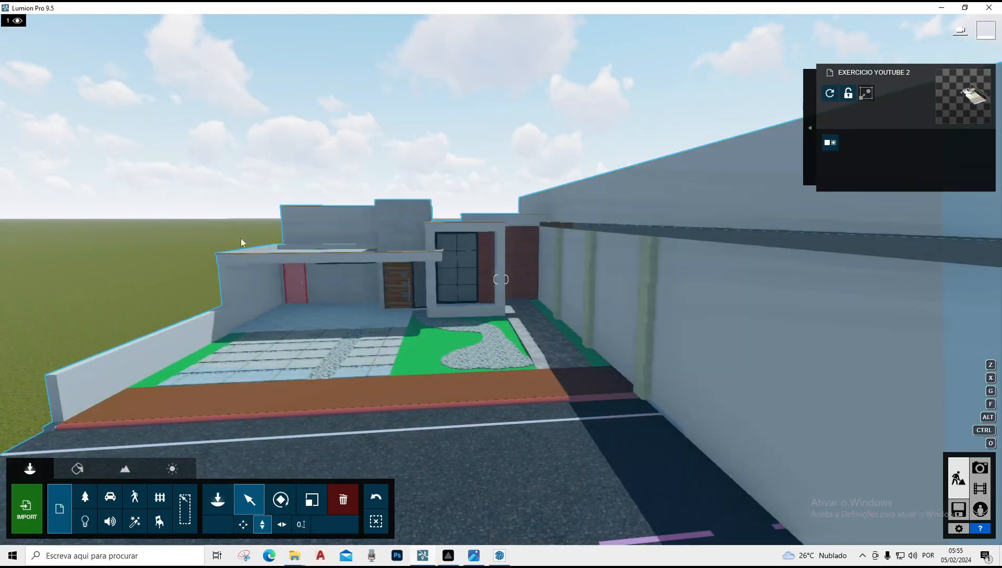
{"action": "key", "text": "s"}
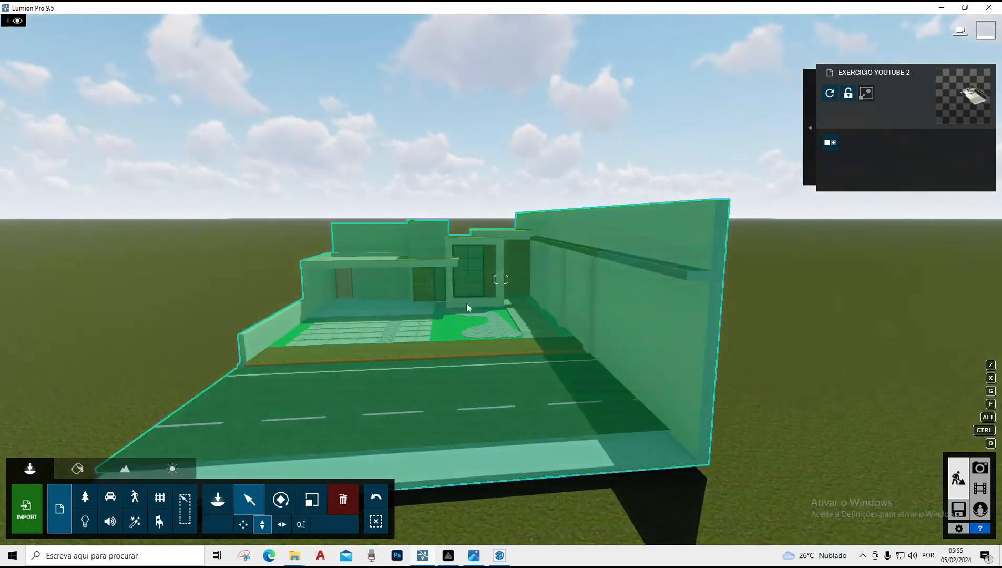
{"action": "right_click_drag", "start_coordinate": [467, 303], "coordinate": [524, 337]}
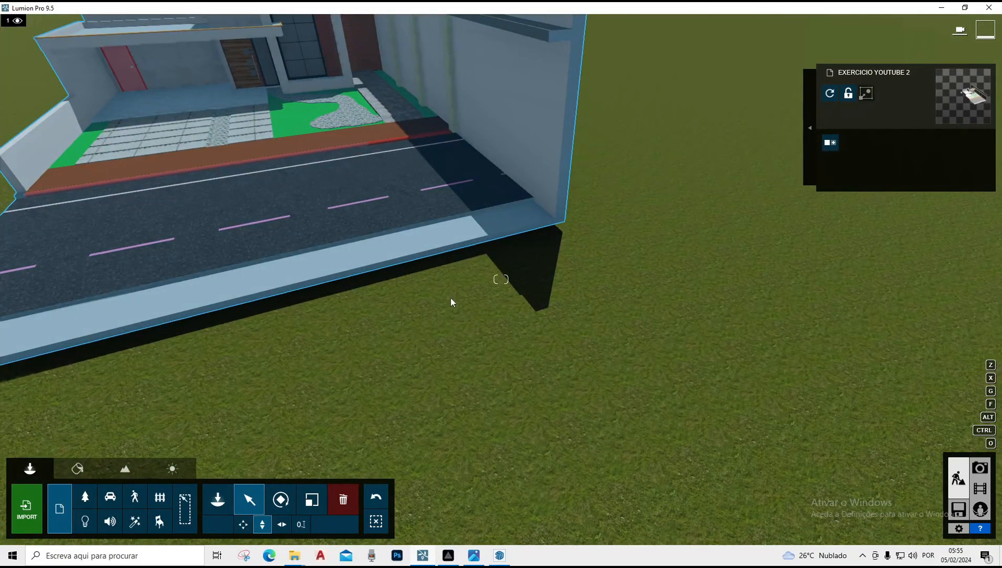
{"action": "key", "text": "w"}
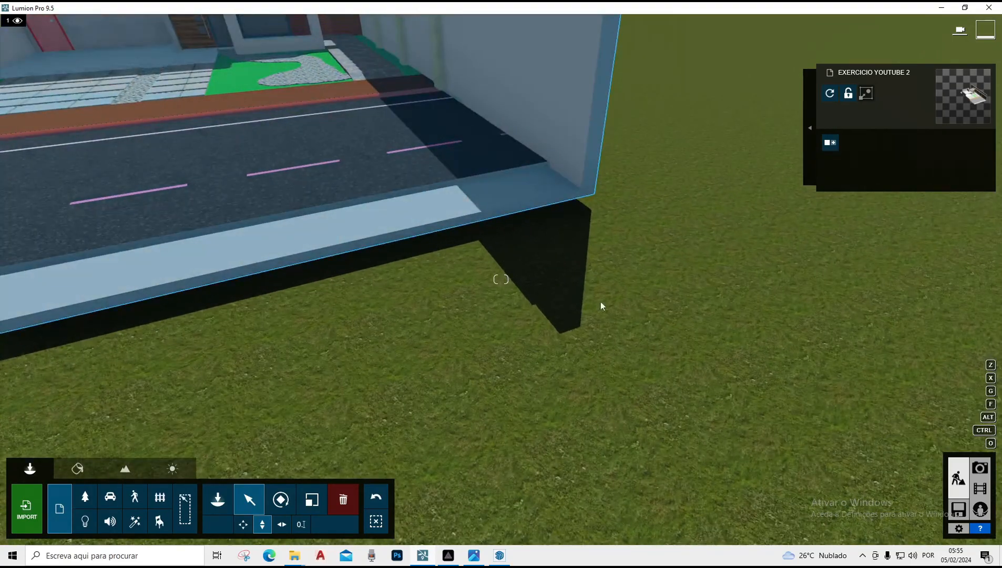
{"action": "key", "text": "s"}
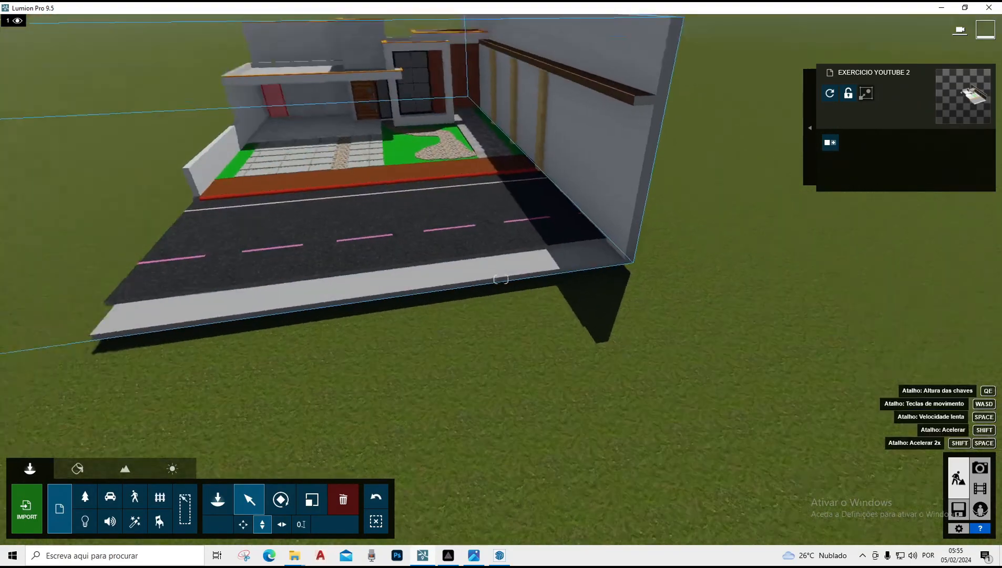
{"action": "right_click_drag", "start_coordinate": [379, 420], "coordinate": [310, 507]}
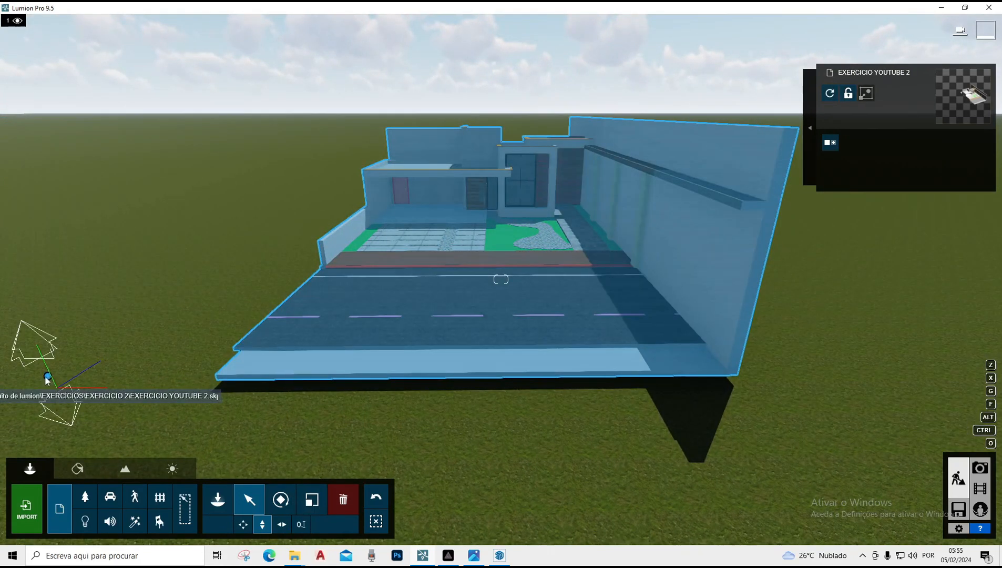
{"action": "left_click_drag", "start_coordinate": [48, 376], "coordinate": [63, 390]}
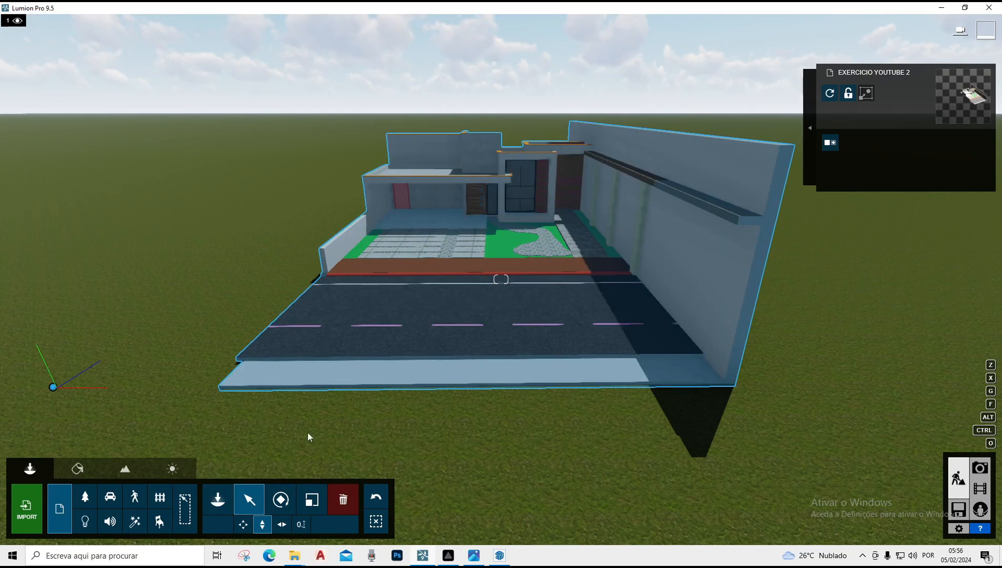
Turn on the landscape grass and adjust the grass size and height sliders
{"action": "left_click", "coordinate": [136, 474]}
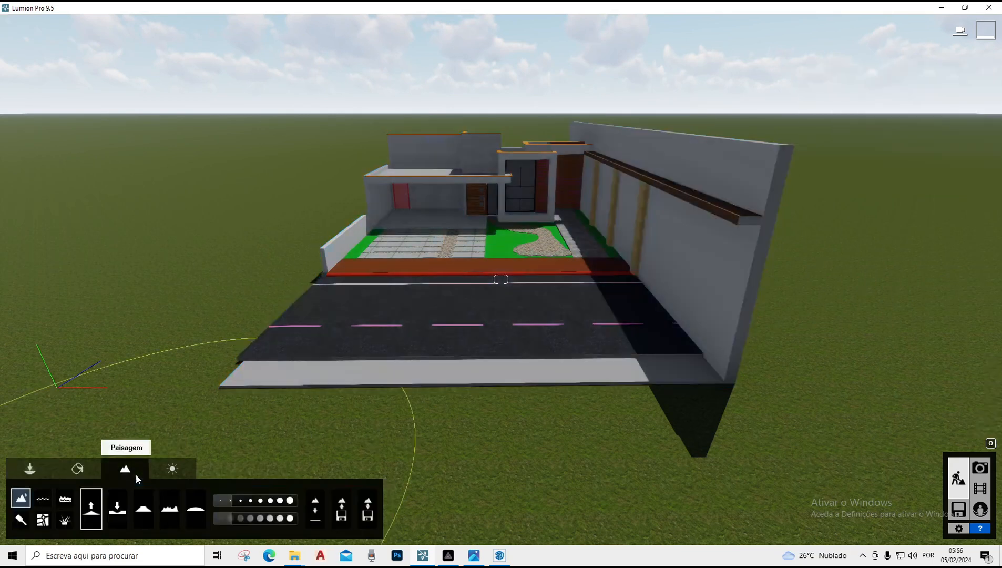
{"action": "left_click", "coordinate": [64, 519]}
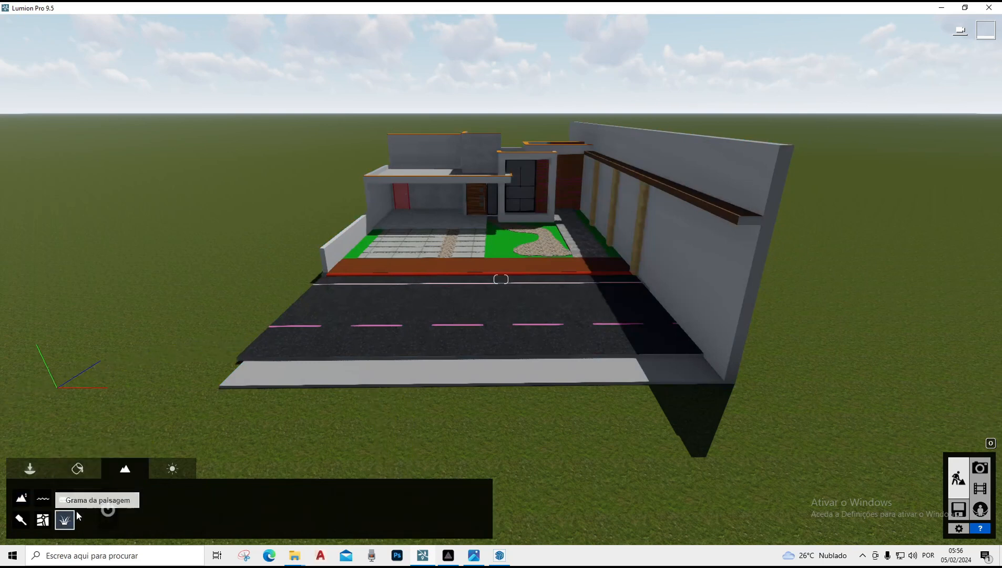
{"action": "left_click", "coordinate": [105, 507]}
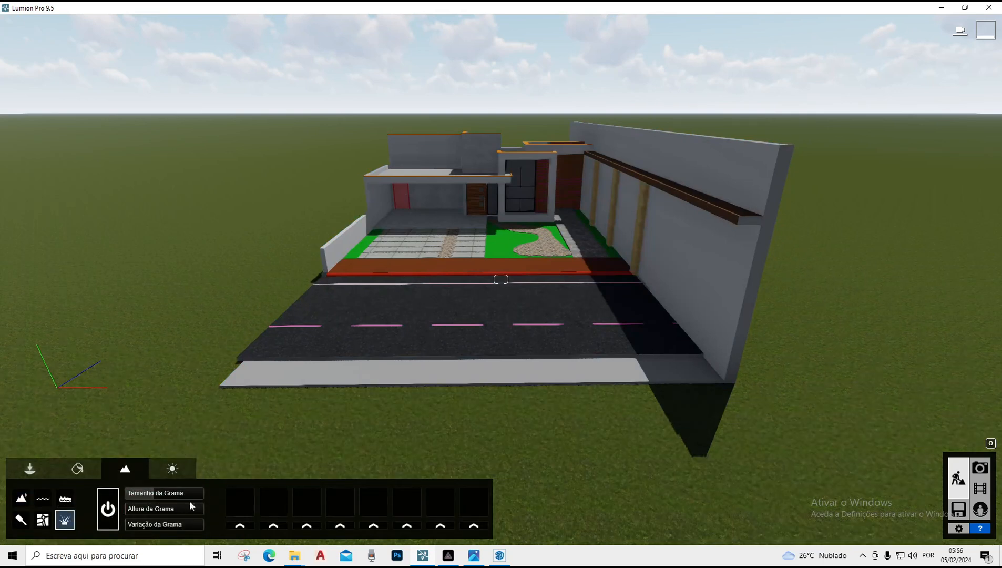
{"action": "mouse_move", "coordinate": [164, 499]}
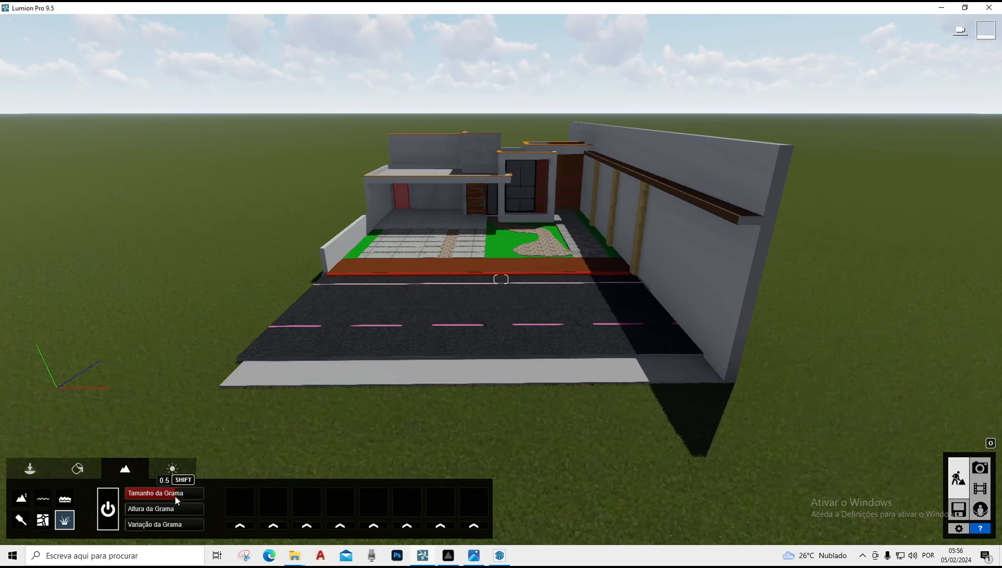
{"action": "left_click_drag", "start_coordinate": [157, 511], "coordinate": [191, 513]}
{"action": "scroll", "coordinate": [437, 331], "scroll_direction": "up", "scroll_amount": 10}
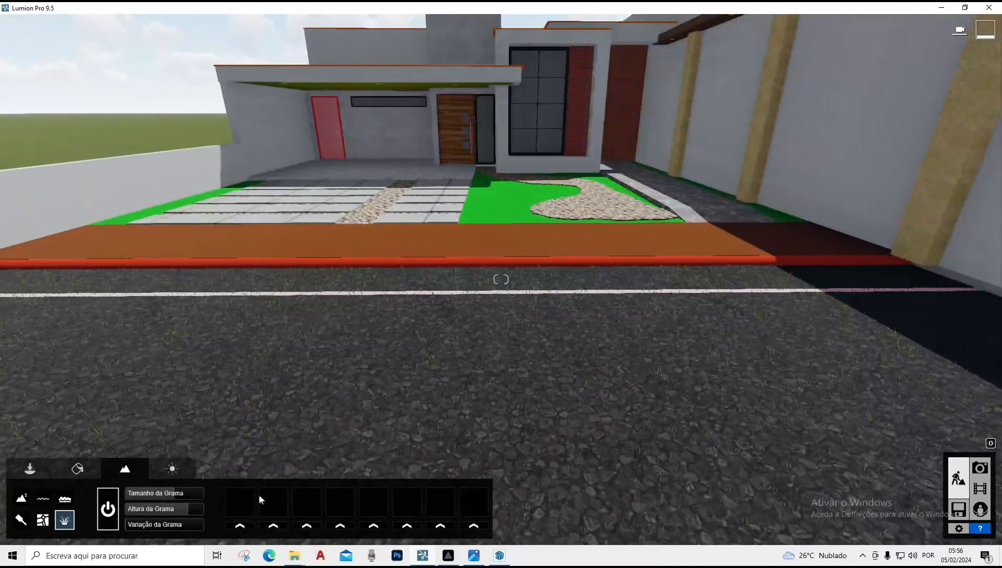
{"action": "left_click_drag", "start_coordinate": [195, 509], "coordinate": [149, 518]}
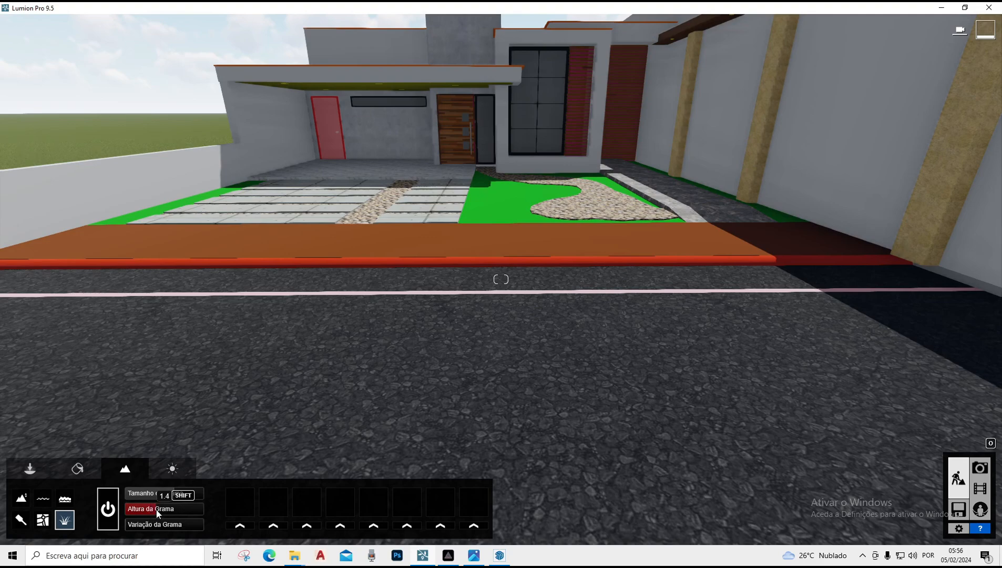
{"action": "left_click_drag", "start_coordinate": [170, 510], "coordinate": [267, 509]}
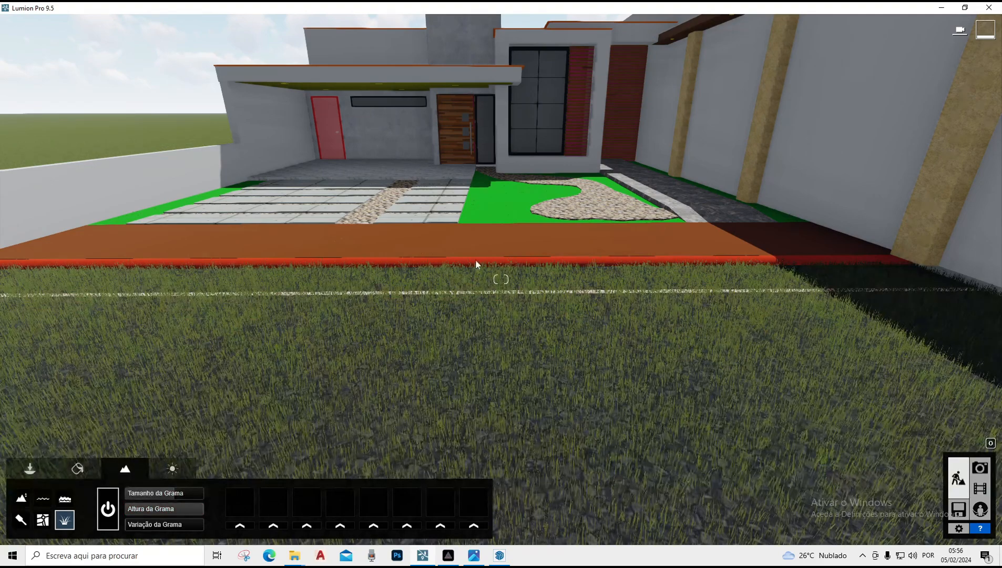
Lift the house model a little higher with the move-up handle so its base sits above the ground grass
{"action": "key", "text": "s"}
{"action": "right_click_drag", "start_coordinate": [527, 150], "coordinate": [492, 186]}
{"action": "key", "text": "s"}
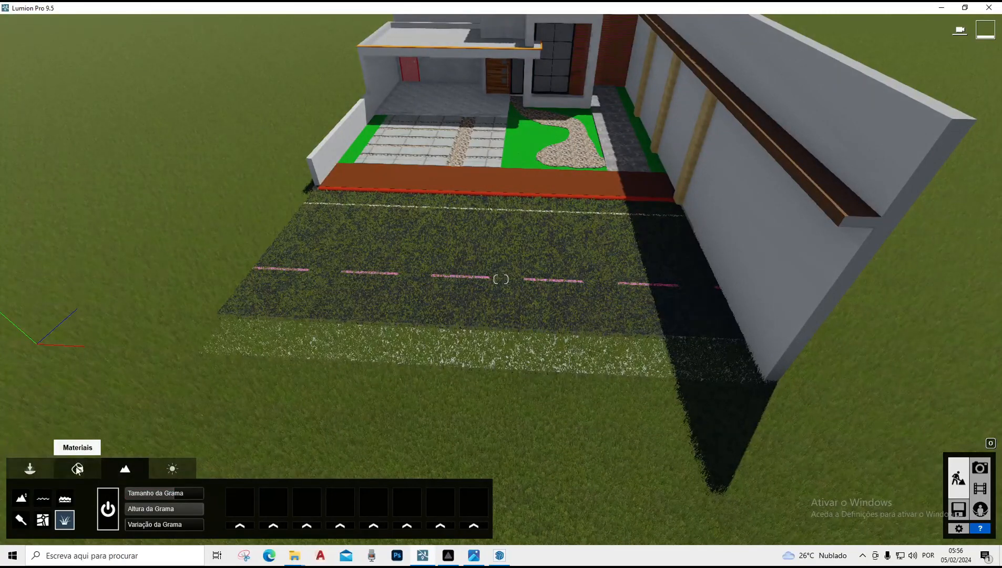
{"action": "left_click", "coordinate": [30, 468]}
{"action": "left_click", "coordinate": [249, 499]}
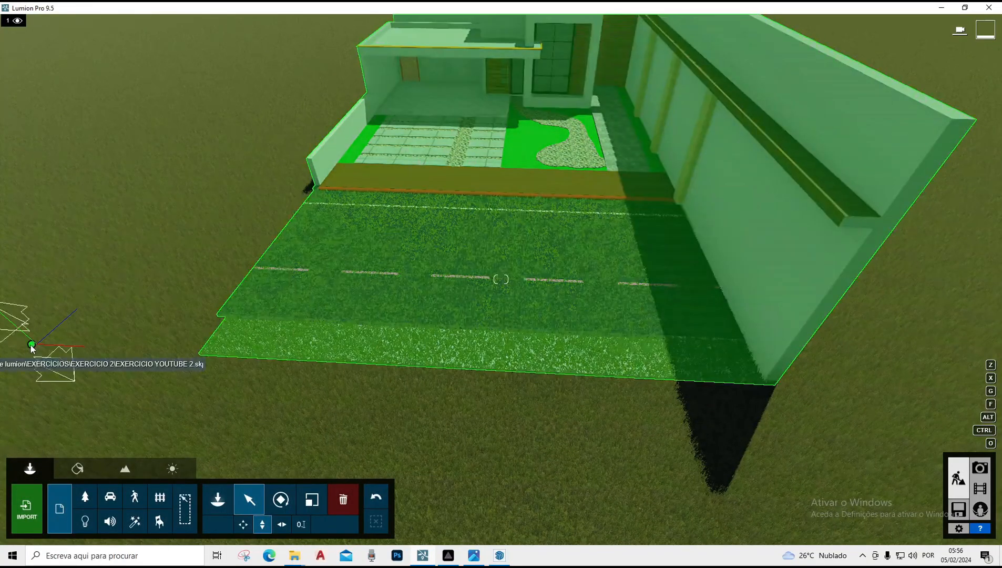
{"action": "left_click_drag", "start_coordinate": [31, 344], "coordinate": [28, 309]}
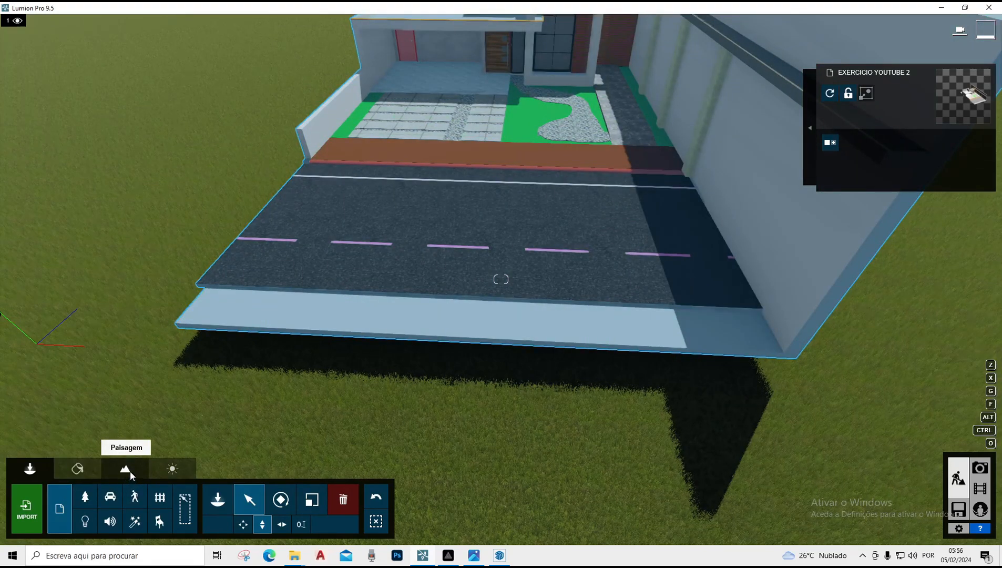
Switch the landscape grass off again
{"action": "left_click", "coordinate": [130, 470]}
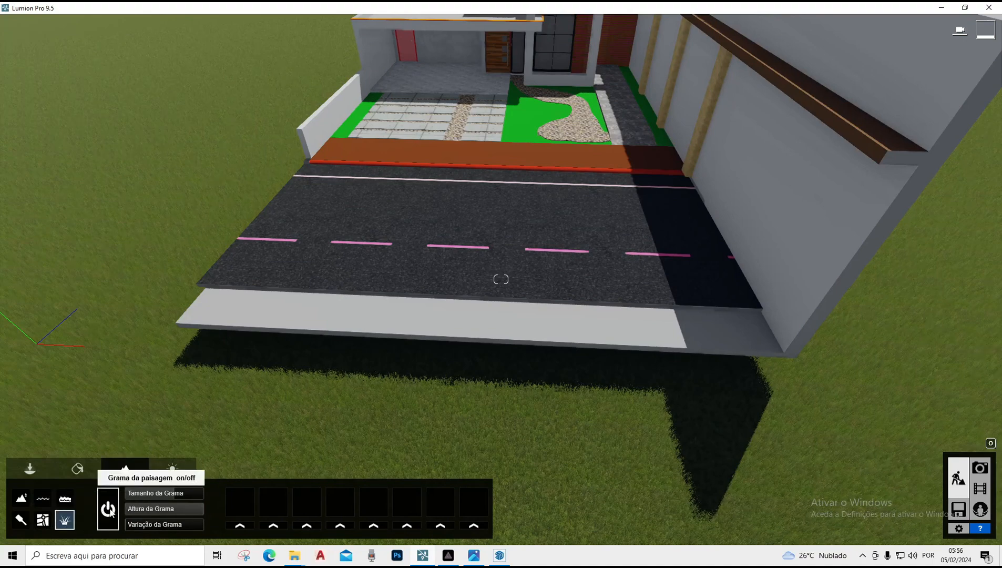
{"action": "left_click", "coordinate": [111, 513]}
{"action": "scroll", "coordinate": [517, 248], "scroll_direction": "down", "scroll_amount": 3}
{"action": "right_click_drag", "start_coordinate": [518, 248], "coordinate": [534, 232]}
Orbit around the house to inspect the model from the sides, back and above
{"action": "key", "text": "a"}
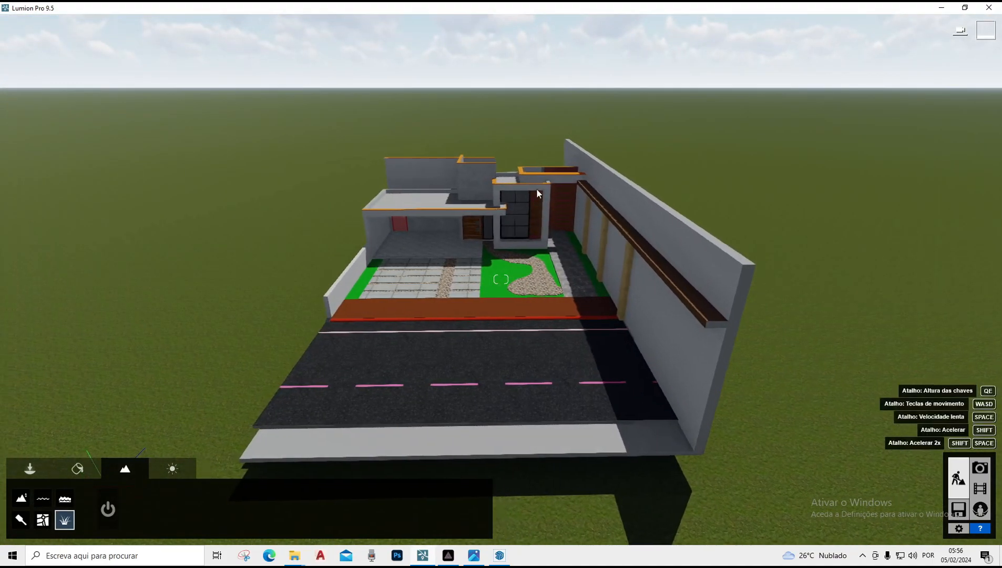
{"action": "key", "text": "w"}
{"action": "right_click_drag", "start_coordinate": [315, 326], "coordinate": [412, 306]}
{"action": "key", "text": "s"}
{"action": "key", "text": "s"}
{"action": "key", "text": "a"}
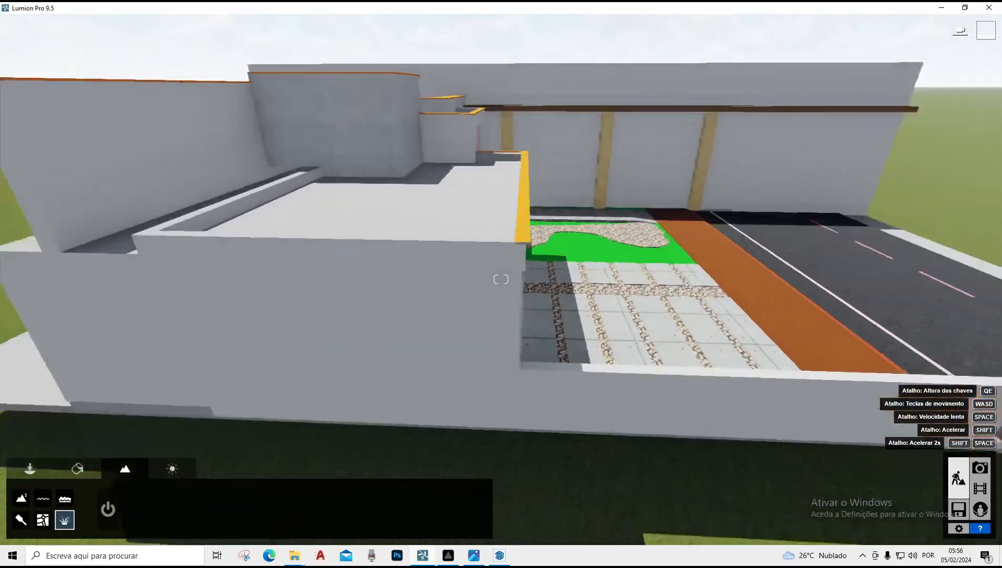
{"action": "key", "text": "a"}
{"action": "right_click_drag", "start_coordinate": [63, 252], "coordinate": [132, 301]}
{"action": "key", "text": "s"}
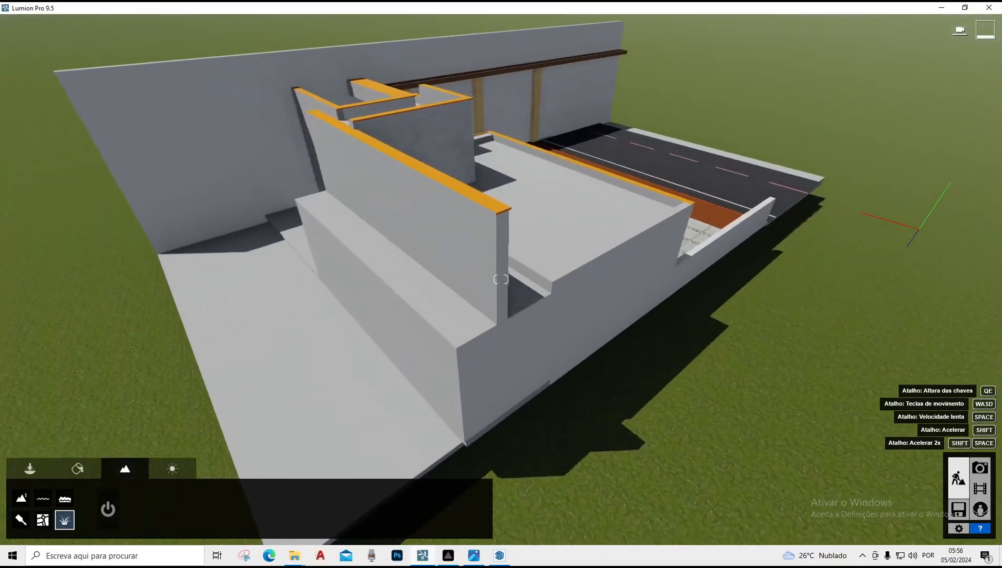
{"action": "right_click_drag", "start_coordinate": [136, 200], "coordinate": [1, 169]}
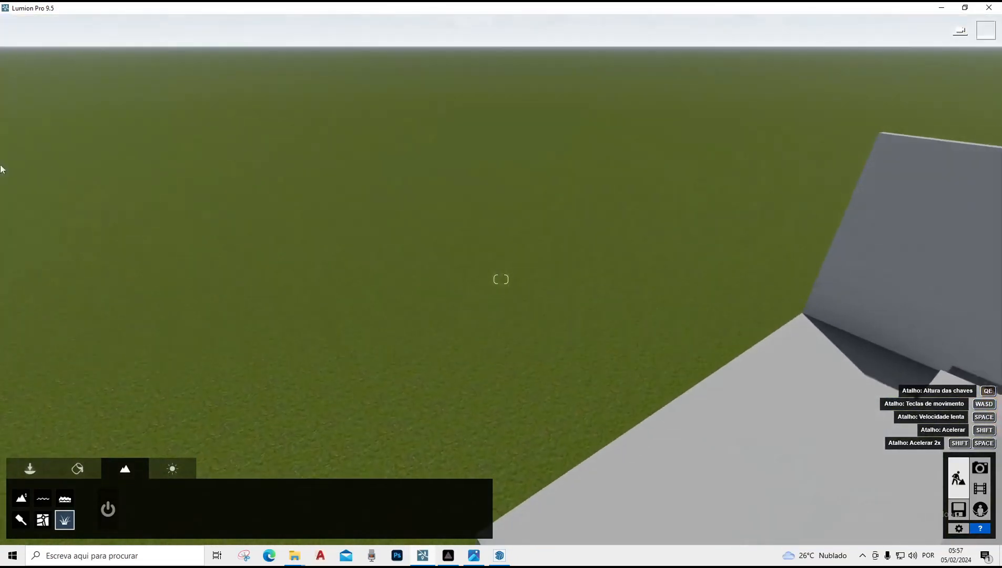
{"action": "key", "text": "s"}
{"action": "key", "text": "w"}
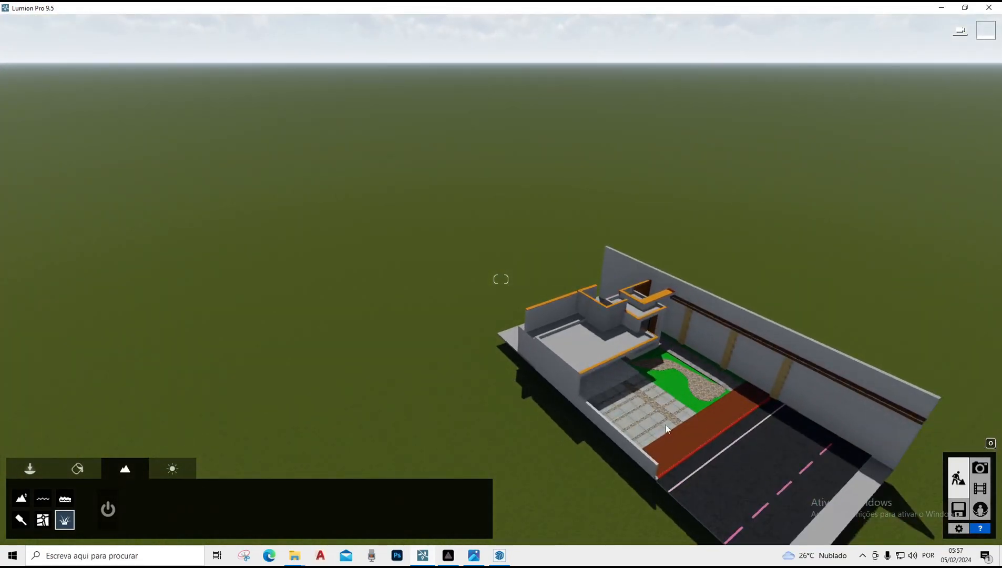
{"action": "key", "text": "w"}
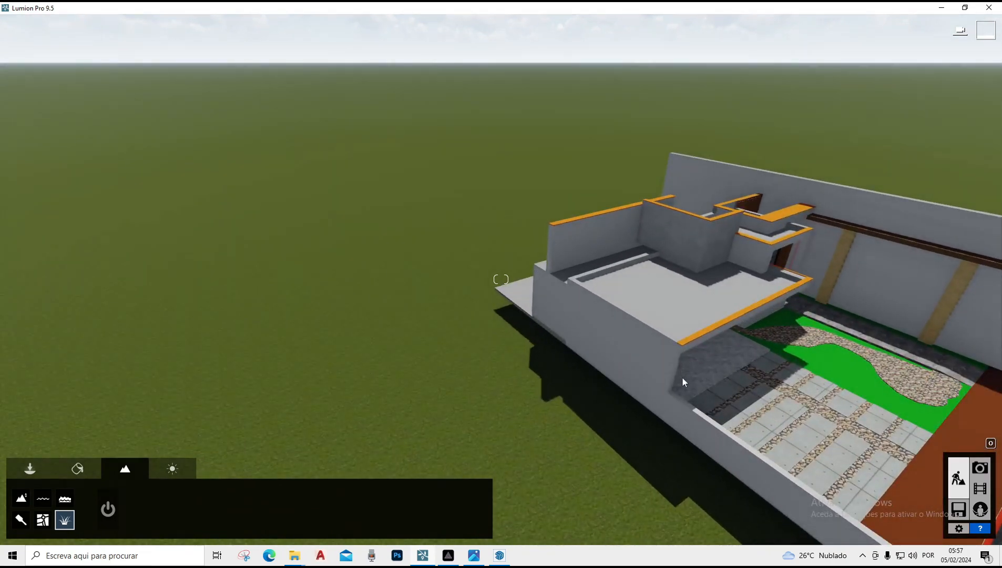
{"action": "mouse_move", "coordinate": [682, 378]}
{"action": "right_mouse_down"}
{"action": "mouse_move", "coordinate": [657, 360]}
{"action": "mouse_move", "coordinate": [531, 357]}
{"action": "mouse_move", "coordinate": [673, 387]}
{"action": "right_mouse_up"}
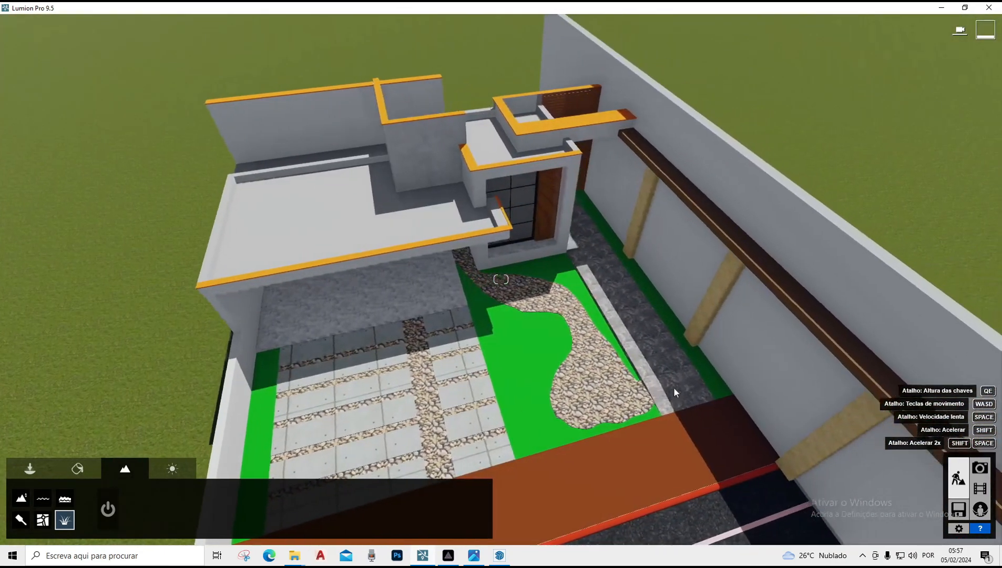
{"action": "scroll", "coordinate": [606, 384], "scroll_direction": "up", "scroll_amount": 3}
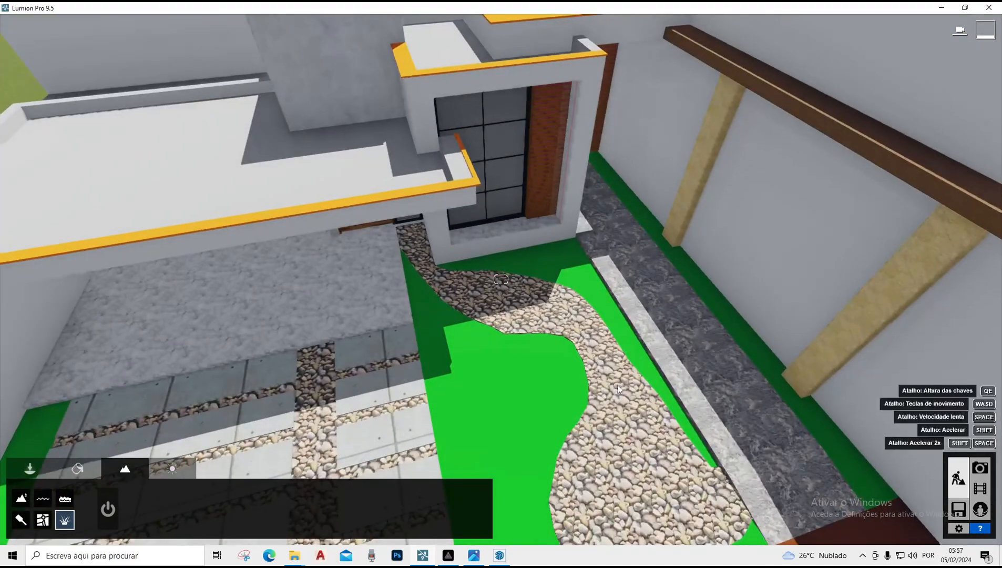
{"action": "scroll", "coordinate": [619, 389], "scroll_direction": "down", "scroll_amount": 3}
{"action": "right_click_drag", "start_coordinate": [618, 389], "coordinate": [642, 417]}
Switch to Photo mode and frame a front view of the house
{"action": "key", "text": "e"}
{"action": "key", "text": "e"}
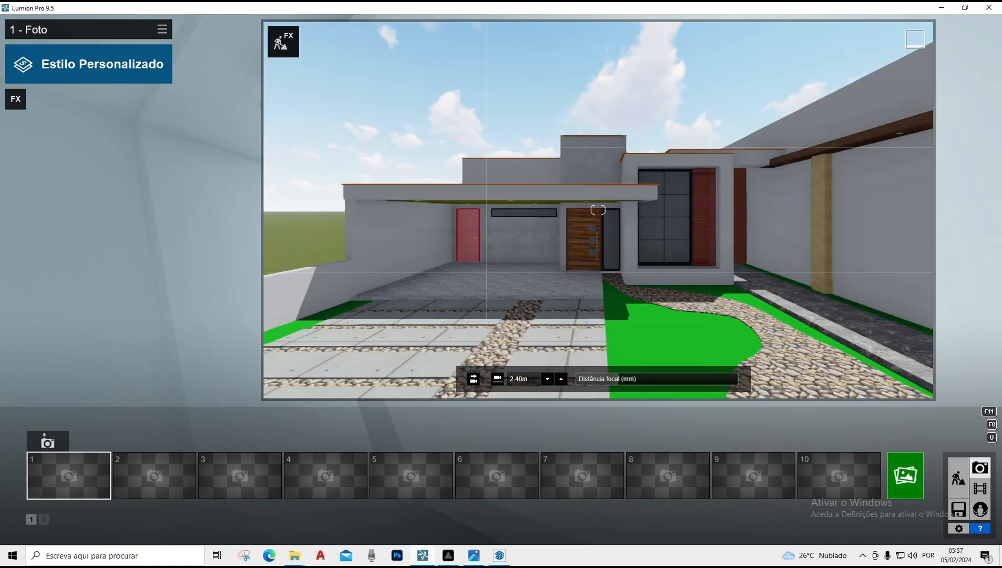
{"action": "right_click_drag", "start_coordinate": [598, 209], "coordinate": [588, 214]}
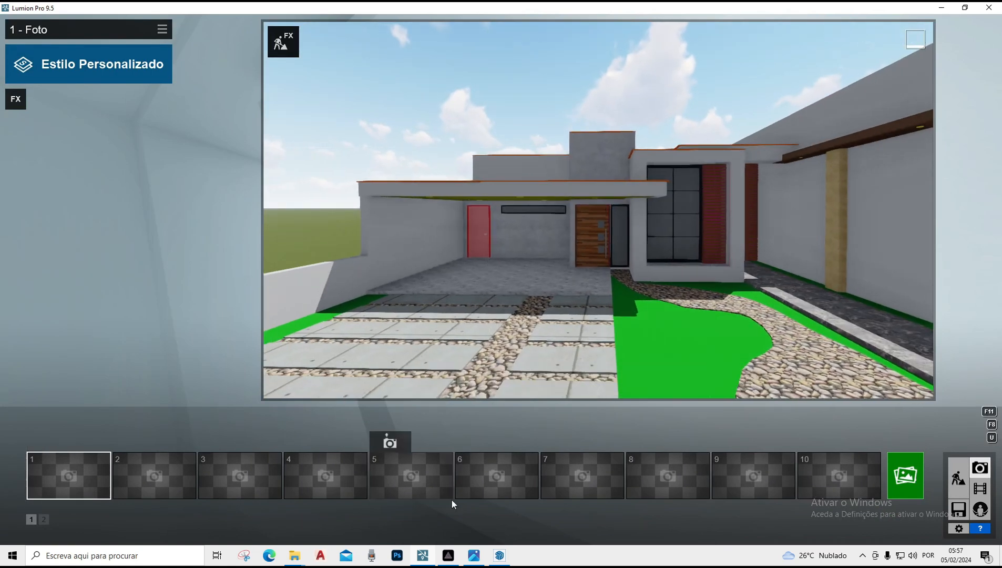
Check the reference render image in the photo viewer and refine the photo camera's framing of the house front
{"action": "left_click", "coordinate": [476, 555]}
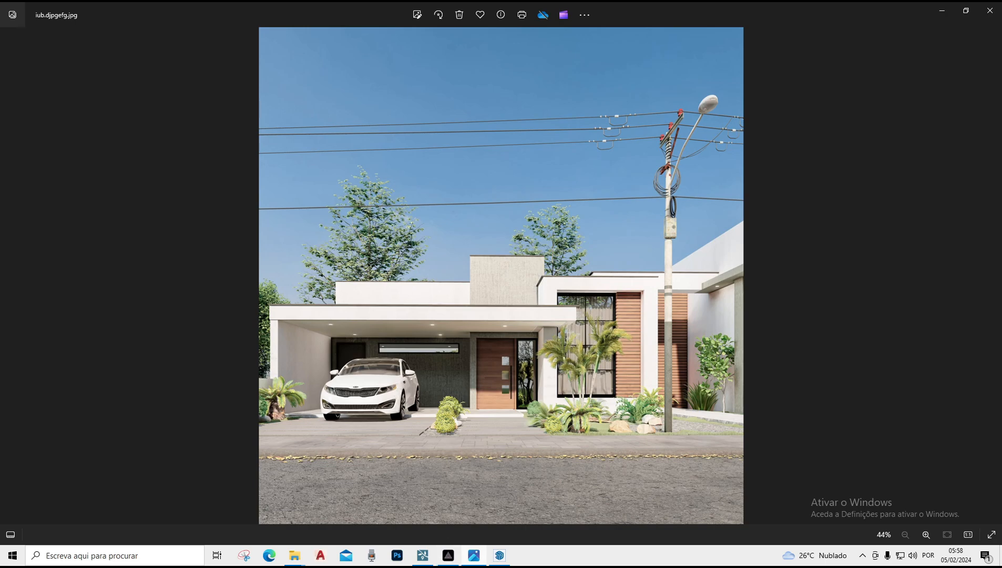
{"action": "left_click", "coordinate": [424, 550]}
{"action": "right_click_drag", "start_coordinate": [647, 222], "coordinate": [651, 239]}
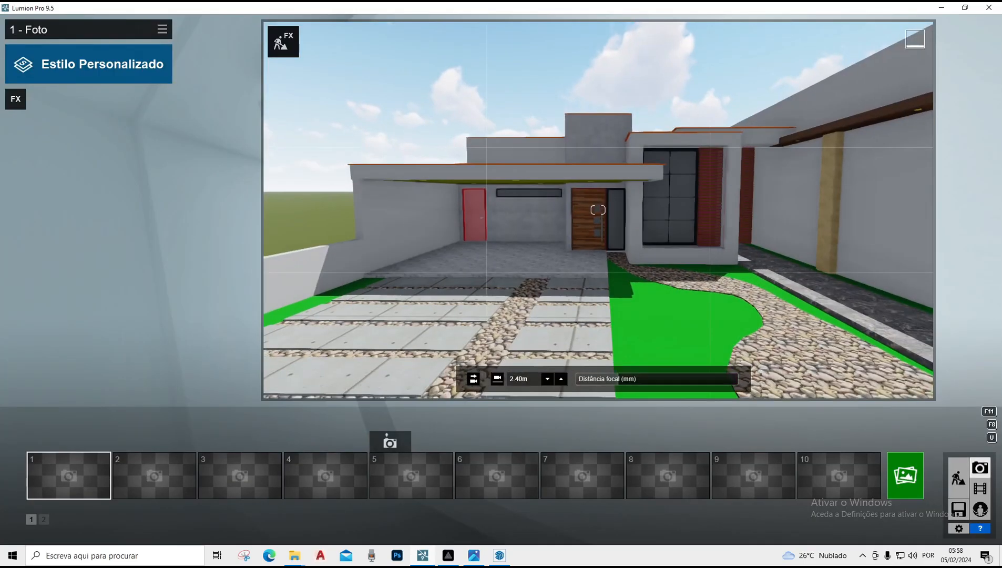
{"action": "key", "text": "s"}
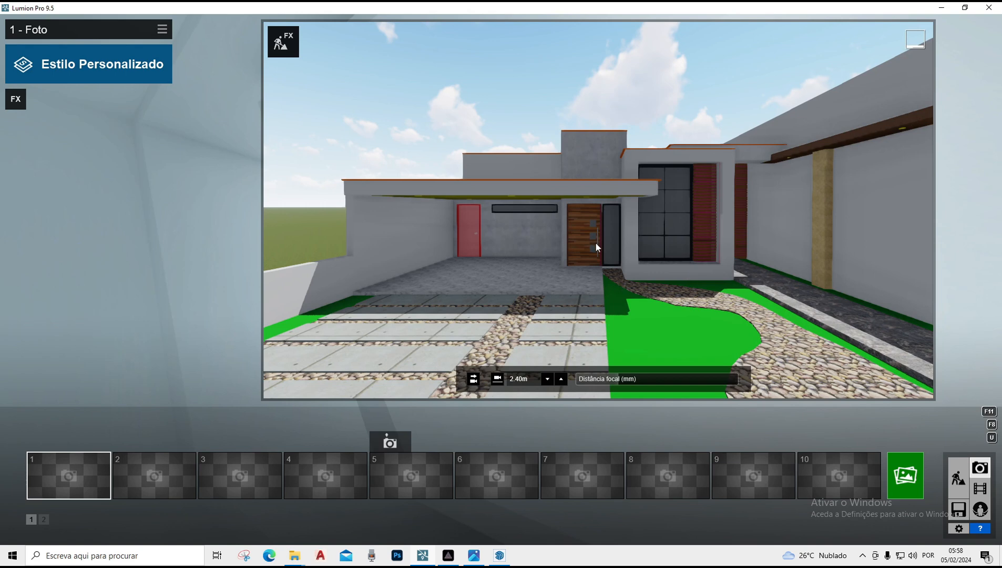
{"action": "mouse_move", "coordinate": [595, 243]}
{"action": "right_mouse_down"}
{"action": "mouse_move", "coordinate": [593, 231]}
{"action": "mouse_move", "coordinate": [616, 241]}
{"action": "mouse_move", "coordinate": [567, 230]}
{"action": "mouse_move", "coordinate": [591, 232]}
{"action": "mouse_move", "coordinate": [597, 205]}
{"action": "mouse_move", "coordinate": [600, 254]}
{"action": "right_mouse_up"}
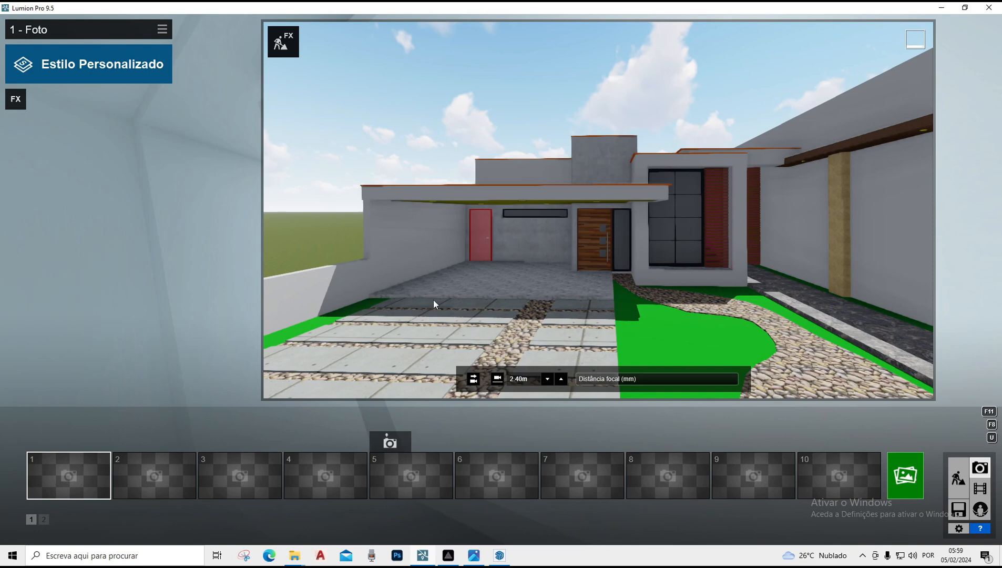
Pull the photo camera back and re-aim it at the house front, comparing with the reference render image
{"action": "right_click_drag", "start_coordinate": [432, 299], "coordinate": [701, 307]}
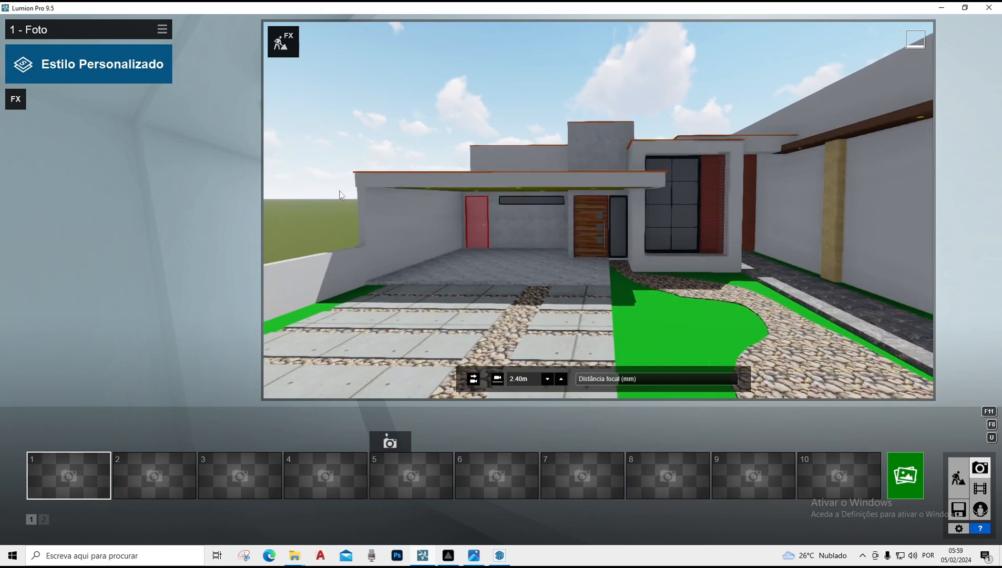
{"action": "right_click_drag", "start_coordinate": [672, 219], "coordinate": [675, 202]}
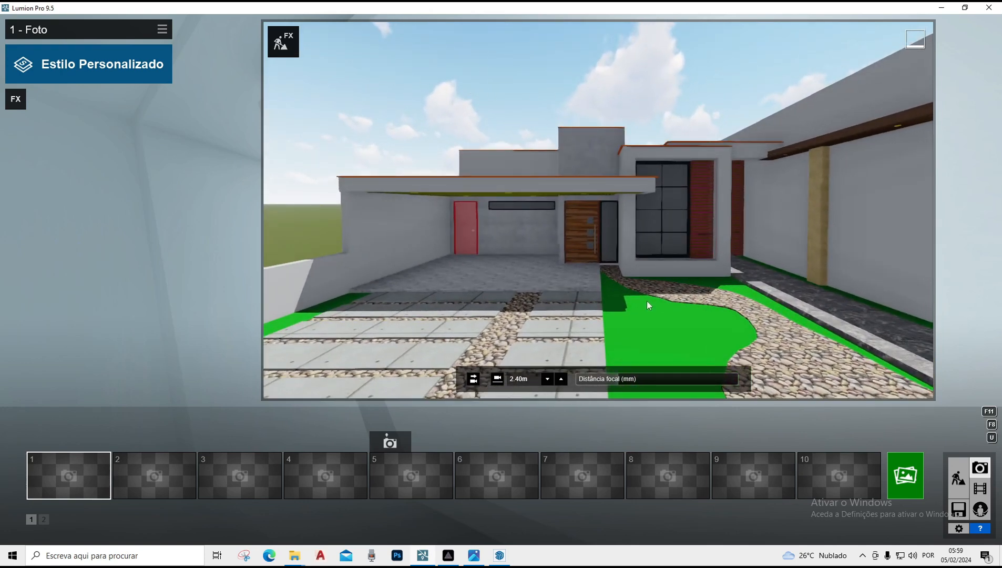
{"action": "right_click_drag", "start_coordinate": [647, 305], "coordinate": [646, 296]}
{"action": "key", "text": "s"}
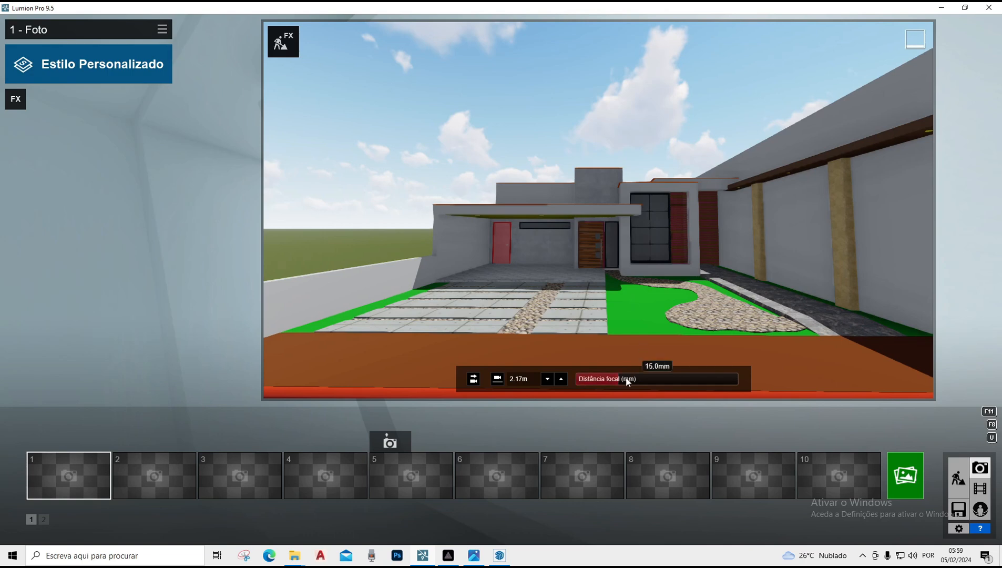
{"action": "scroll", "coordinate": [616, 315], "scroll_direction": "down", "scroll_amount": 3}
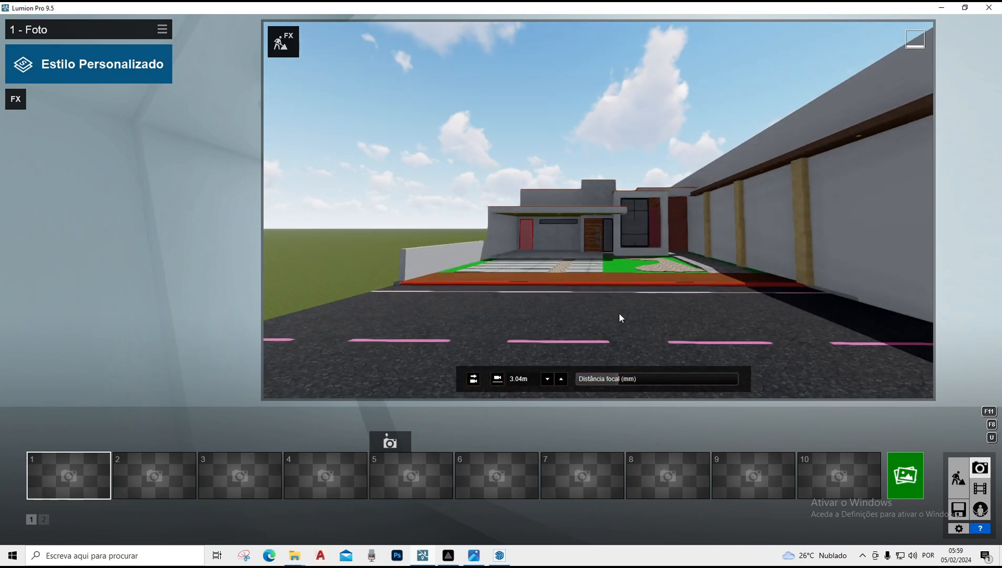
{"action": "left_click", "coordinate": [468, 559]}
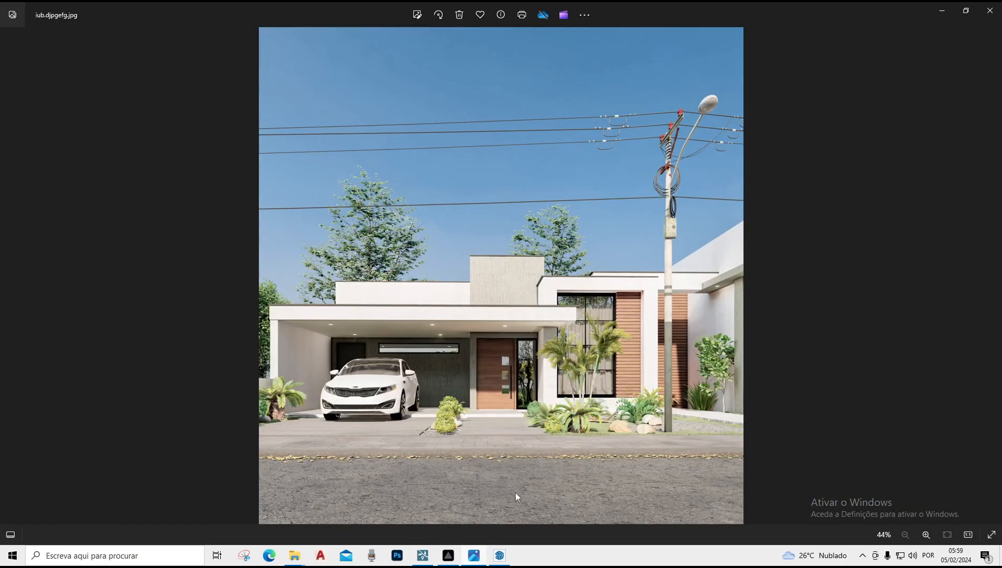
{"action": "left_click", "coordinate": [423, 558]}
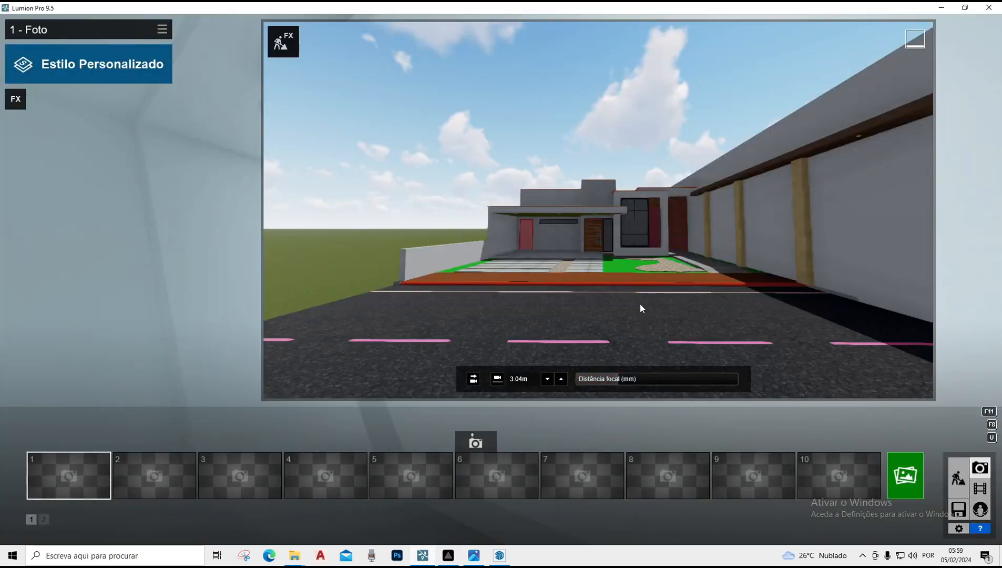
Set the focal length to about 39 mm, tilt the view slightly, and store the camera as photo 1
{"action": "mouse_move", "coordinate": [632, 381]}
{"action": "left_click", "coordinate": [634, 378]}
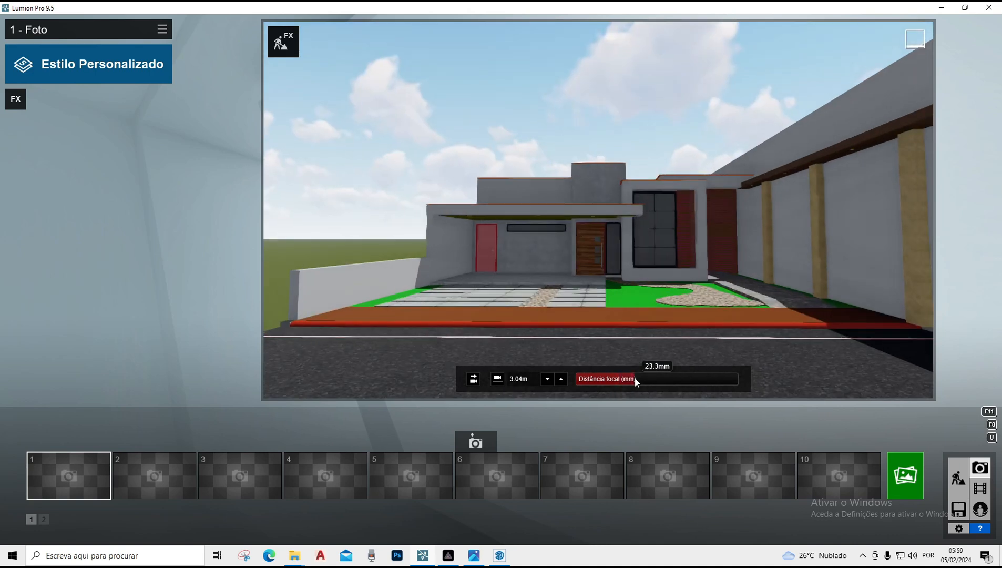
{"action": "left_click_drag", "start_coordinate": [635, 377], "coordinate": [643, 382]}
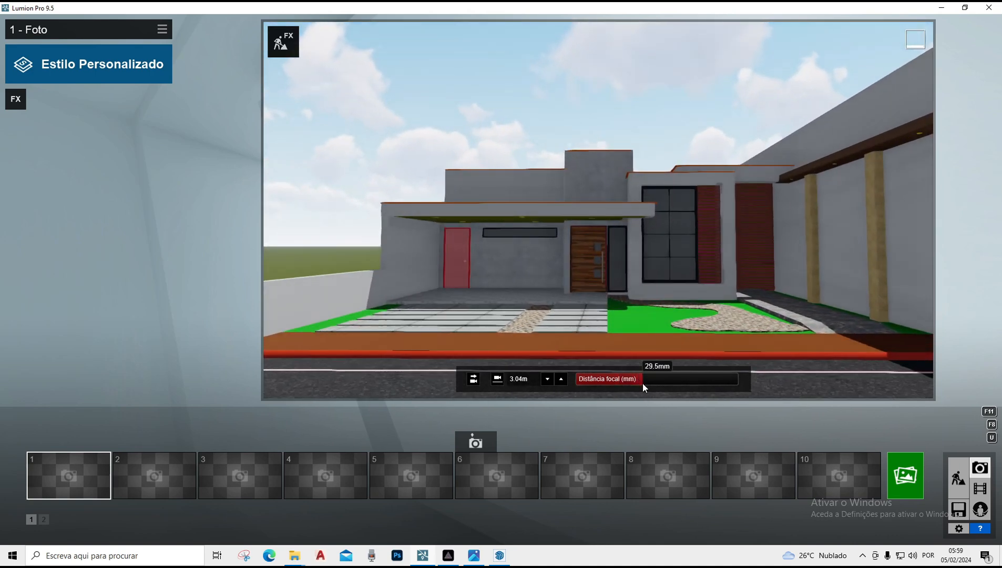
{"action": "scroll", "coordinate": [621, 252], "scroll_direction": "down", "scroll_amount": 7}
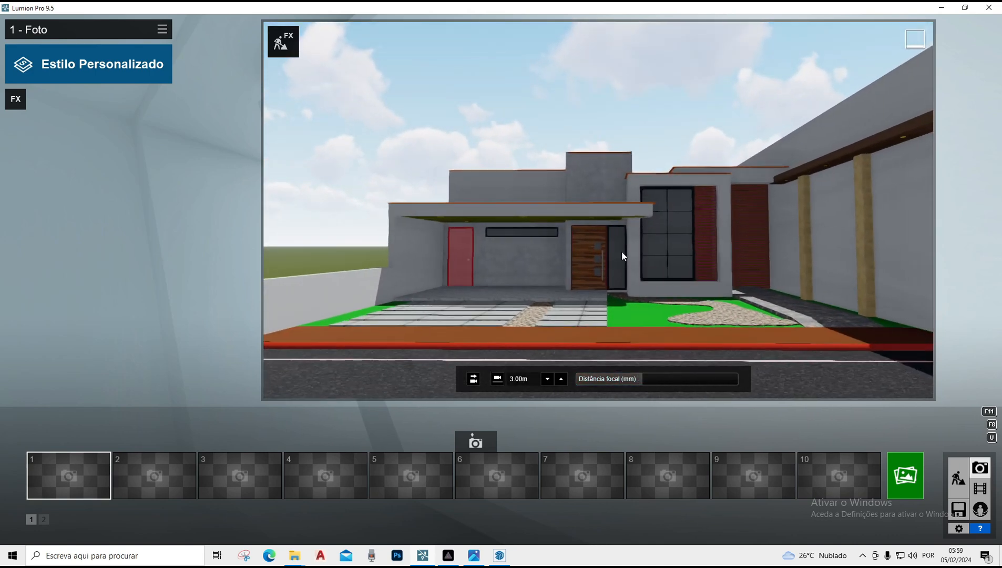
{"action": "left_click", "coordinate": [650, 380]}
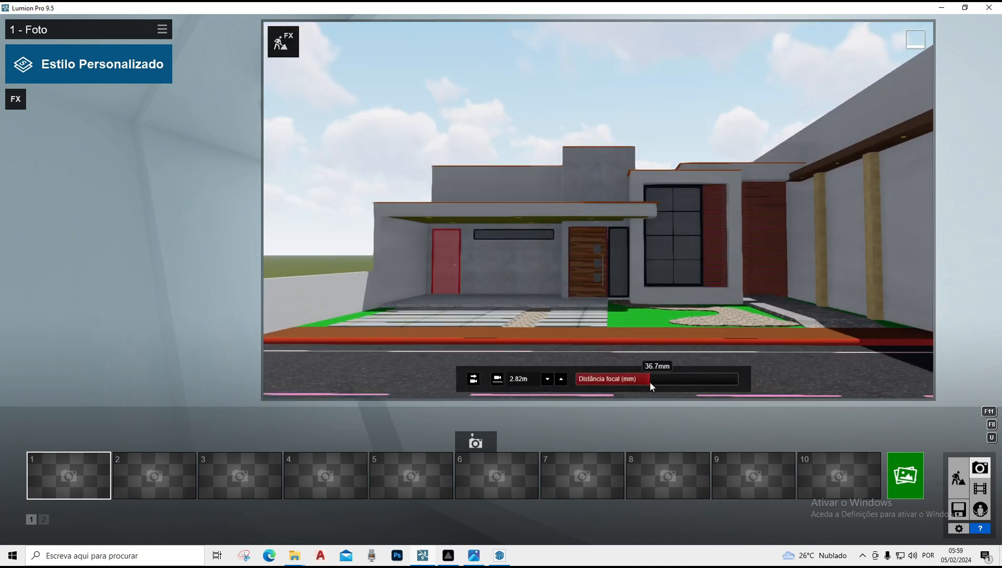
{"action": "left_click_drag", "start_coordinate": [649, 382], "coordinate": [655, 389]}
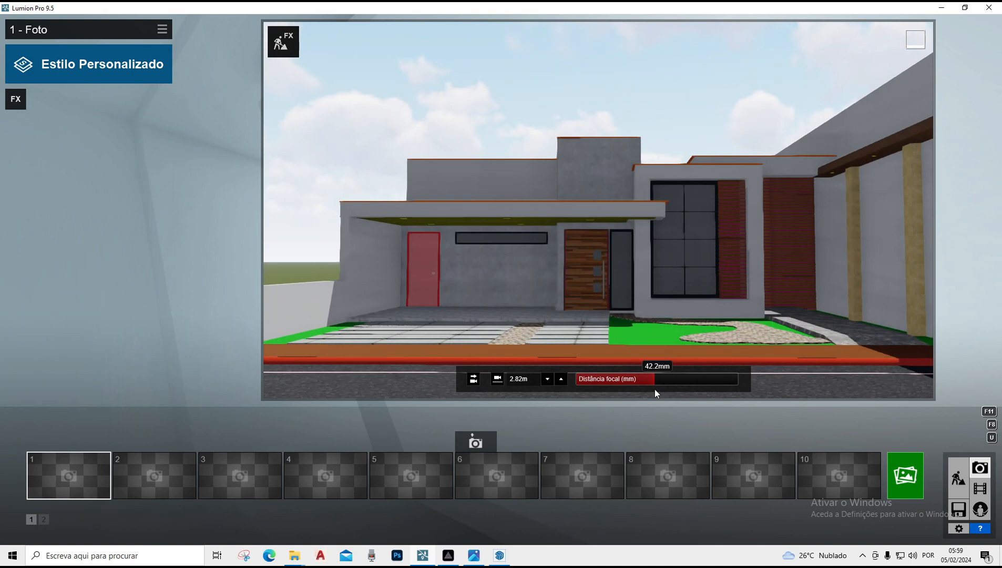
{"action": "left_click_drag", "start_coordinate": [654, 389], "coordinate": [651, 391]}
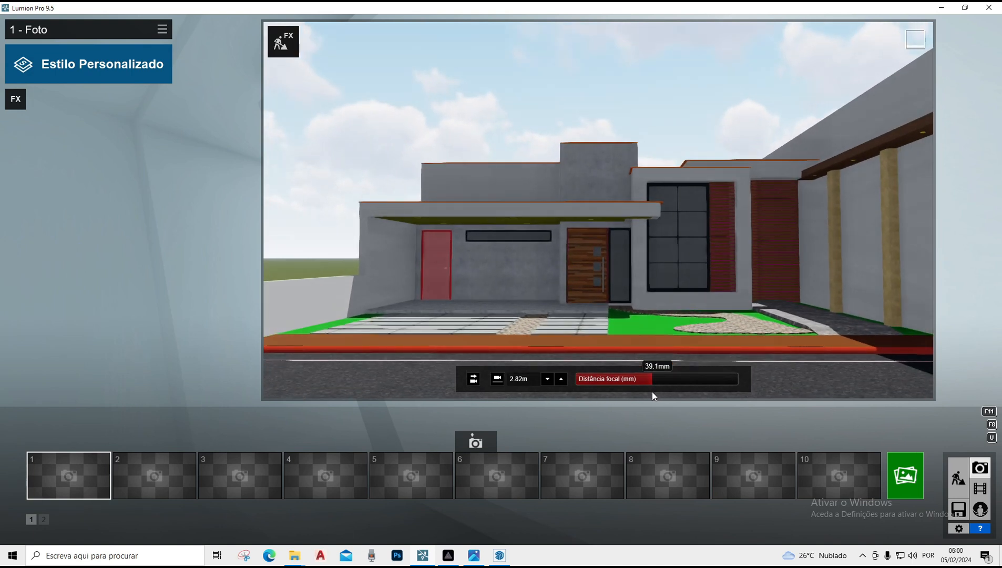
{"action": "mouse_move", "coordinate": [604, 219]}
{"action": "right_mouse_down"}
{"action": "mouse_move", "coordinate": [610, 278]}
{"action": "mouse_move", "coordinate": [614, 234]}
{"action": "mouse_move", "coordinate": [597, 195]}
{"action": "mouse_move", "coordinate": [598, 210]}
{"action": "right_mouse_up"}
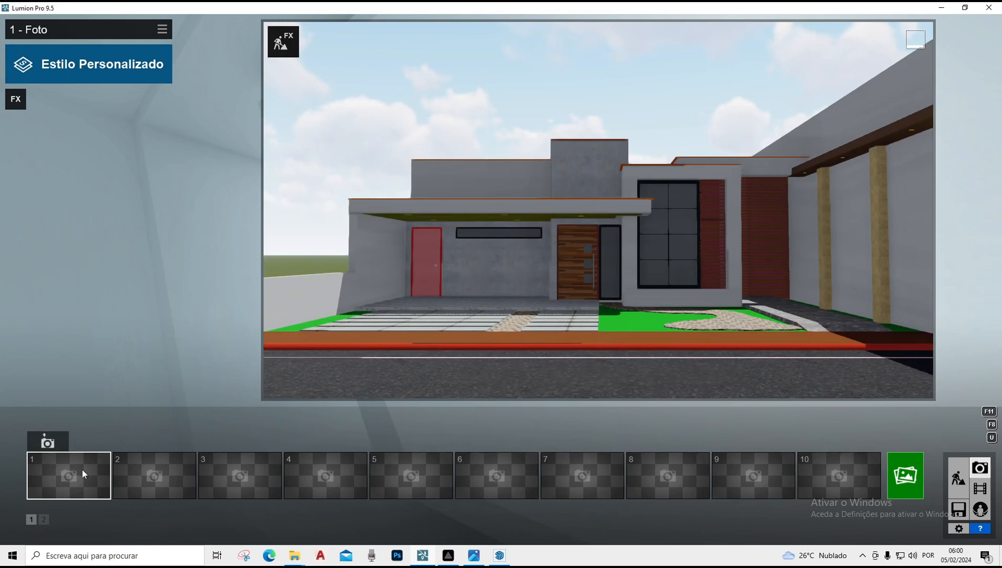
{"action": "left_click", "coordinate": [57, 440]}
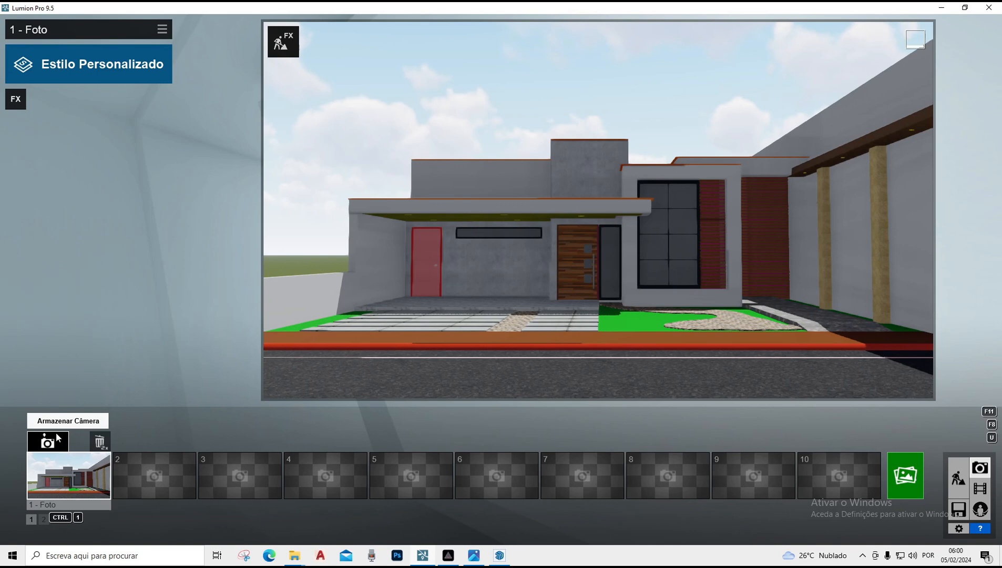
Add the 2 pontos Perspectiva effect to the photo and compare the result with the reference render
{"action": "left_click", "coordinate": [18, 98]}
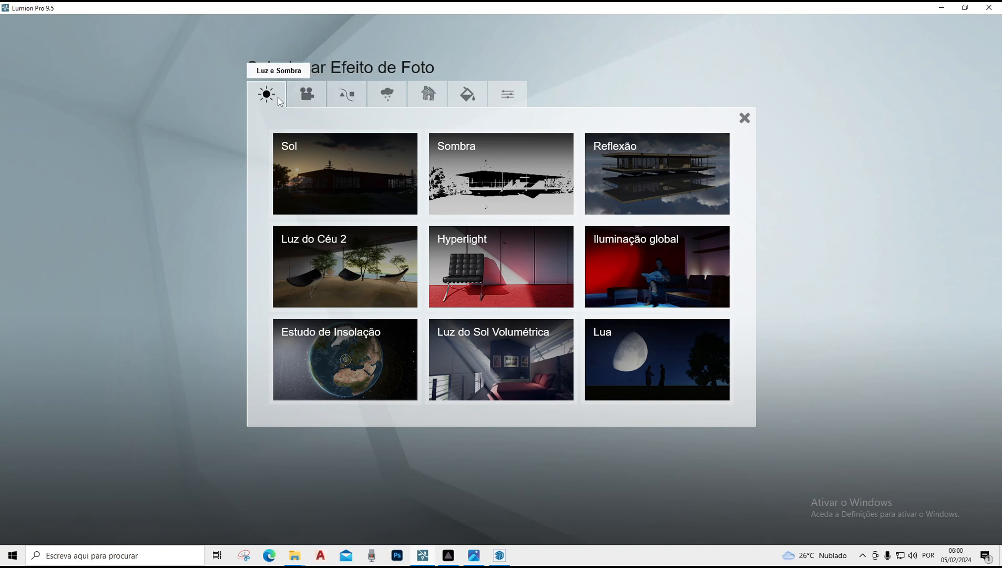
{"action": "left_click", "coordinate": [307, 96]}
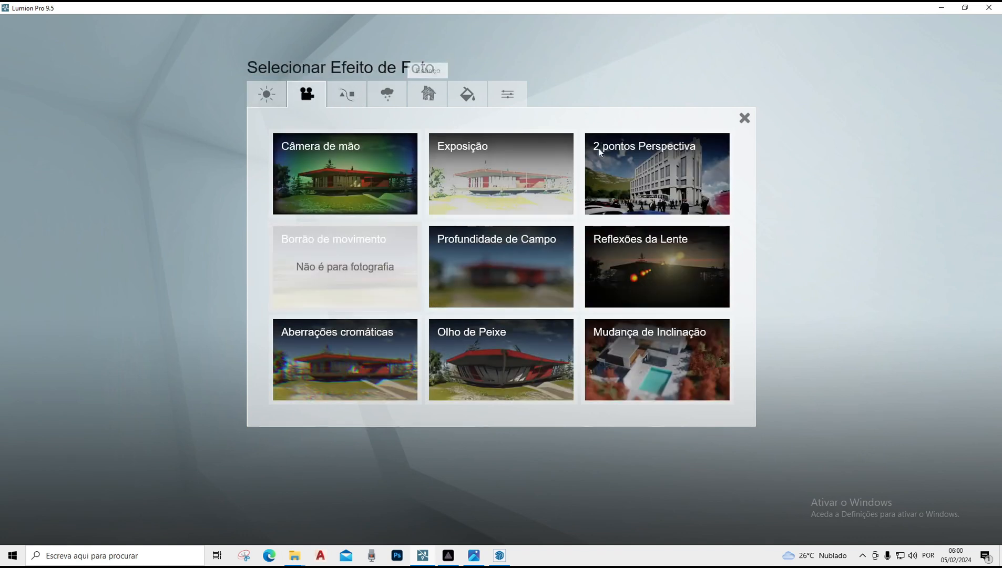
{"action": "left_click", "coordinate": [664, 176]}
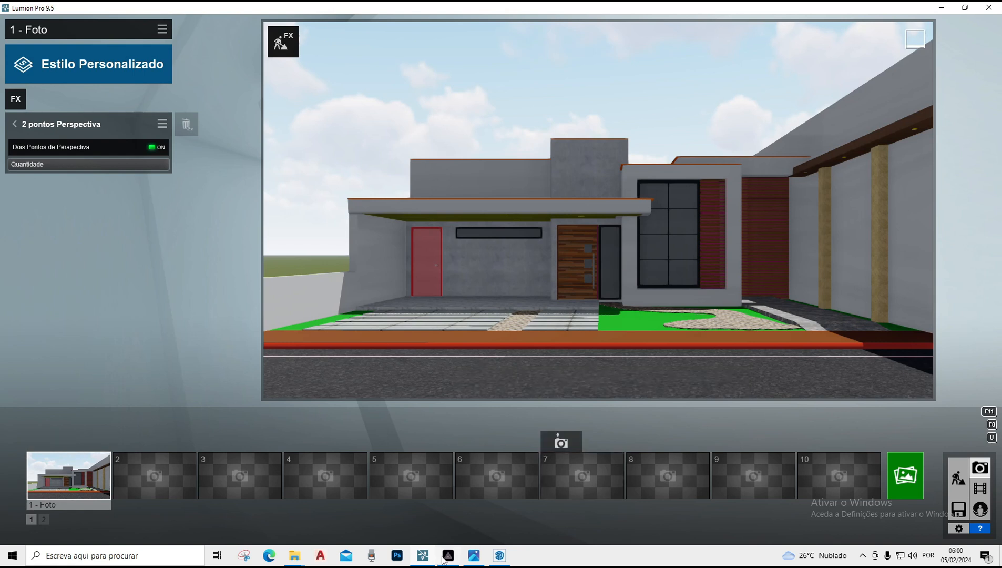
{"action": "left_click", "coordinate": [472, 556]}
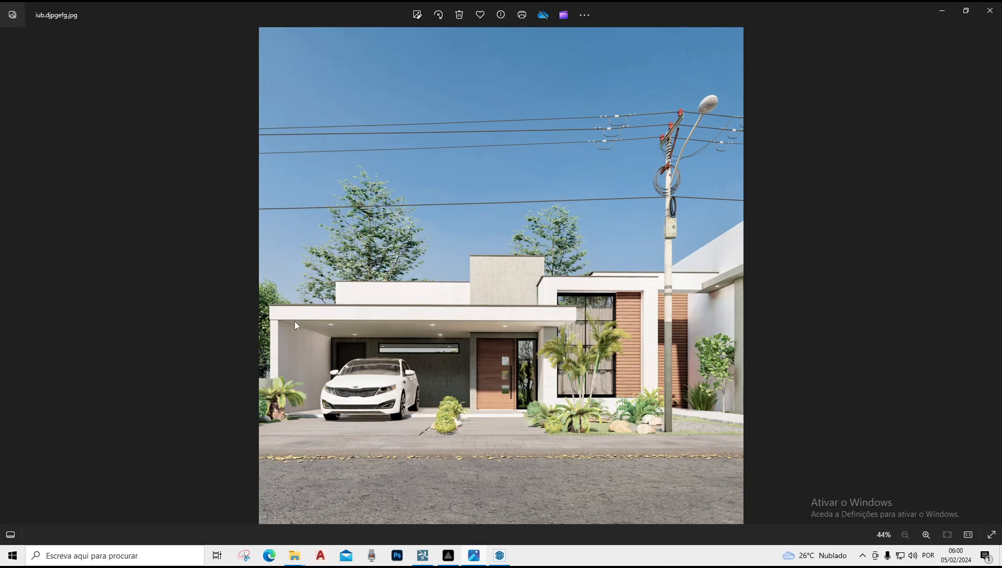
{"action": "left_click", "coordinate": [422, 558]}
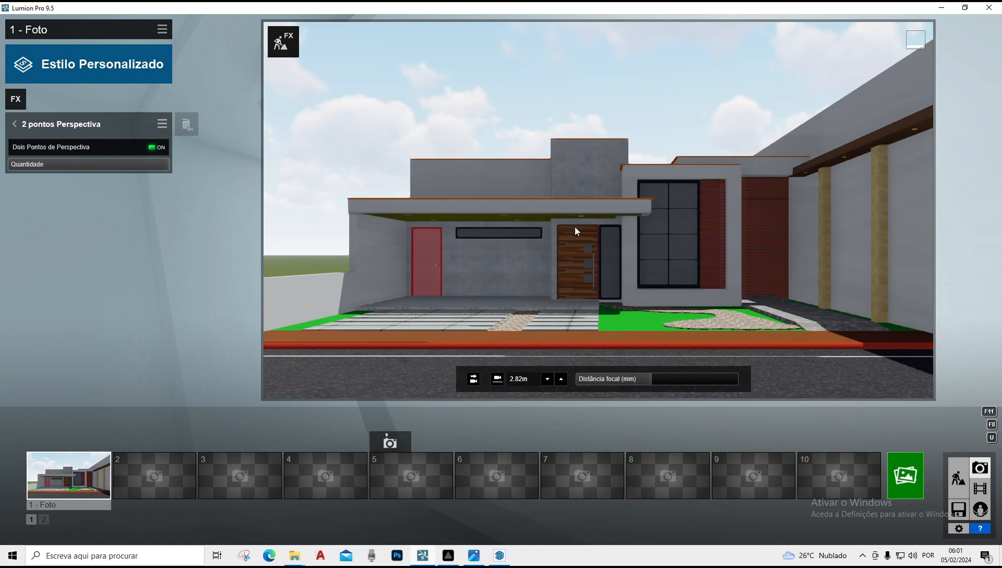
{"action": "key", "text": "q"}
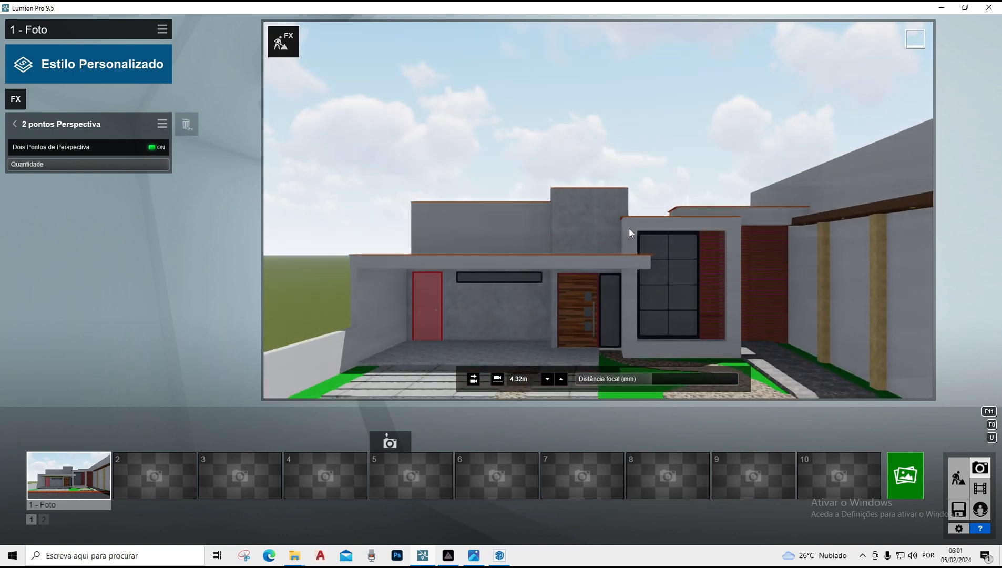
{"action": "mouse_move", "coordinate": [628, 227]}
{"action": "right_mouse_down"}
{"action": "mouse_move", "coordinate": [628, 253]}
{"action": "mouse_move", "coordinate": [629, 221]}
{"action": "right_mouse_up"}
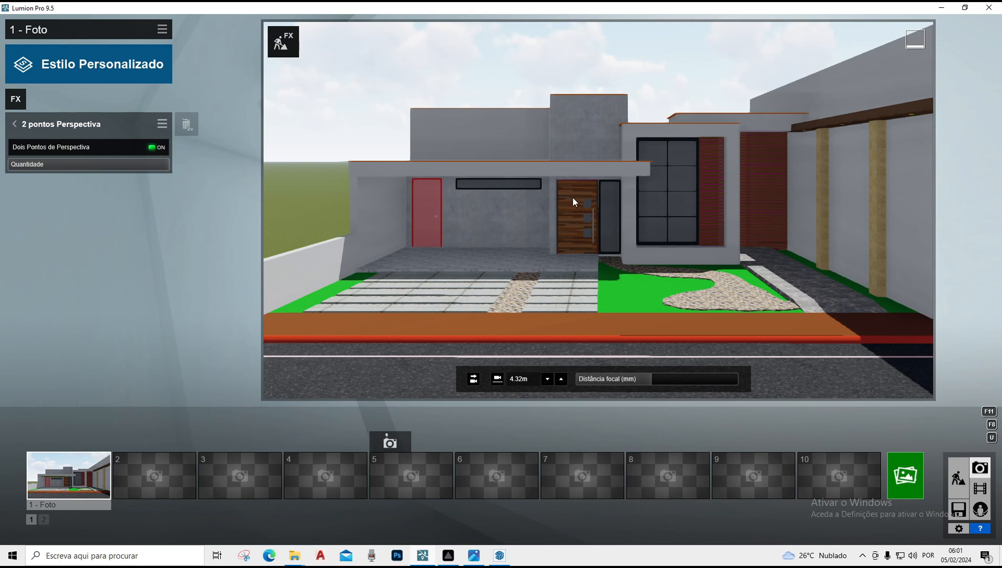
{"action": "key", "text": "e"}
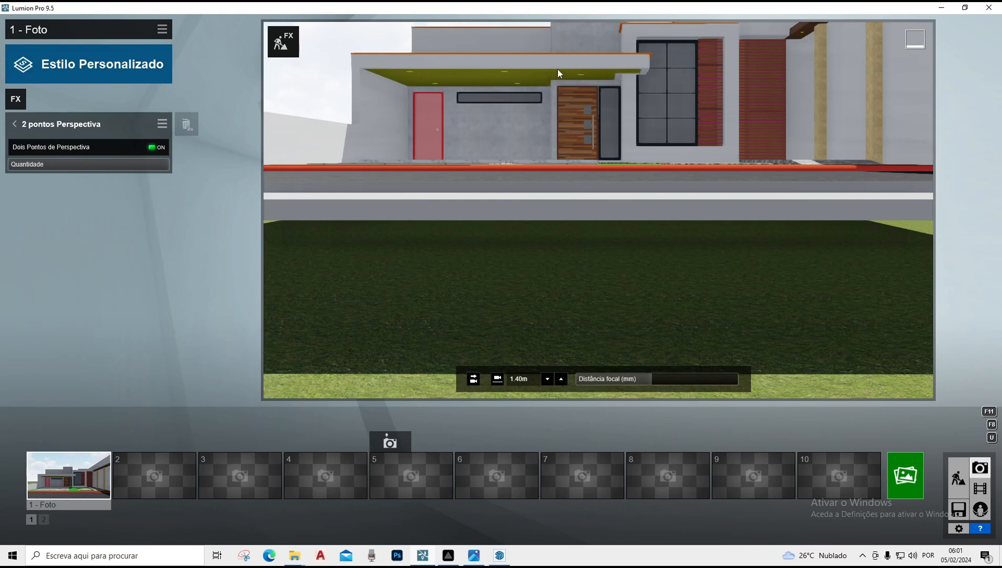
{"action": "left_click", "coordinate": [47, 441]}
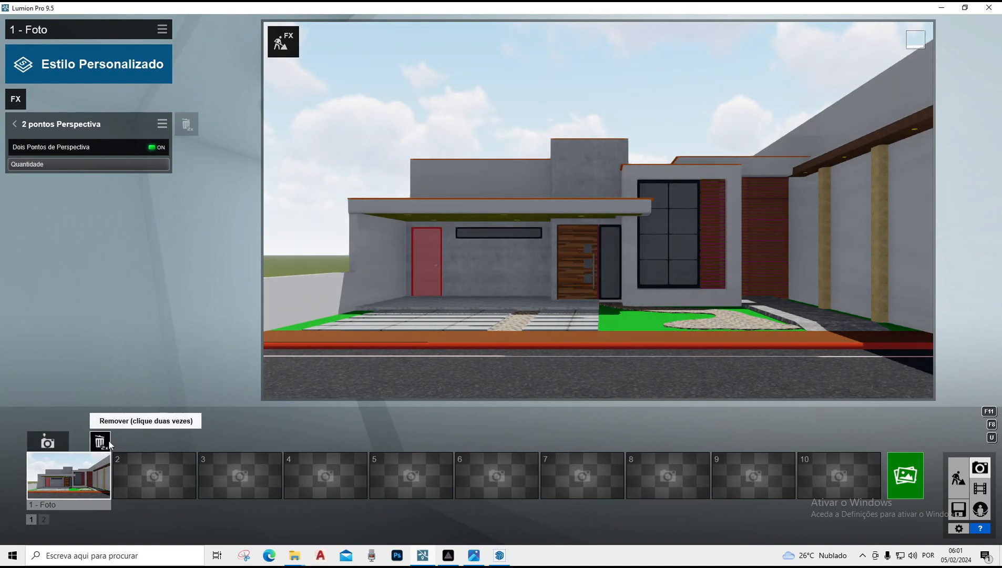
{"action": "key", "text": "e"}
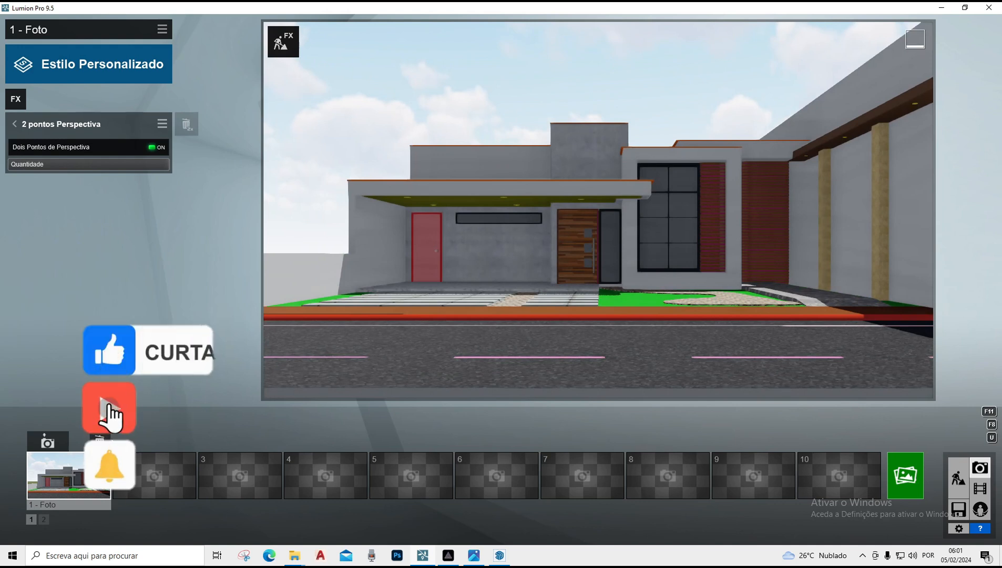
{"action": "left_click", "coordinate": [82, 482]}
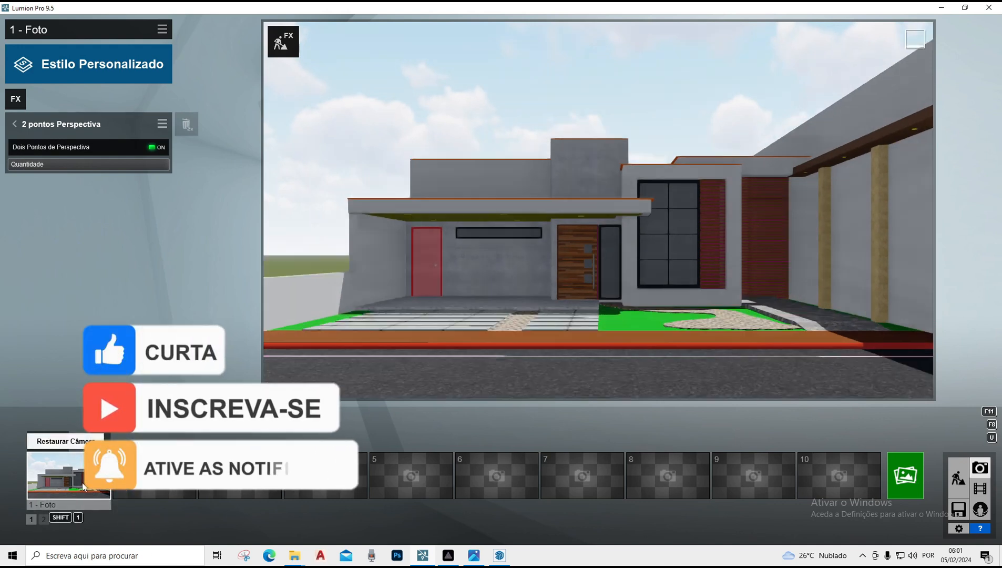